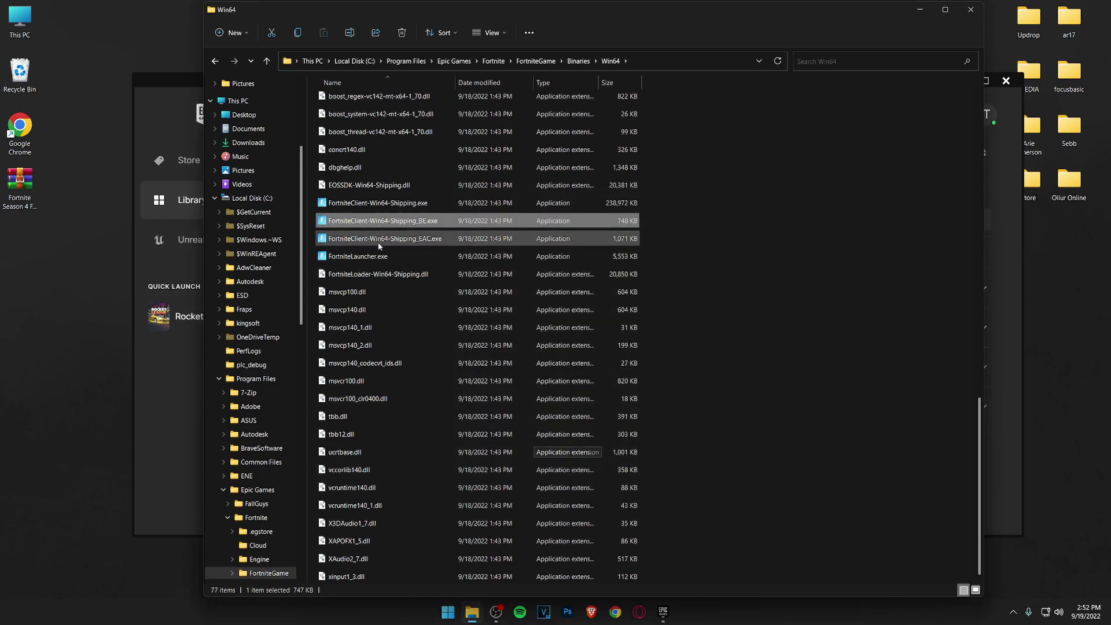
# Override high DPI scaling with scaling performed by Application in the compatibility properties of FortniteClient-Win64-Shipping_EAC.exe, and accept the dialogs.
pyautogui.click(412, 358)
pyautogui.click(527, 239)
pyautogui.click(537, 451)
pyautogui.click(500, 417)
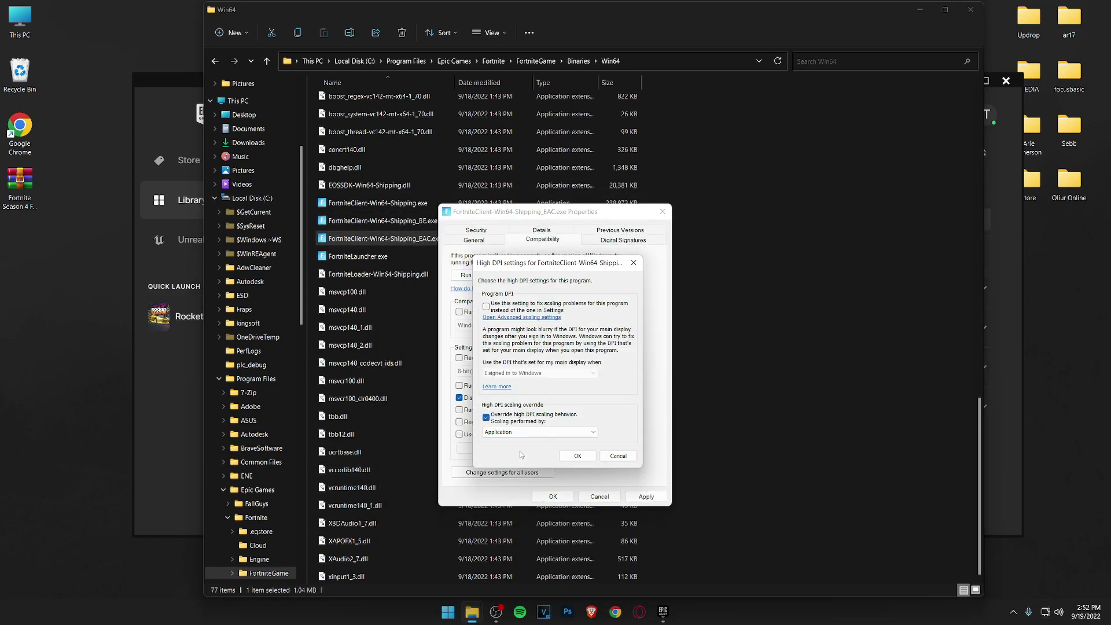
pyautogui.click(575, 456)
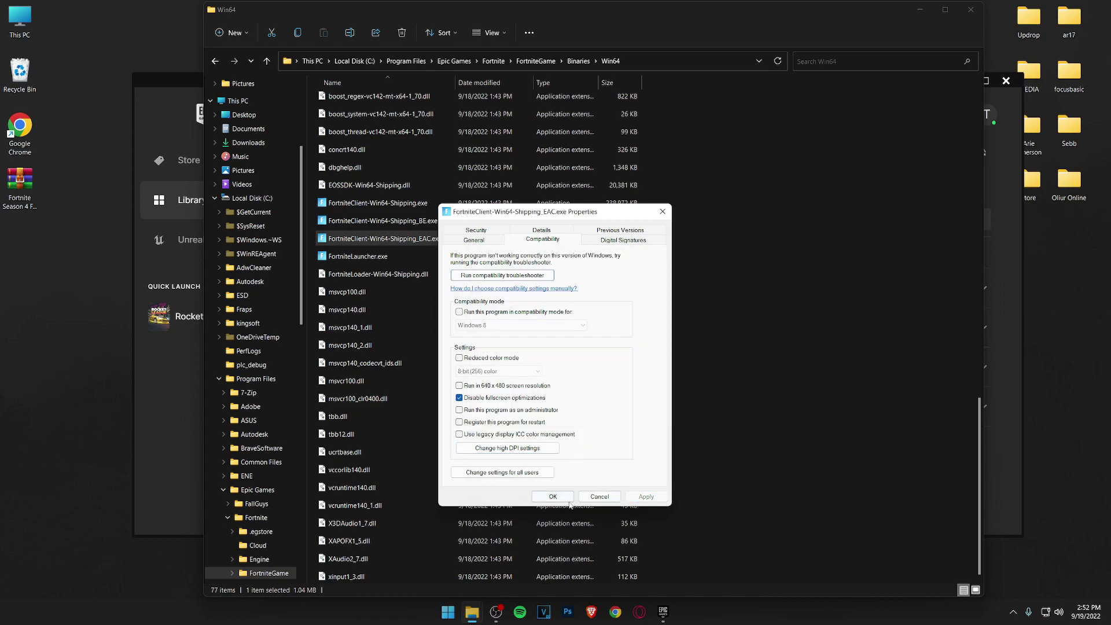
pyautogui.click(567, 499)
# Check FortniteLauncher.exe's compatibility properties for the high DPI scaling override performed by Application, and accept the settings.
pyautogui.rightClick(386, 258)
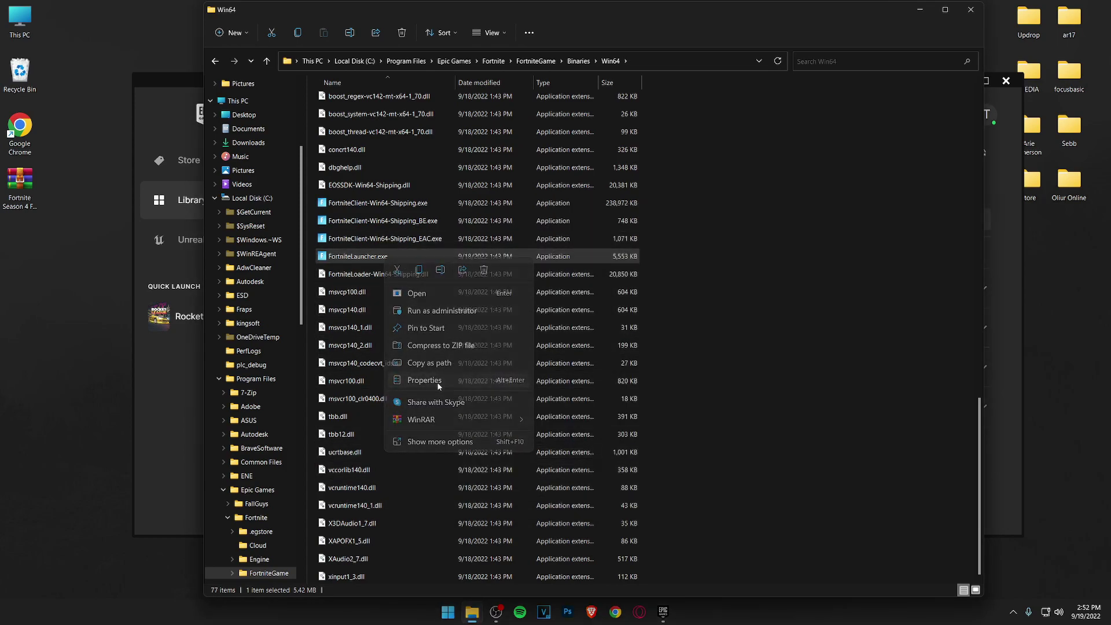
pyautogui.click(438, 384)
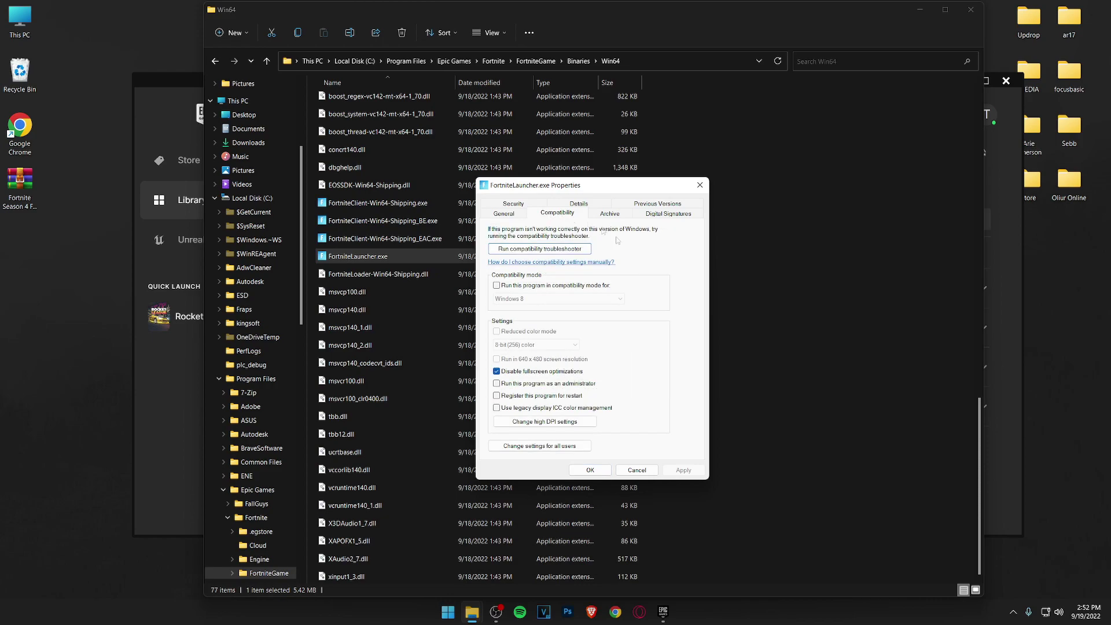
pyautogui.click(572, 423)
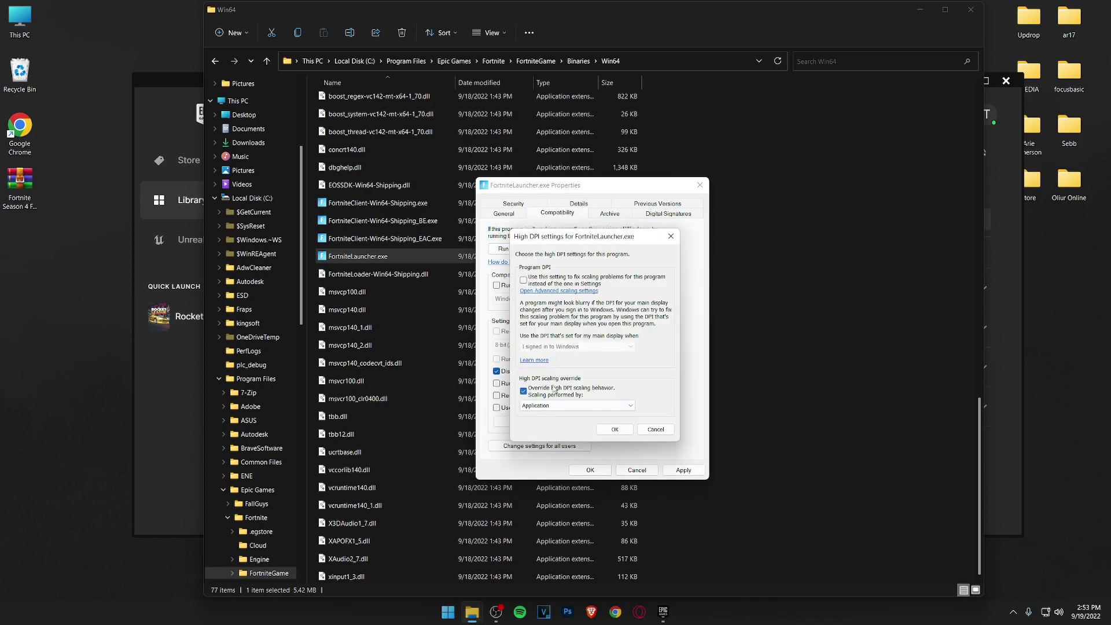
pyautogui.click(616, 429)
pyautogui.click(590, 470)
pyautogui.click(763, 401)
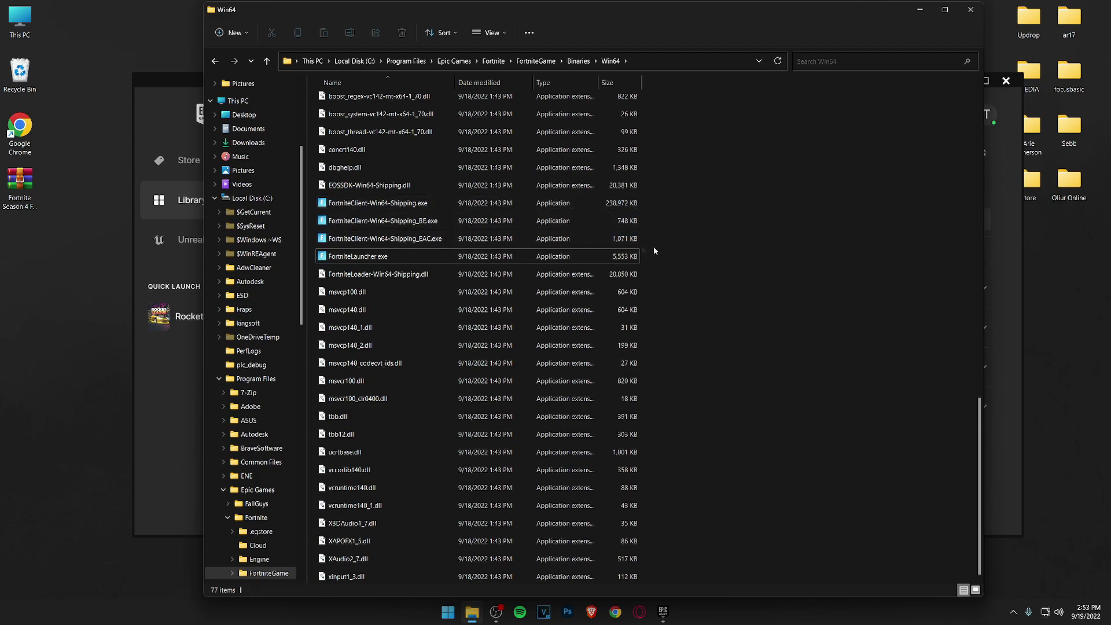
# Copy the full directory path of the Fortnite Win64 folder.
pyautogui.click(614, 203)
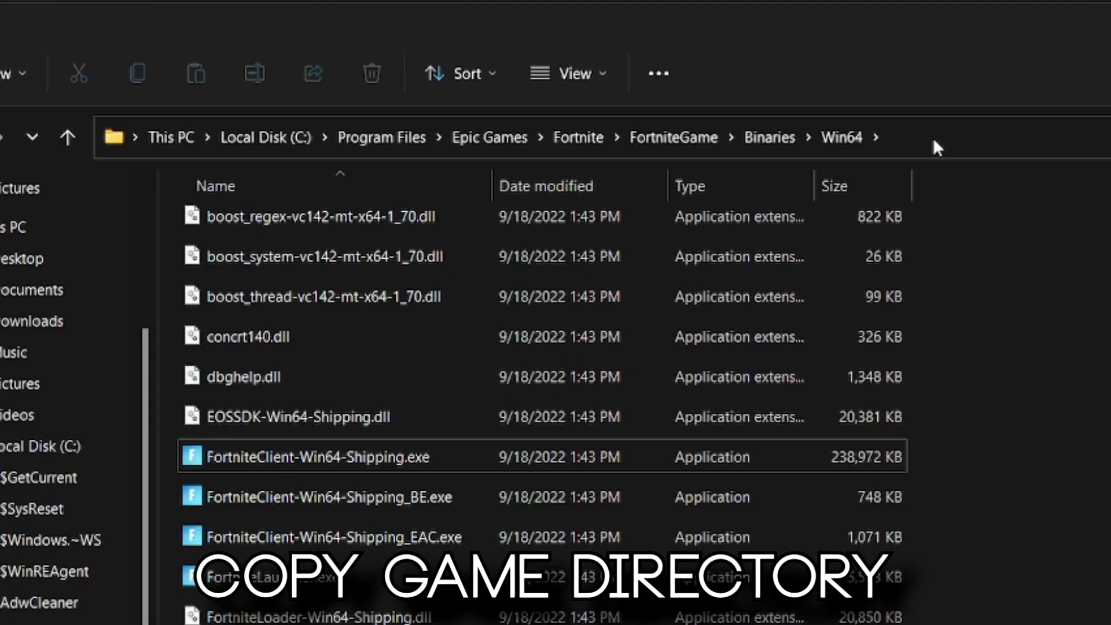
pyautogui.click(650, 64)
pyautogui.rightClick(463, 139)
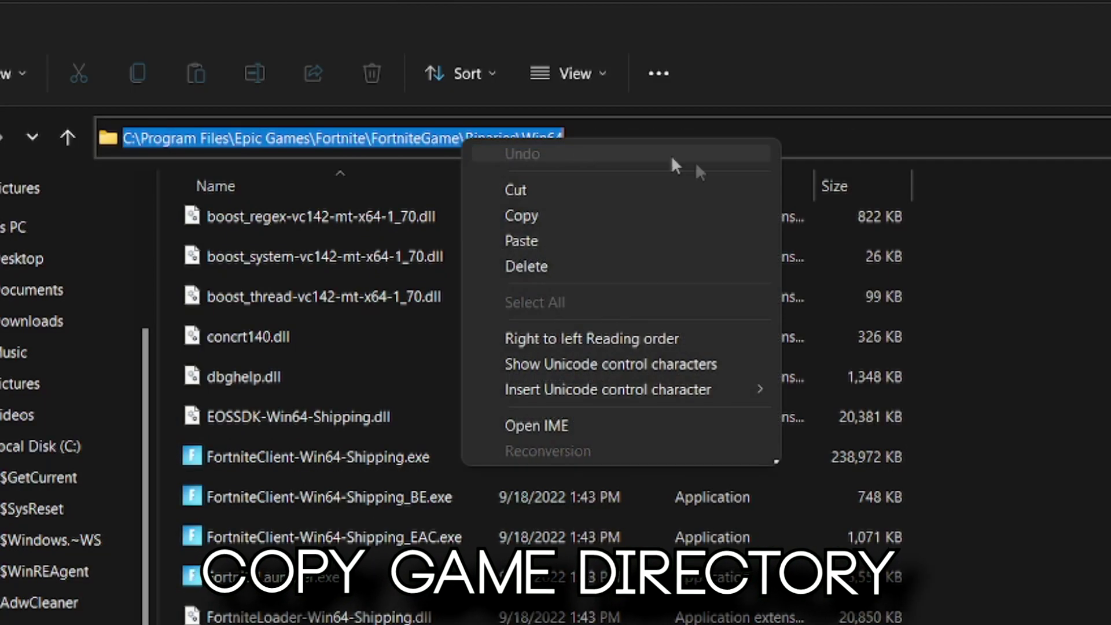
pyautogui.click(556, 218)
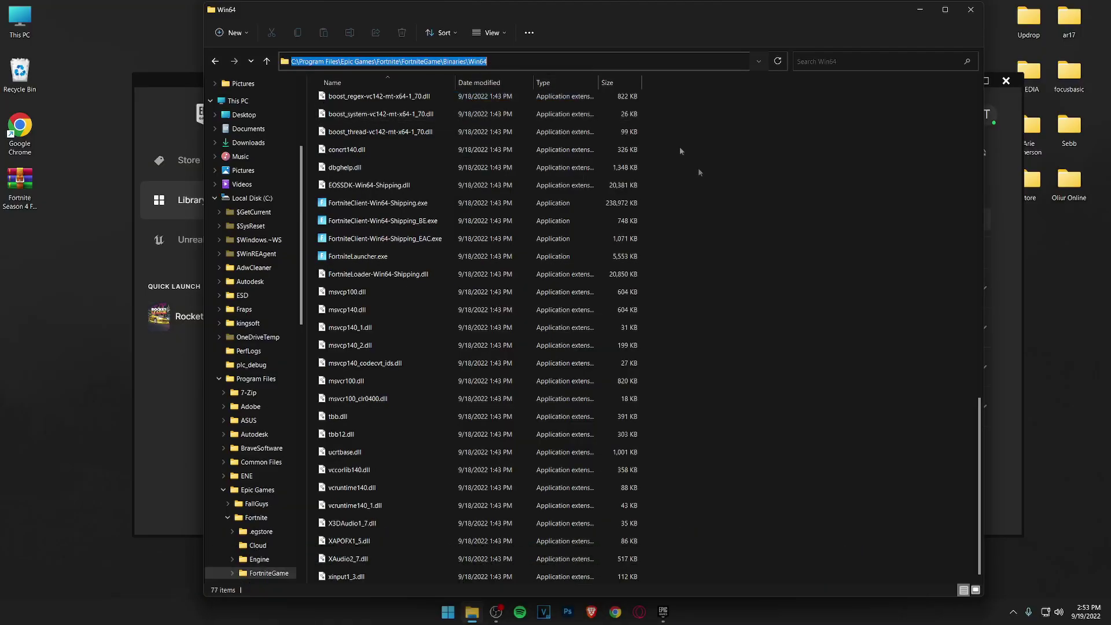
# Search Windows for "graphics settings", open that settings page and restore its window to a smaller size.
pyautogui.click(450, 609)
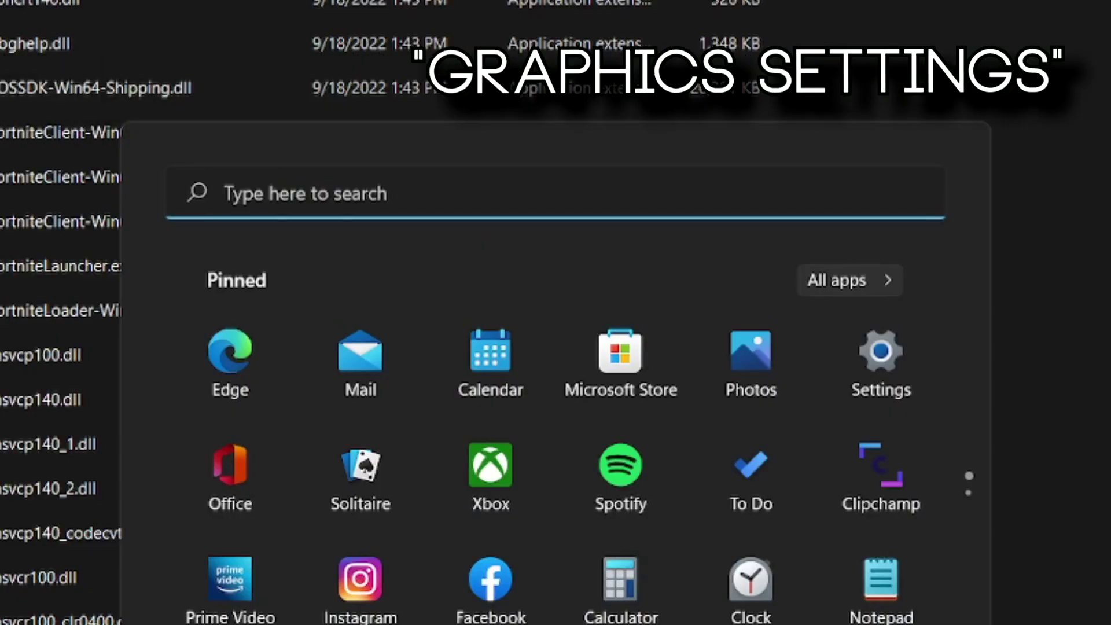
pyautogui.write('graphics settings')
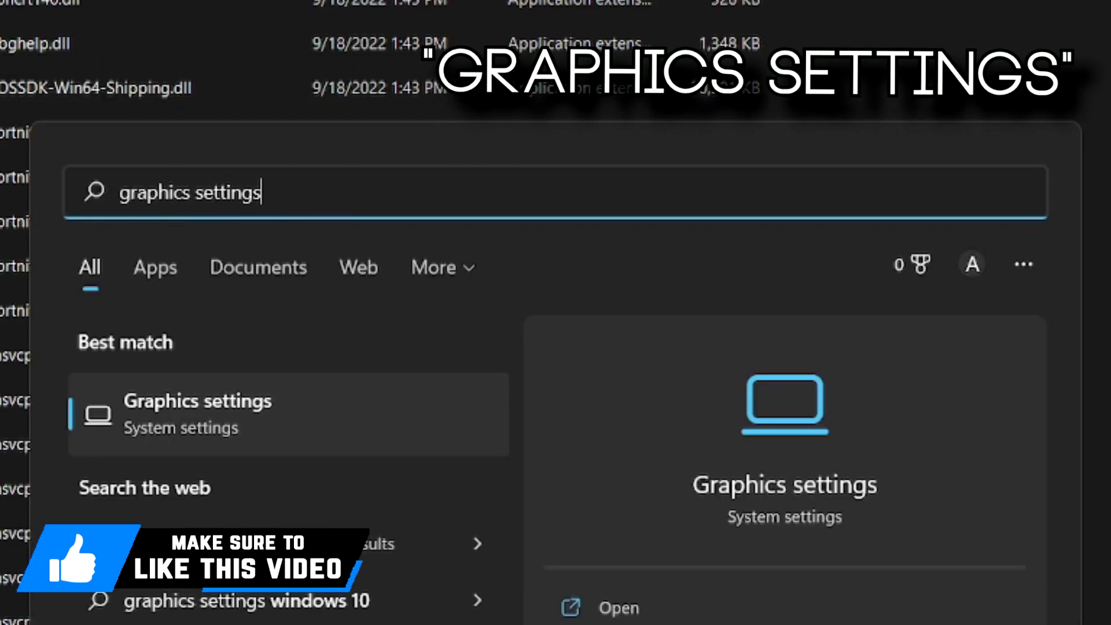
pyautogui.click(301, 396)
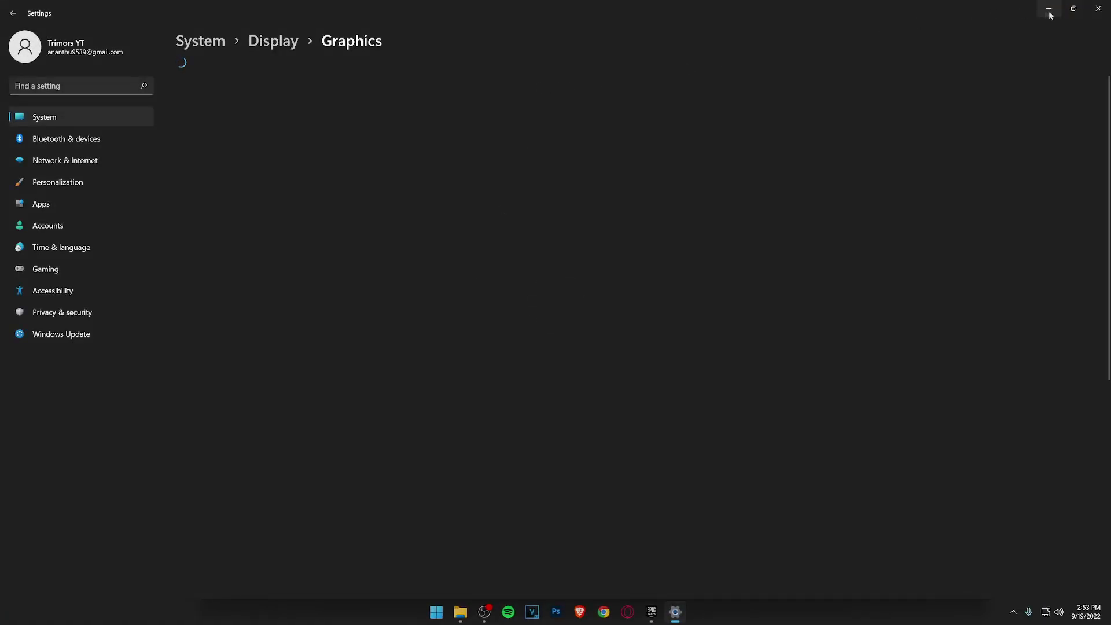
pyautogui.click(1075, 9)
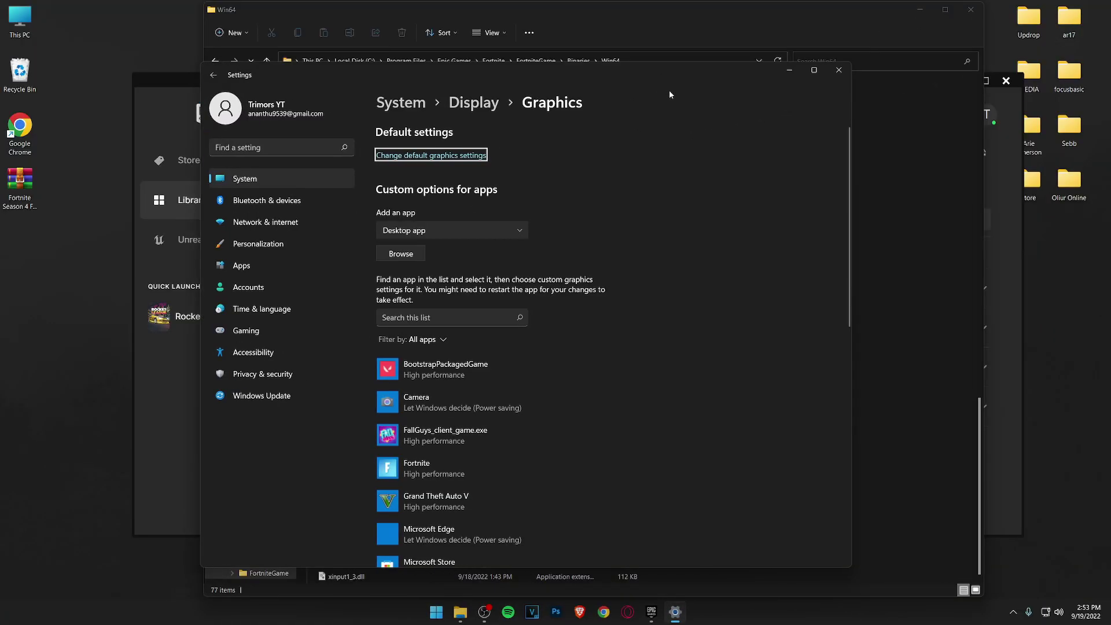
# Add FortniteClient-Win64-Shipping.exe from the copied directory path as a desktop app with custom graphics options.
pyautogui.click(408, 257)
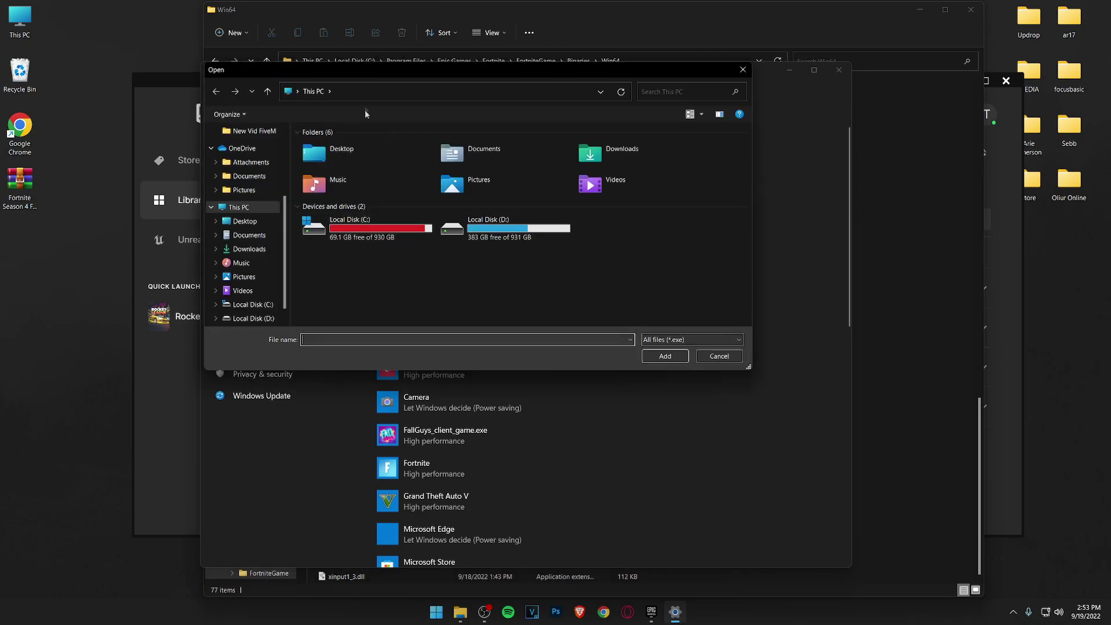
pyautogui.hotkey('ctrl', 'v')
pyautogui.press('Return')
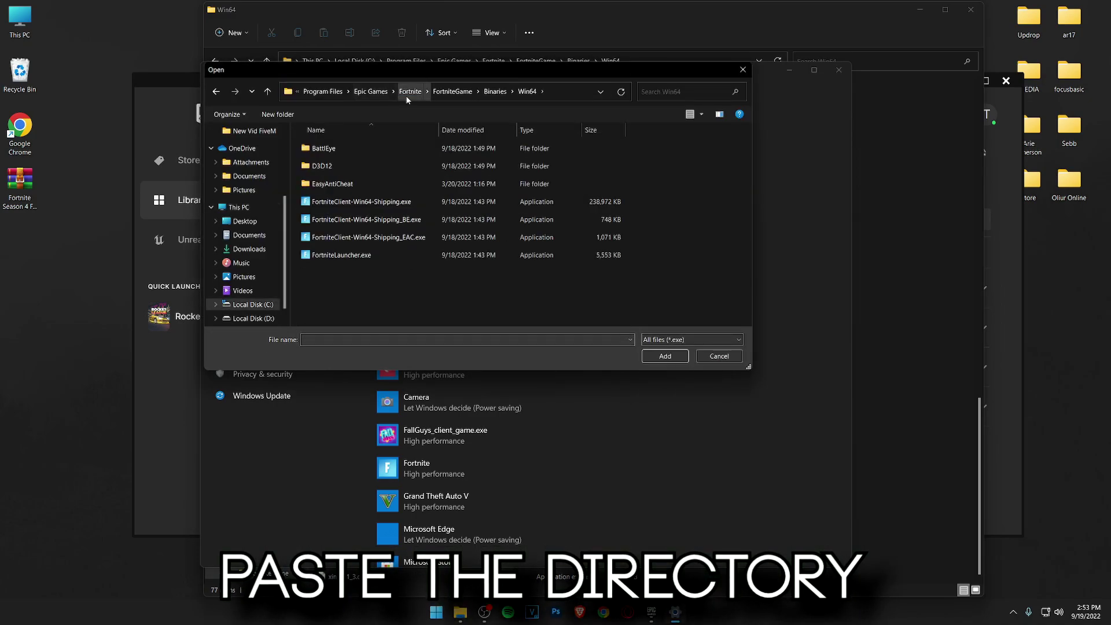
pyautogui.click(448, 205)
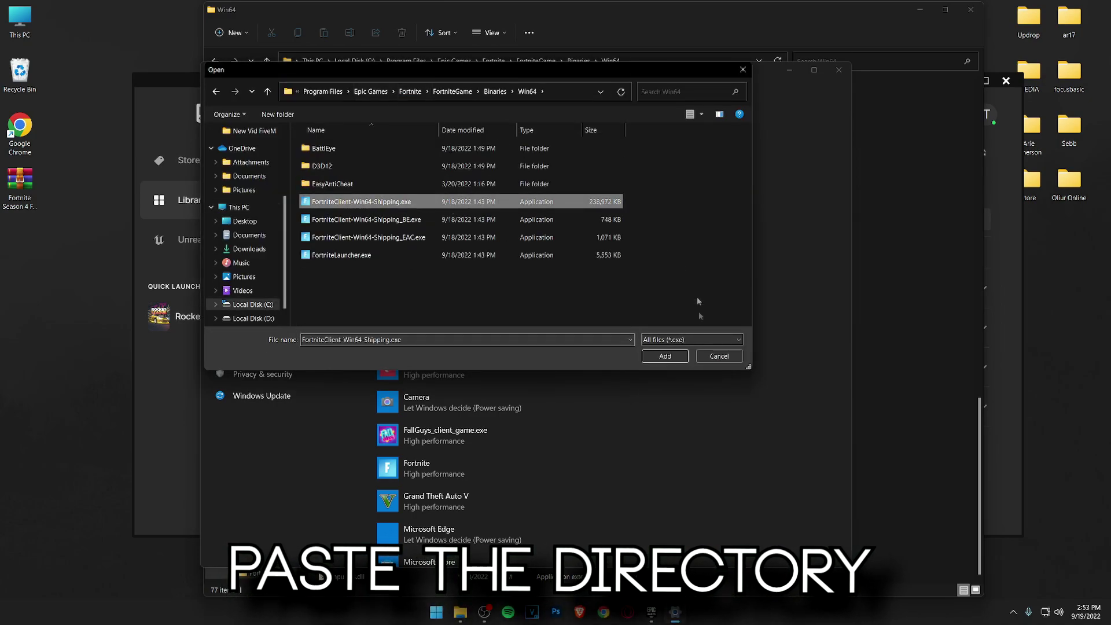
pyautogui.click(665, 356)
# Save High performance as the graphics preference for Fortnite in the app list.
pyautogui.scroll(-10, 647, 313)
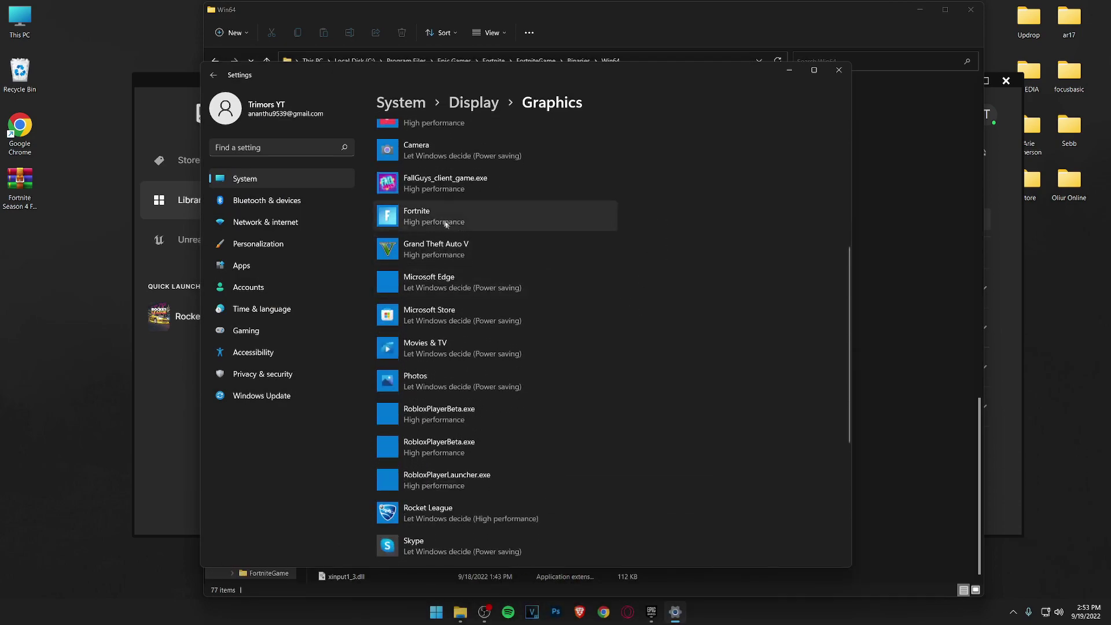
pyautogui.click(421, 223)
pyautogui.click(533, 274)
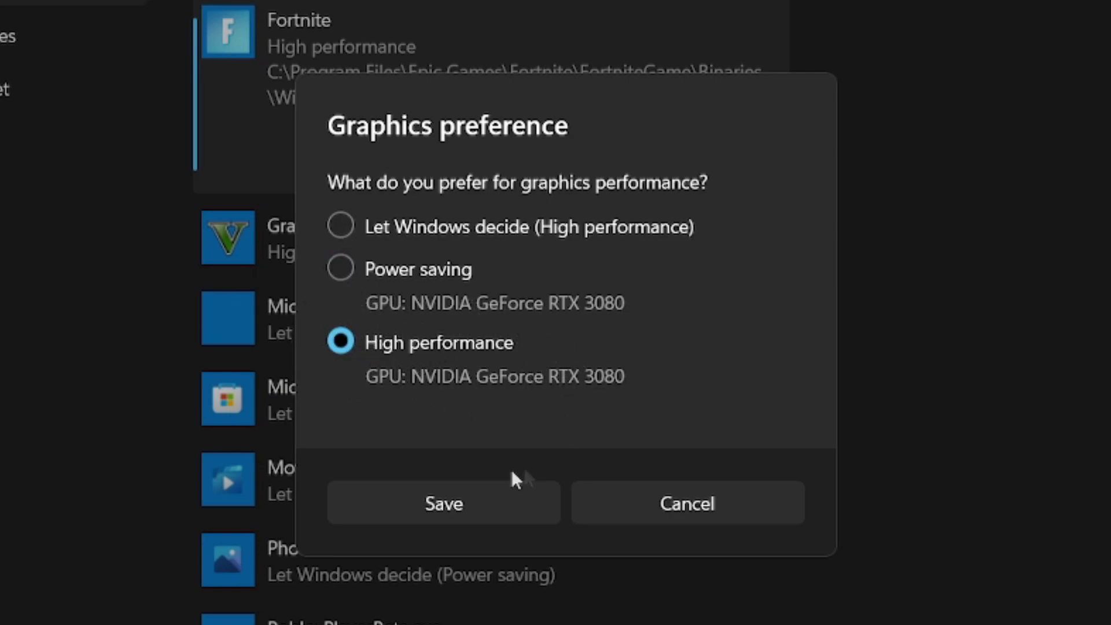
pyautogui.click(509, 489)
# Close the Graphics settings, the Win64 folder window and the Epic Games Launcher.
pyautogui.scroll(2, 498, 249)
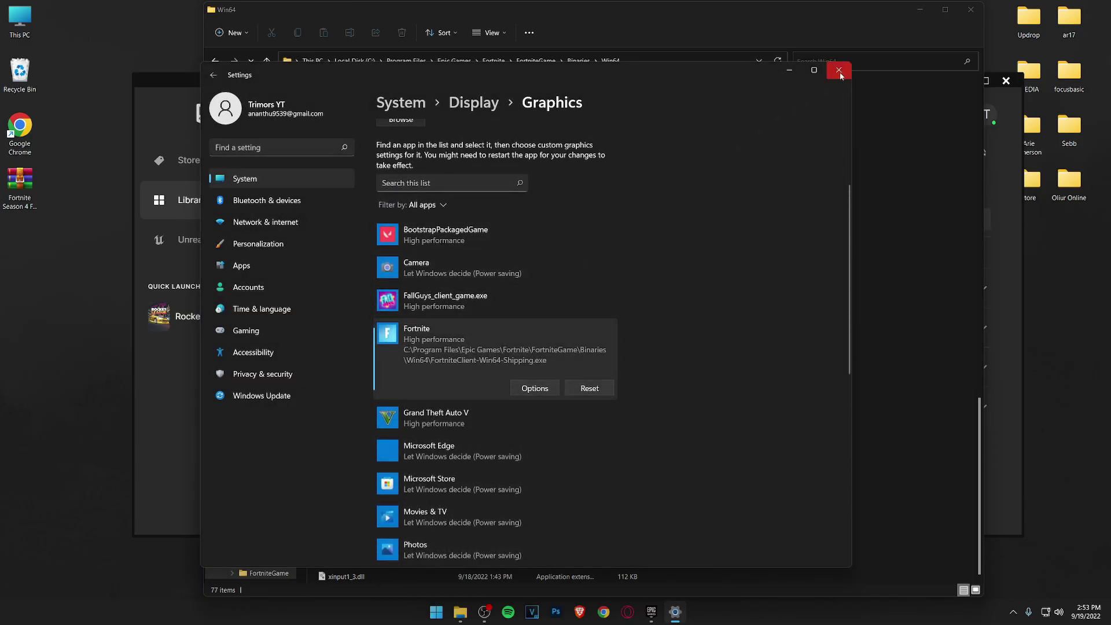
pyautogui.click(839, 71)
pyautogui.click(971, 14)
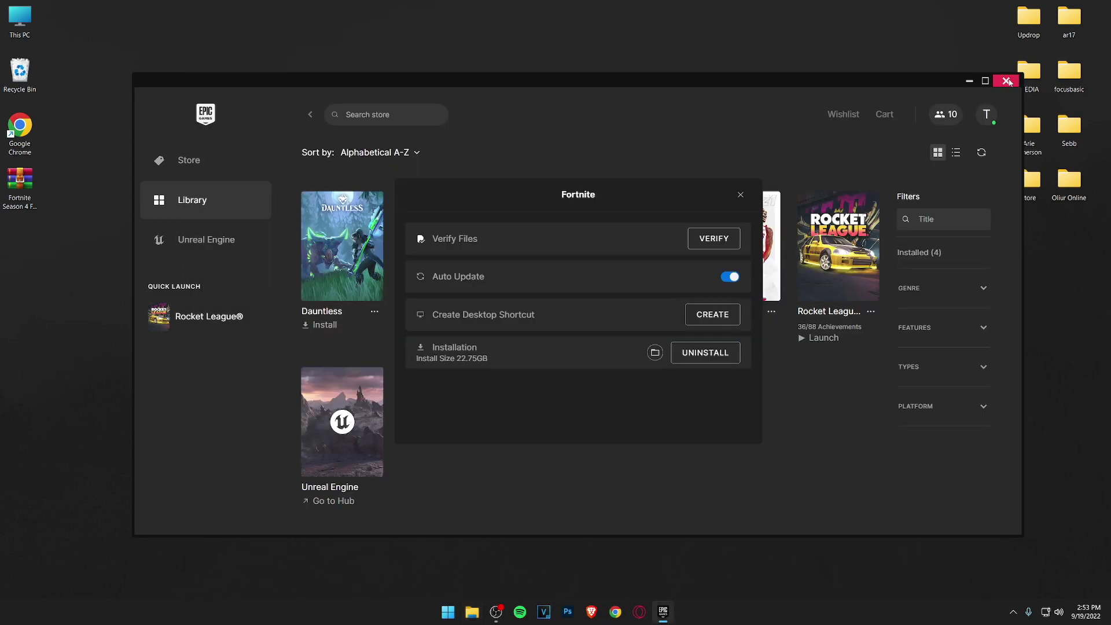
pyautogui.click(1006, 80)
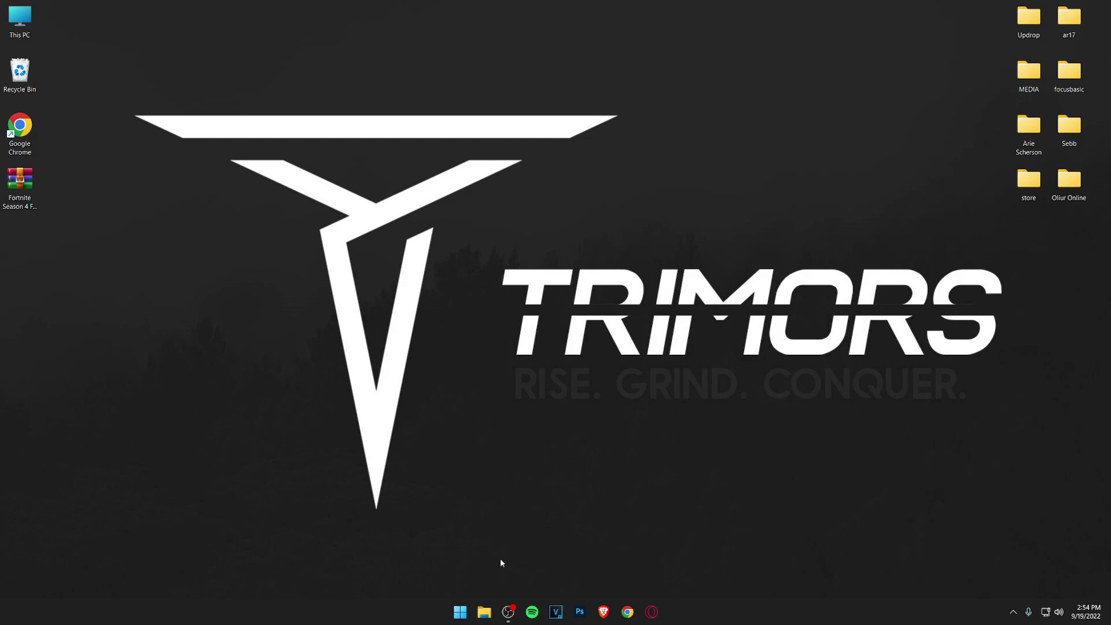
# Search Windows for %appdata%, open the Roaming folder and switch from it to AppData's Local folder.
pyautogui.click(556, 531)
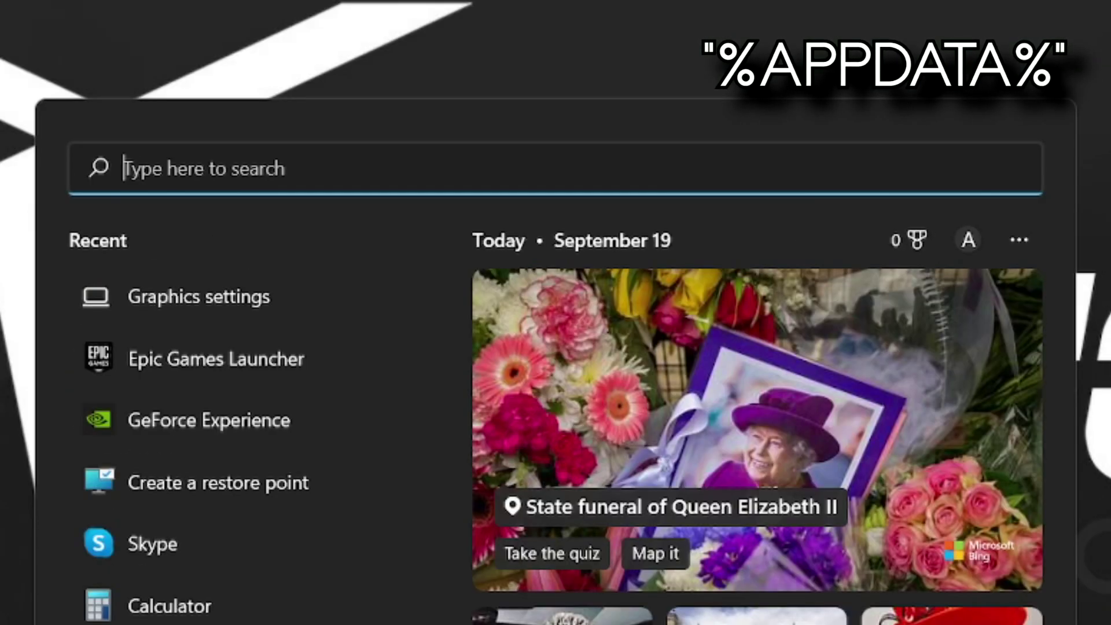
pyautogui.write('%appdata%')
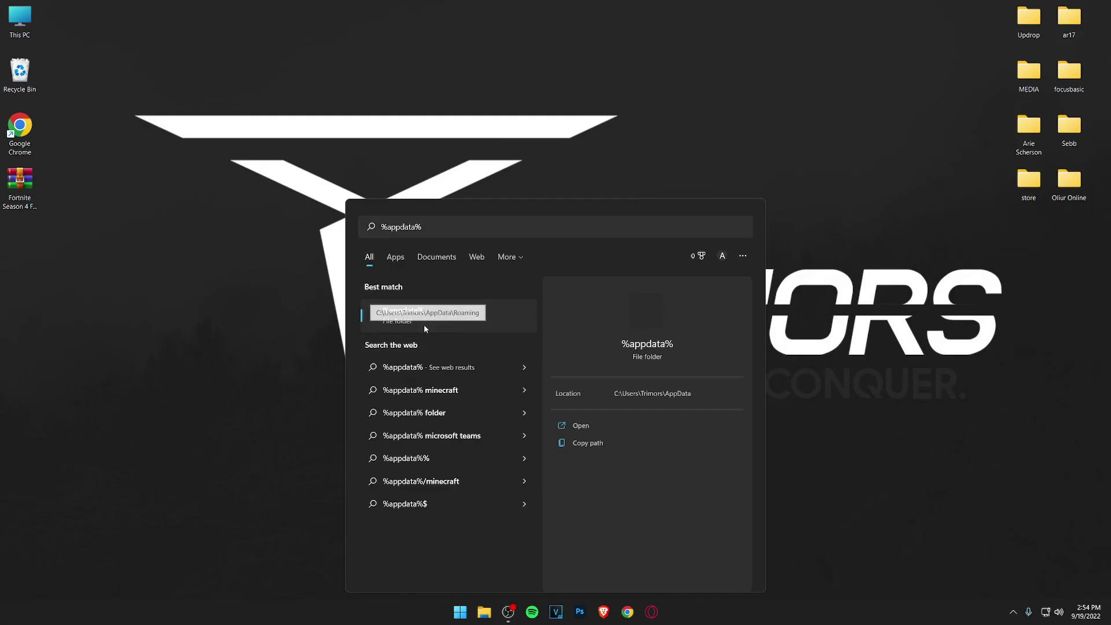
pyautogui.click(424, 327)
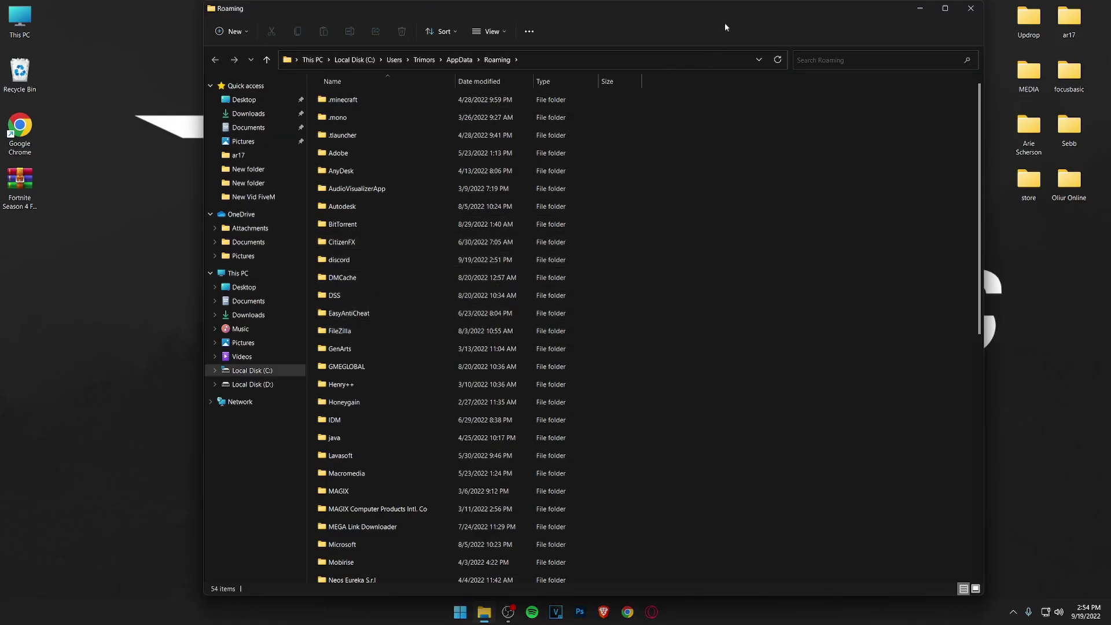
pyautogui.moveTo(729, 9); pyautogui.dragTo(711, 8)
pyautogui.click(442, 60)
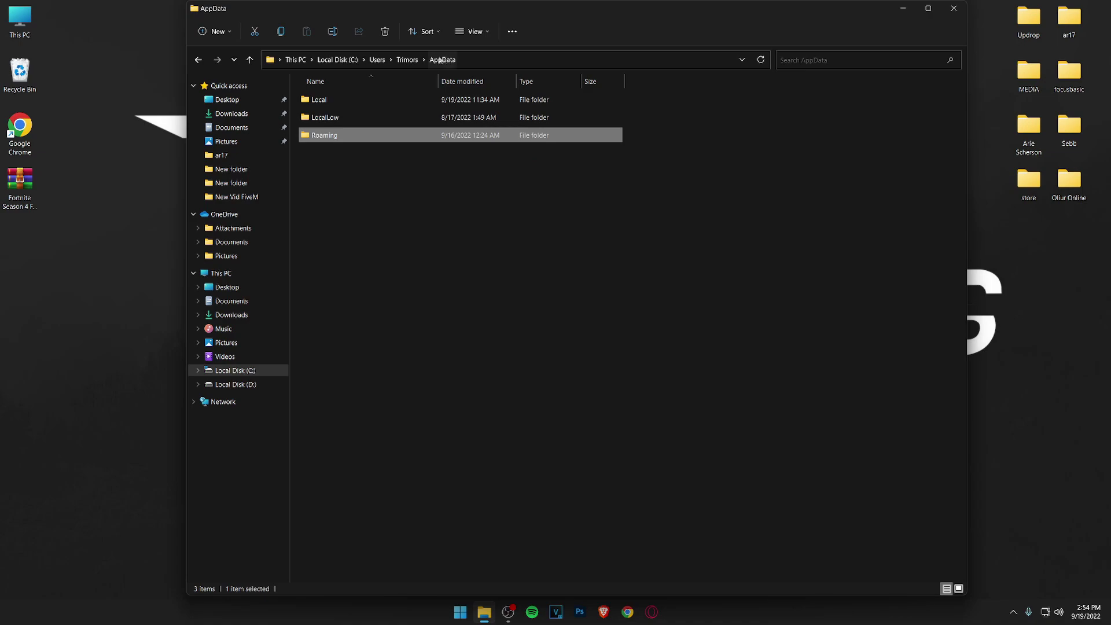
pyautogui.doubleClick(428, 98)
# Go through the FortniteGame, Saved and Config folders to the WindowsClient folder.
pyautogui.scroll(-3, 530, 191)
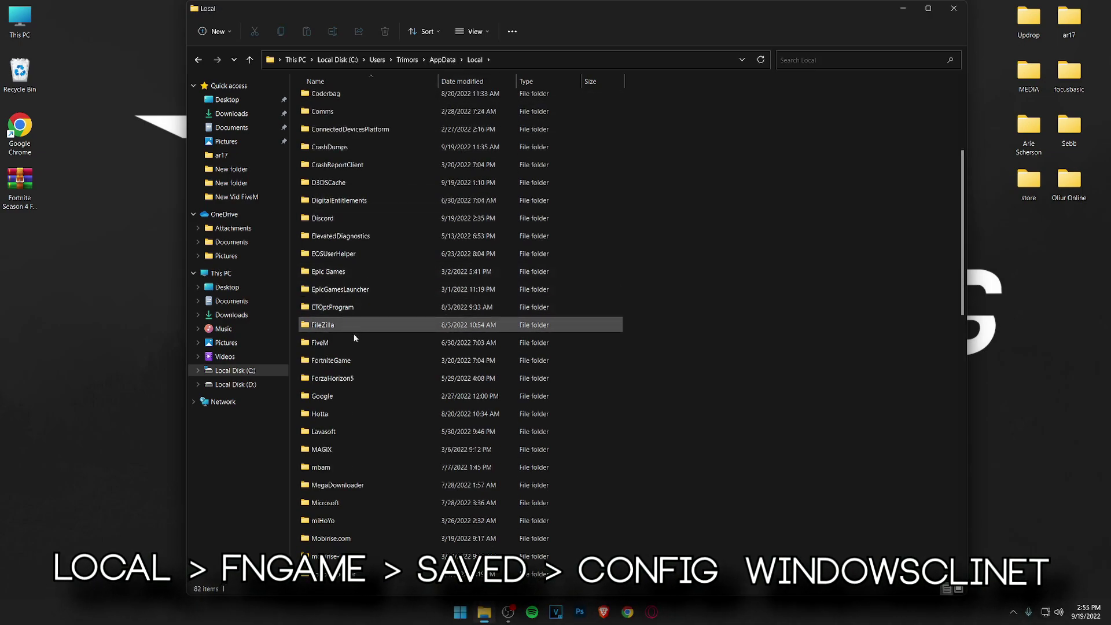
pyautogui.click(325, 363)
pyautogui.doubleClick(374, 363)
pyautogui.doubleClick(364, 101)
pyautogui.doubleClick(341, 117)
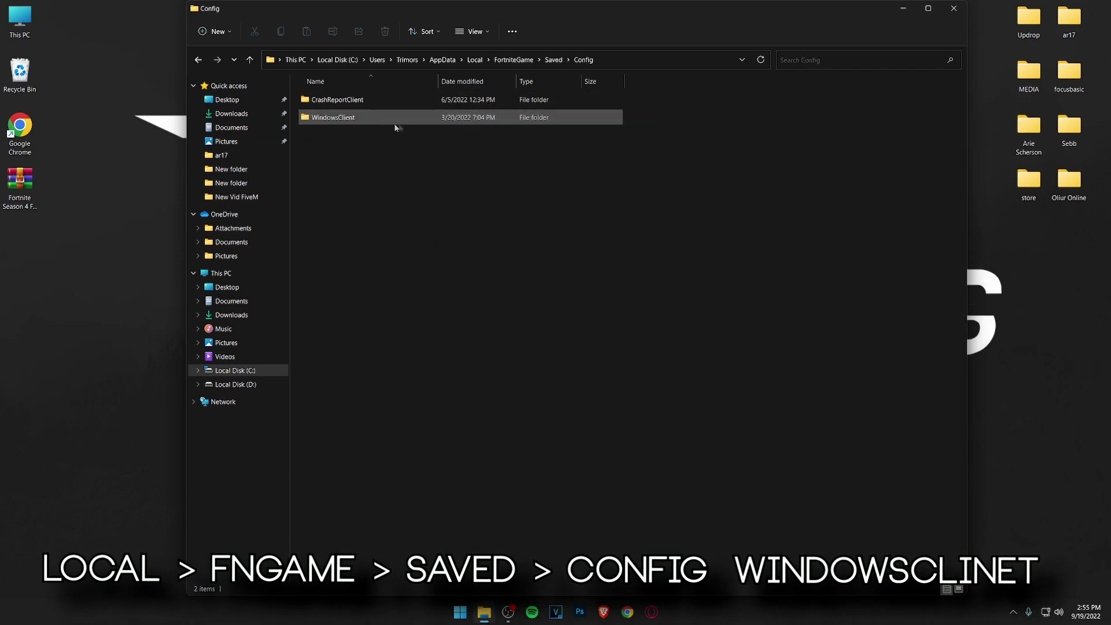
pyautogui.doubleClick(324, 117)
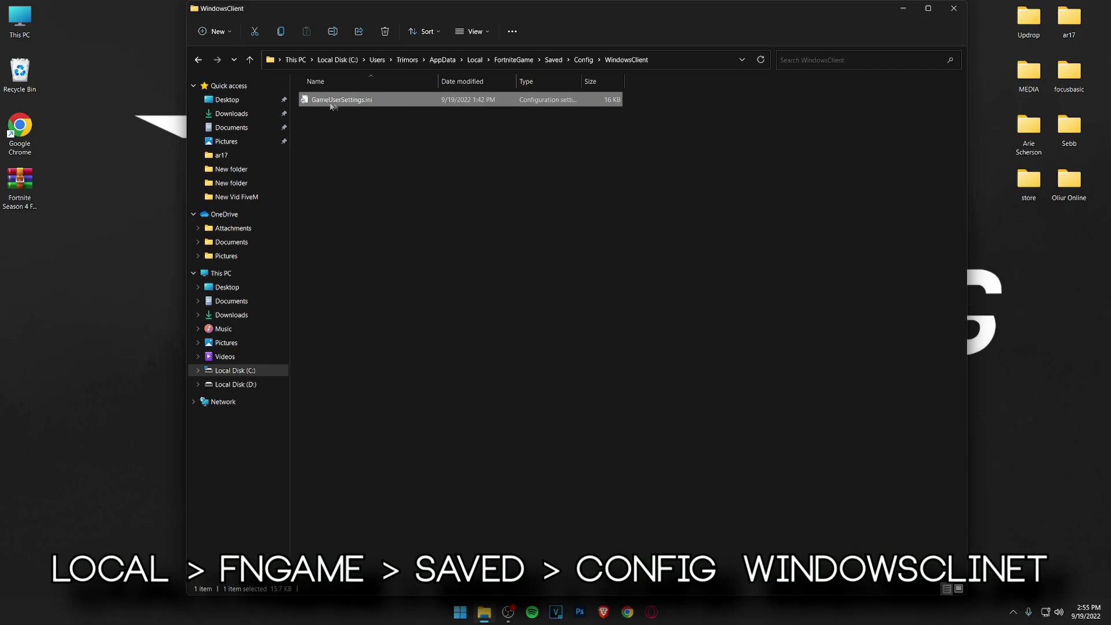
# Open GameUserSettings.ini with Notepad and maximize its window.
pyautogui.rightClick(348, 102)
pyautogui.moveTo(440, 157)
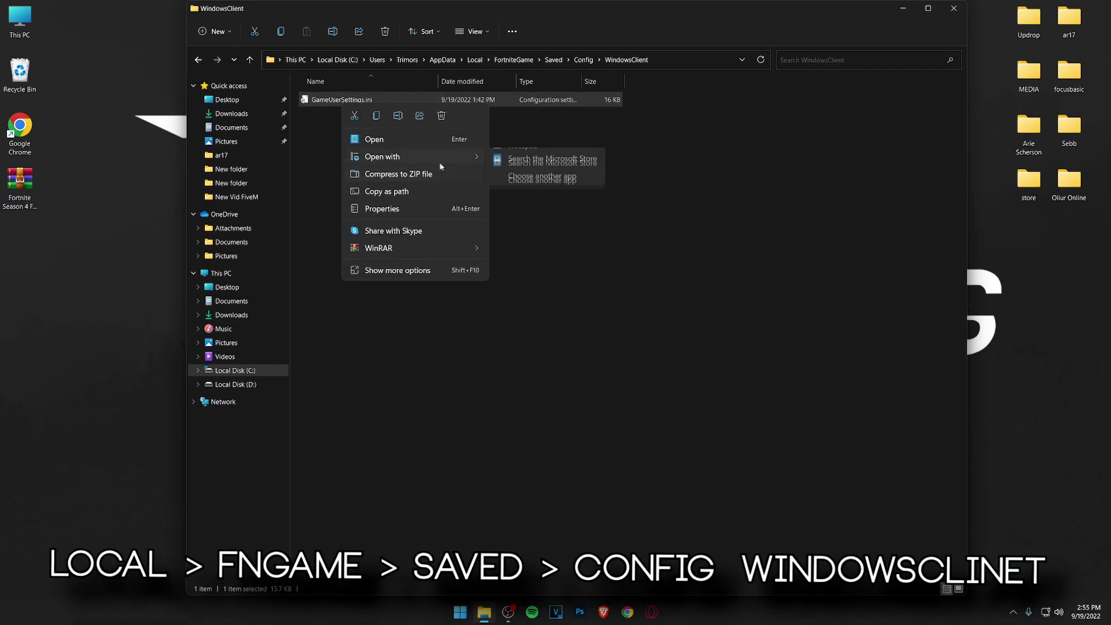
pyautogui.click(538, 165)
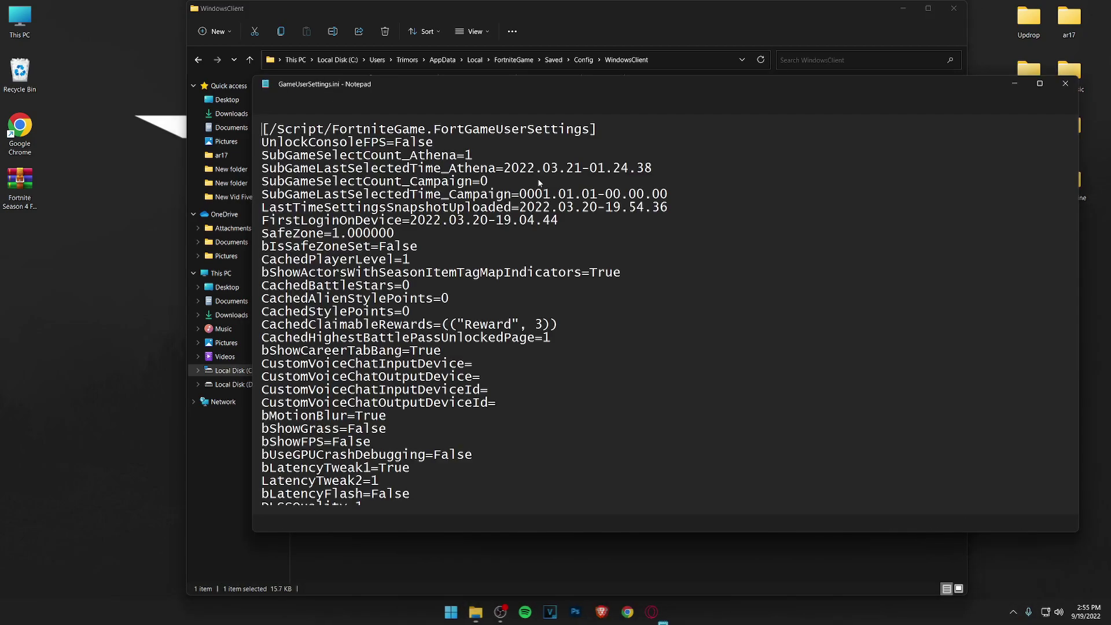
pyautogui.click(1040, 84)
# Set ResolutionSizeX to 1024 and ResolutionSizeY to 768 in GameUserSettings.ini.
pyautogui.scroll(-15, 555, 301)
pyautogui.scroll(-20, 555, 301)
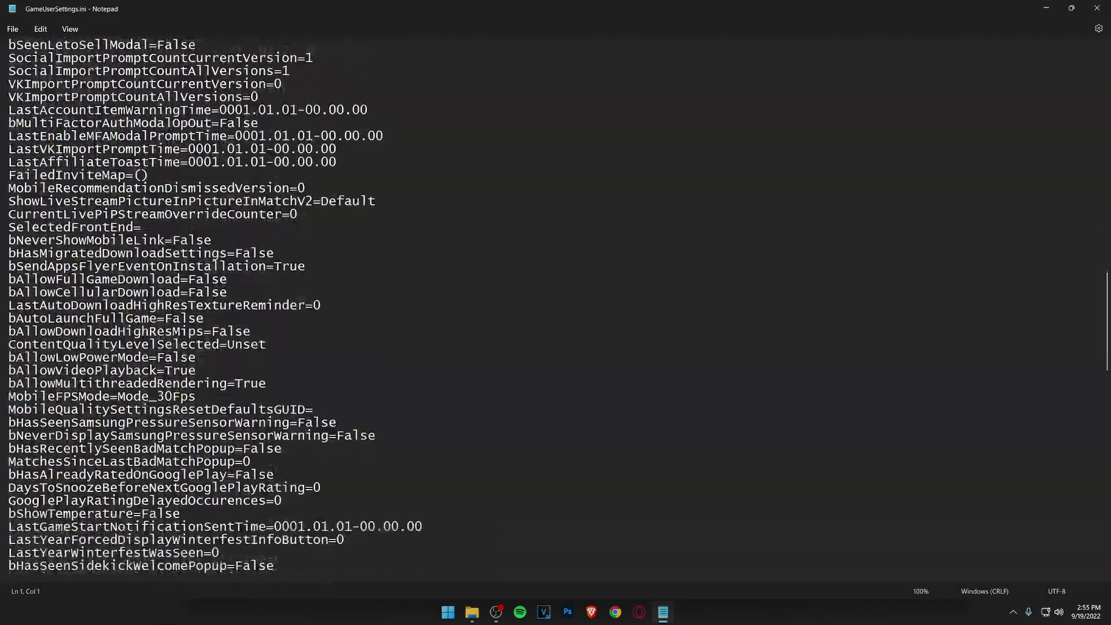
pyautogui.scroll(-4, 579, 332)
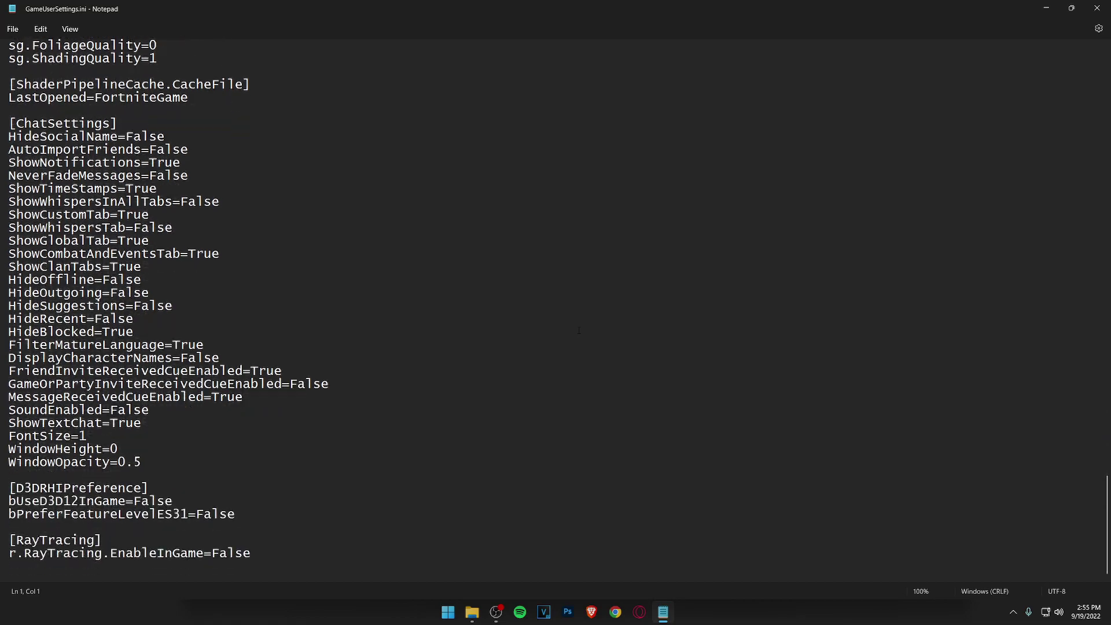
pyautogui.scroll(7, 579, 330)
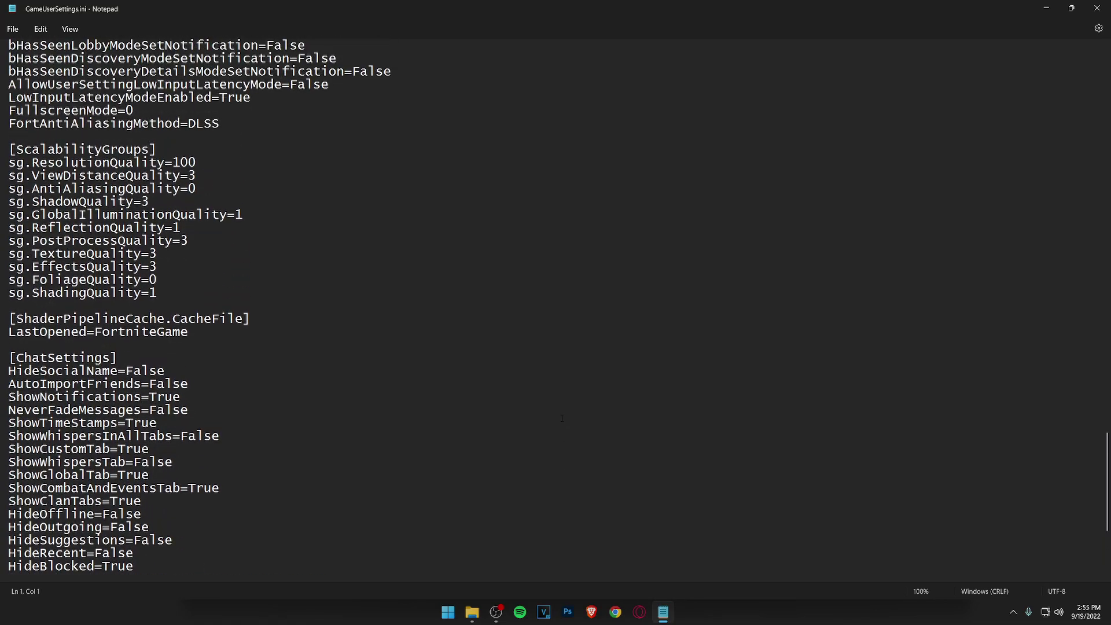
pyautogui.scroll(11, 561, 419)
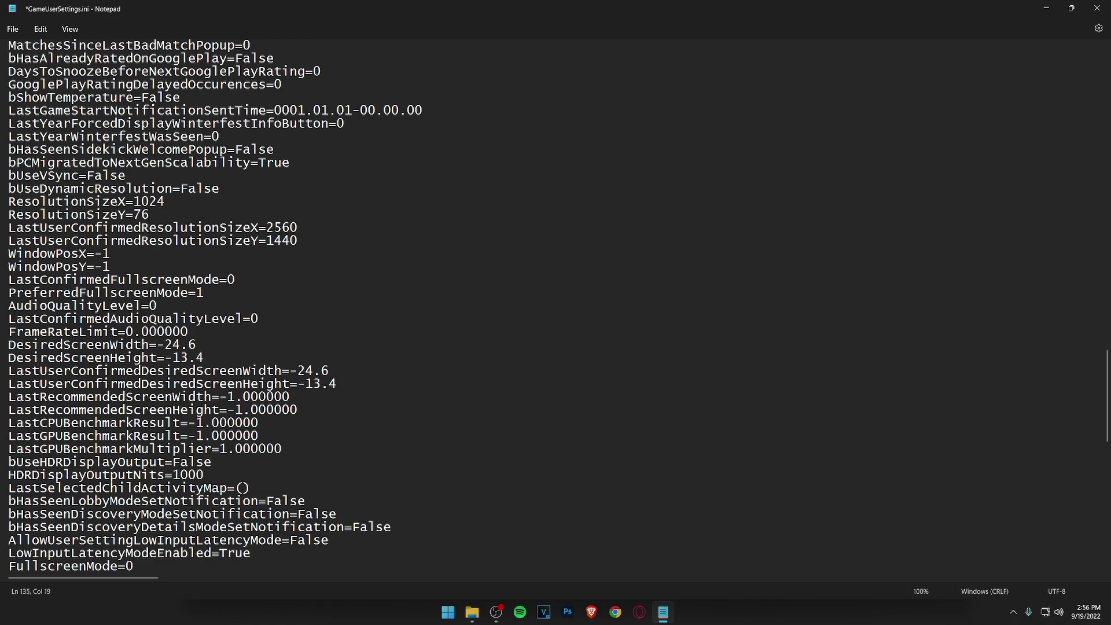
pyautogui.write('8')
# Set LastUserConfirmedResolutionSizeX to 1024 and LastUserConfirmedResolutionSizeY to 768.
pyautogui.moveTo(274, 228); pyautogui.dragTo(268, 228)
pyautogui.write('1024')
pyautogui.moveTo(298, 241); pyautogui.dragTo(275, 241)
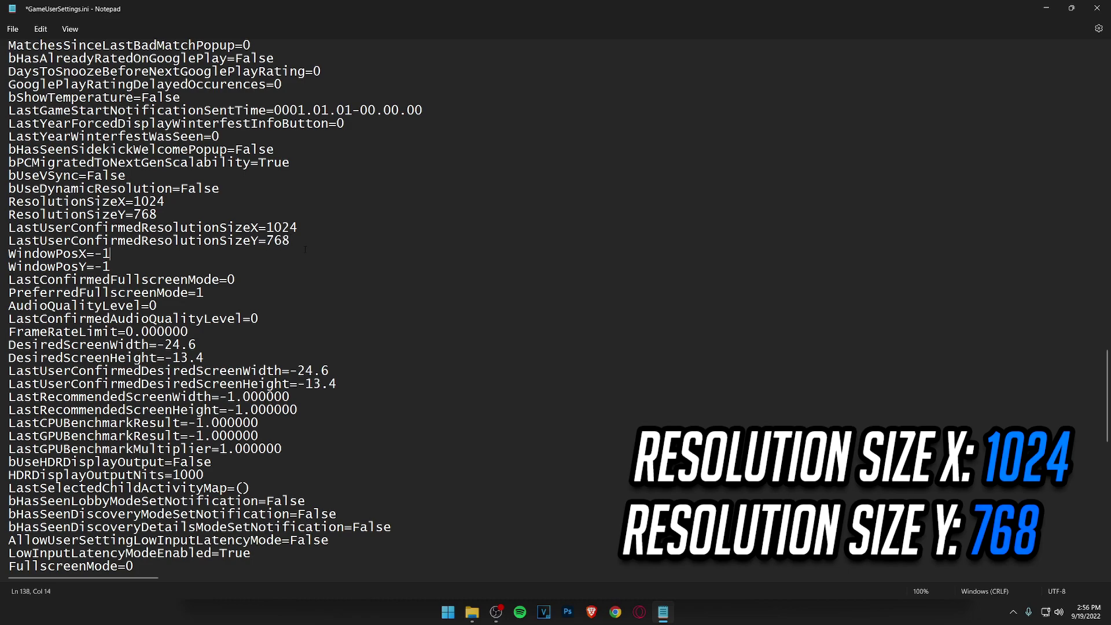
# Save GameUserSettings.ini, close it, and close the WindowsClient folder window.
pyautogui.click(12, 29)
pyautogui.click(35, 101)
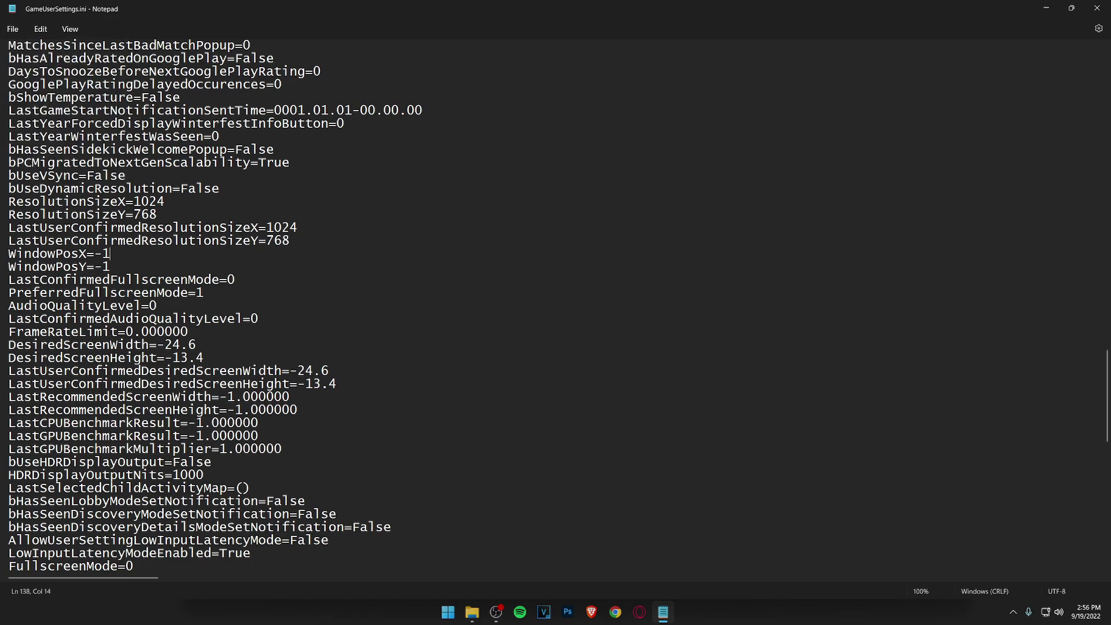
pyautogui.scroll(-3, 489, 169)
pyautogui.scroll(6, 489, 169)
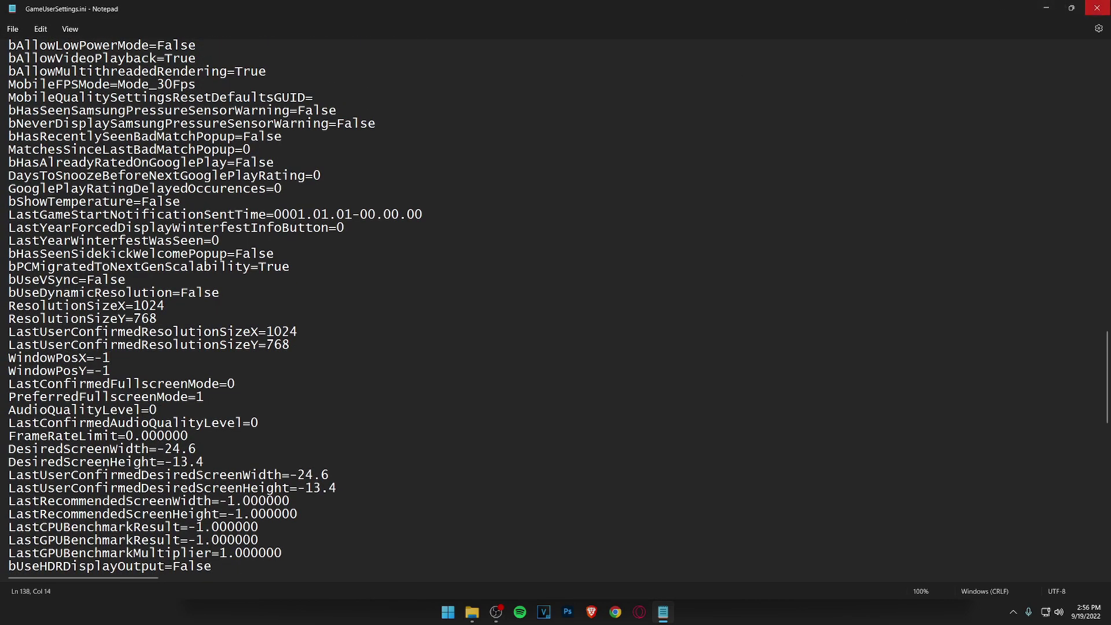
pyautogui.click(1098, 8)
pyautogui.click(953, 8)
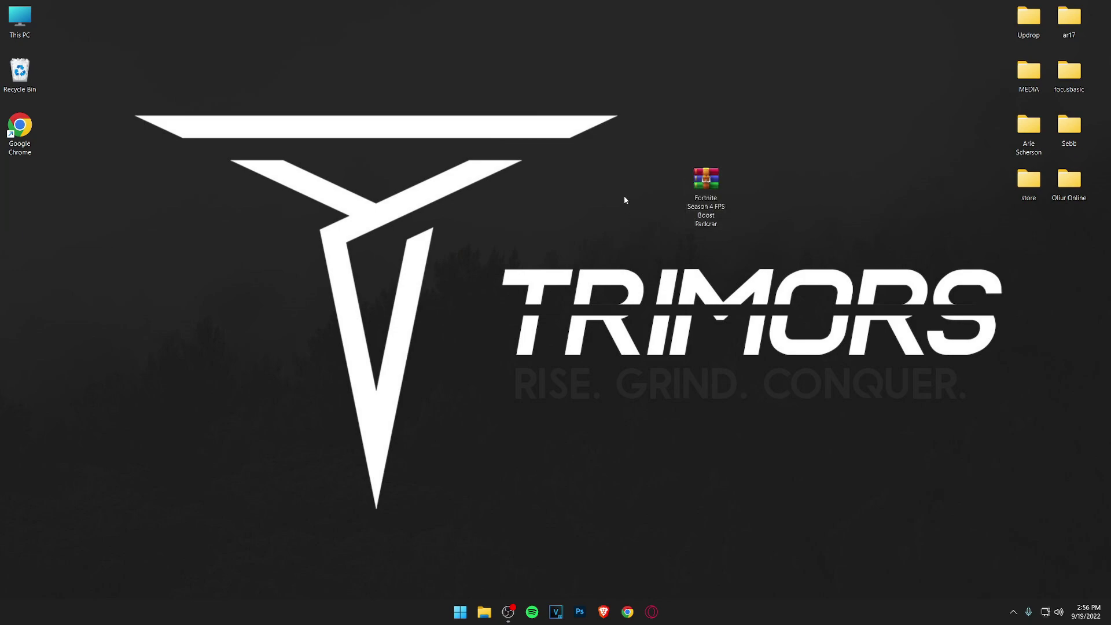
# Extract the Fortnite Season 4 FPS Boost Pack folder from its RAR archive to the desktop and close the archive.
pyautogui.moveTo(639, 134); pyautogui.dragTo(747, 260)
pyautogui.click(755, 267)
pyautogui.doubleClick(706, 181)
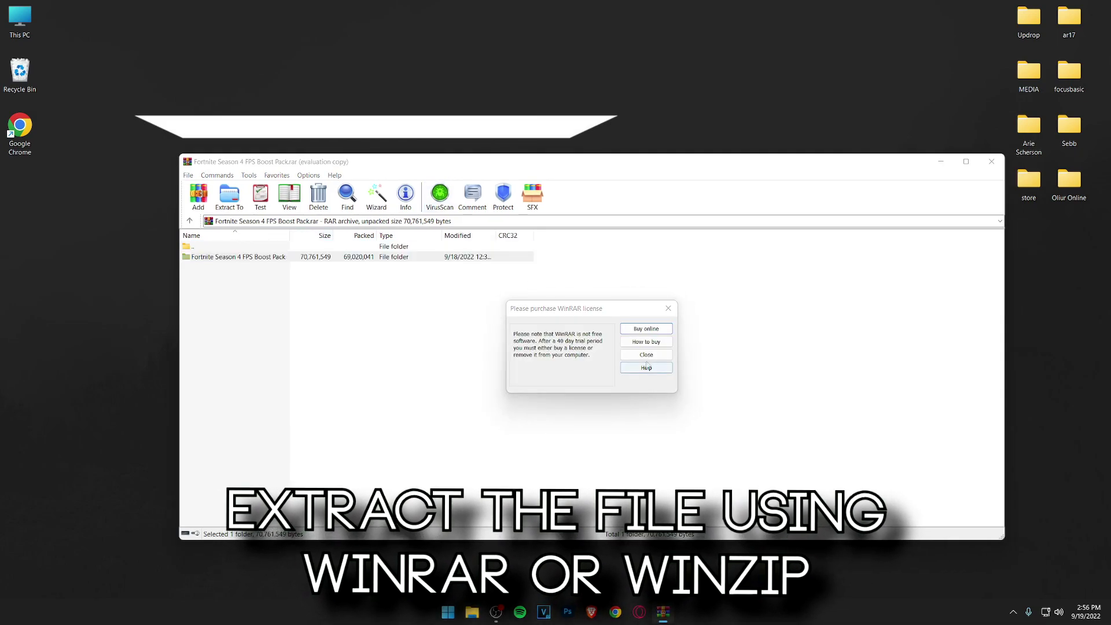
pyautogui.press('Escape')
pyautogui.moveTo(367, 256); pyautogui.dragTo(723, 128)
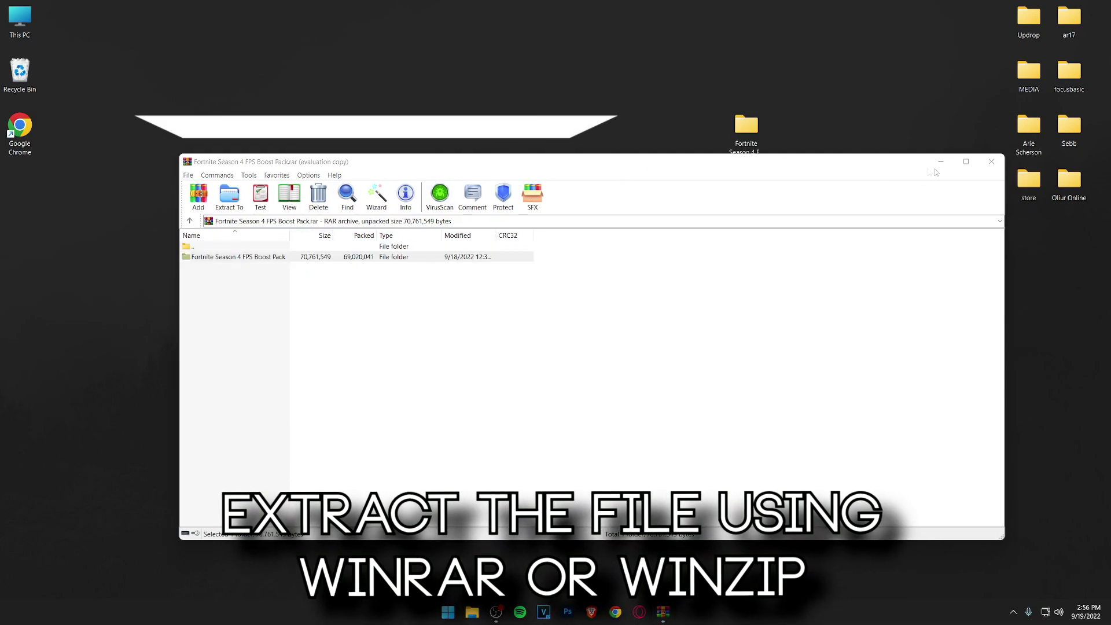
pyautogui.click(992, 164)
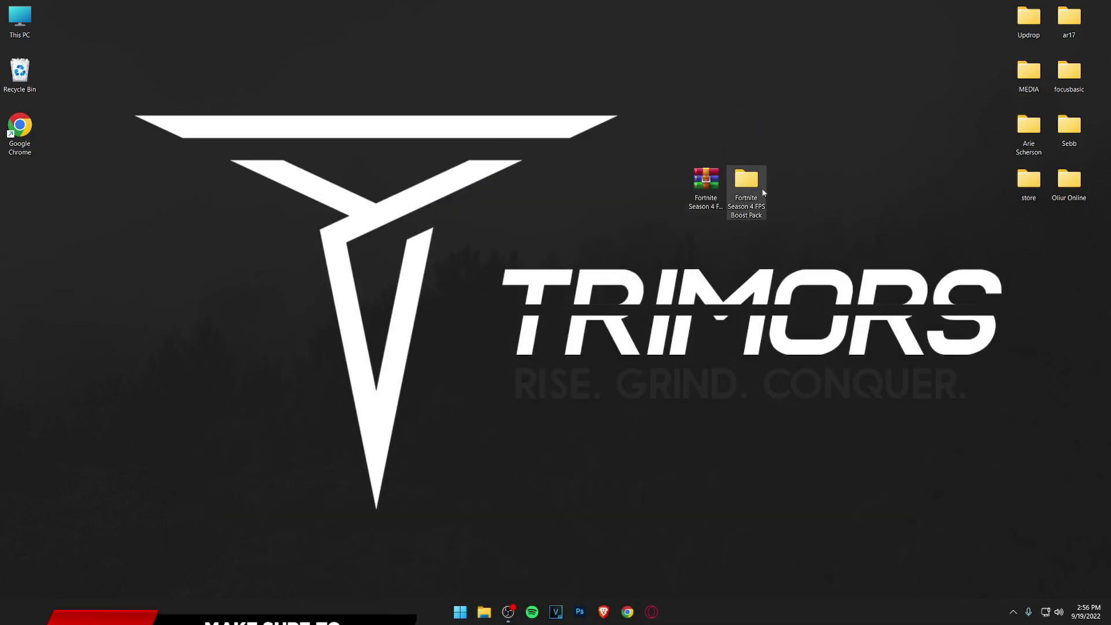
# Open the extracted Fortnite Season 4 FPS Boost Pack folder, maximize its window, and go to Advanced Optimization > Cleanup.
pyautogui.doubleClick(762, 191)
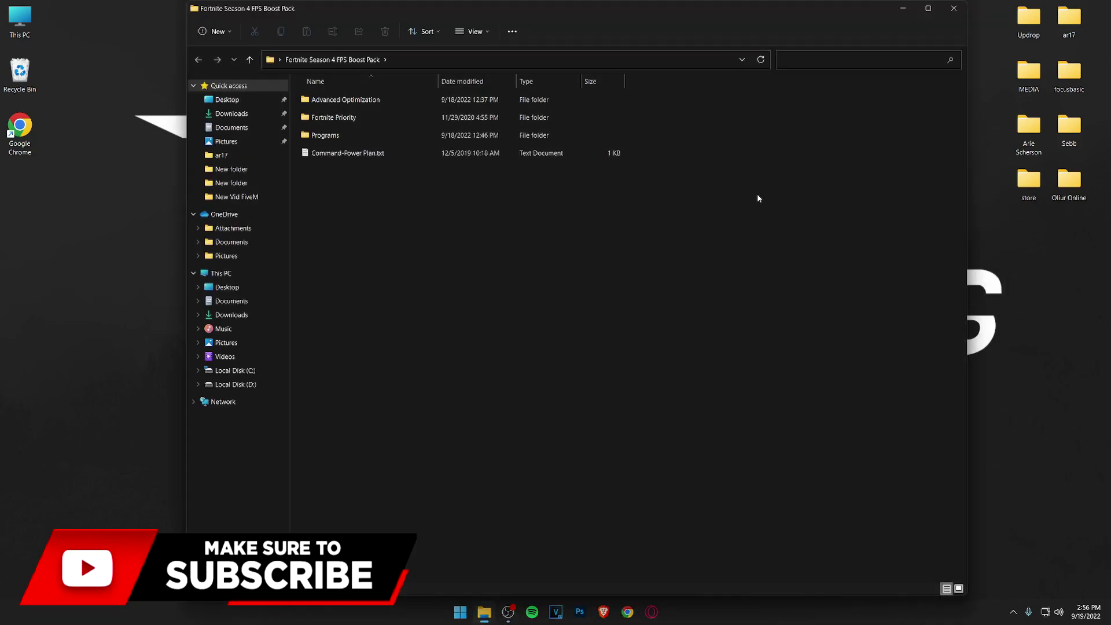
pyautogui.click(929, 8)
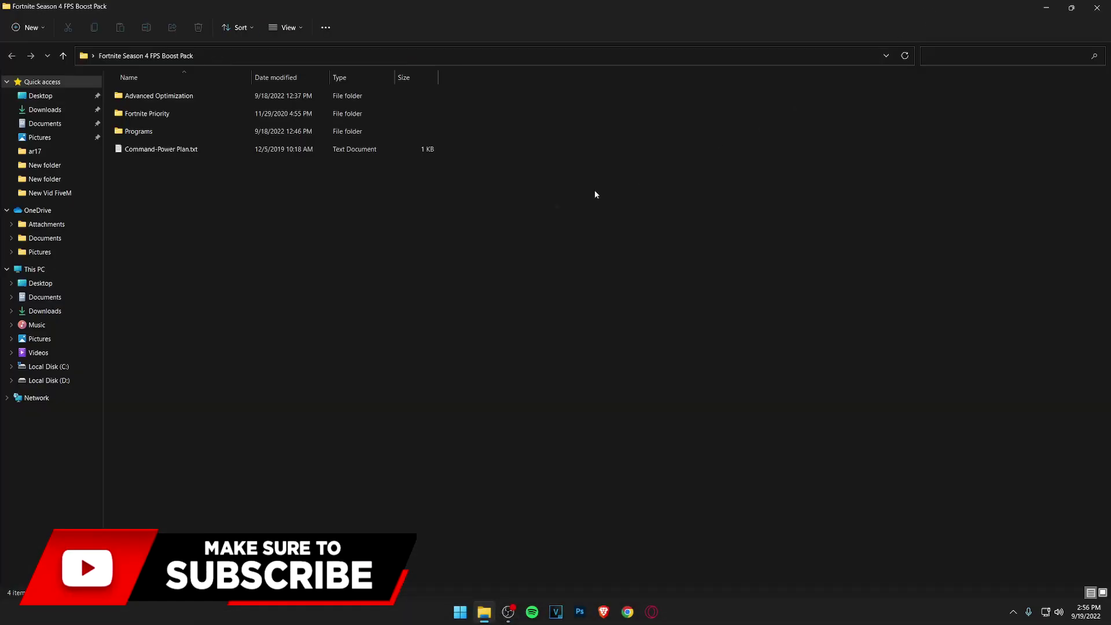
pyautogui.doubleClick(138, 98)
pyautogui.doubleClick(135, 97)
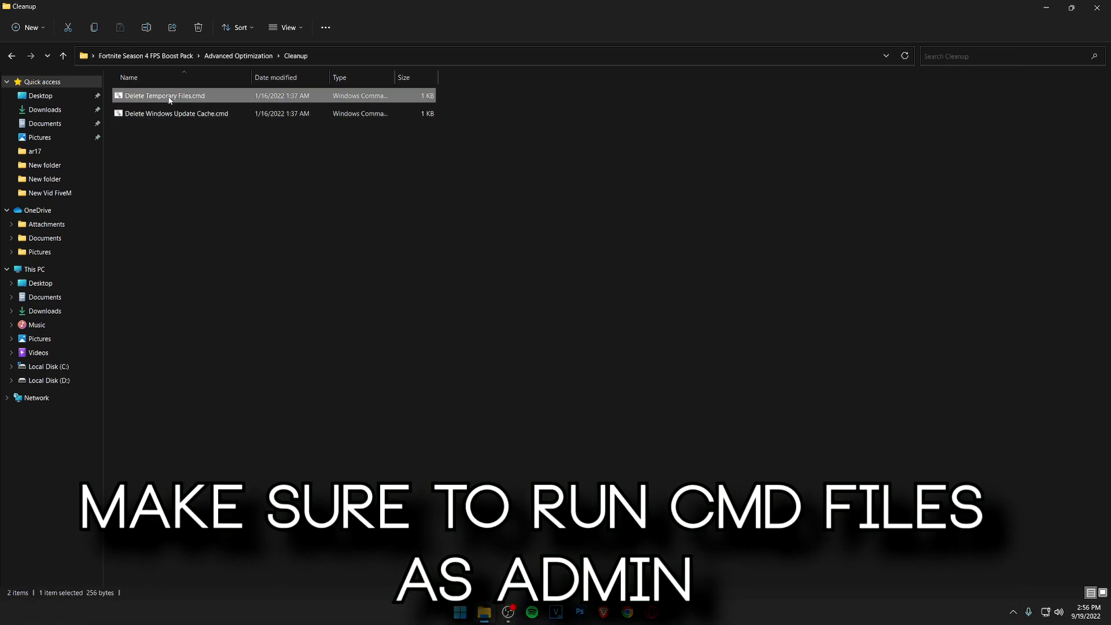
# Run Delete Temporary Files.cmd and Delete Windows Update Cache.cmd as administrator and let both scripts finish.
pyautogui.rightClick(169, 97)
pyautogui.click(232, 149)
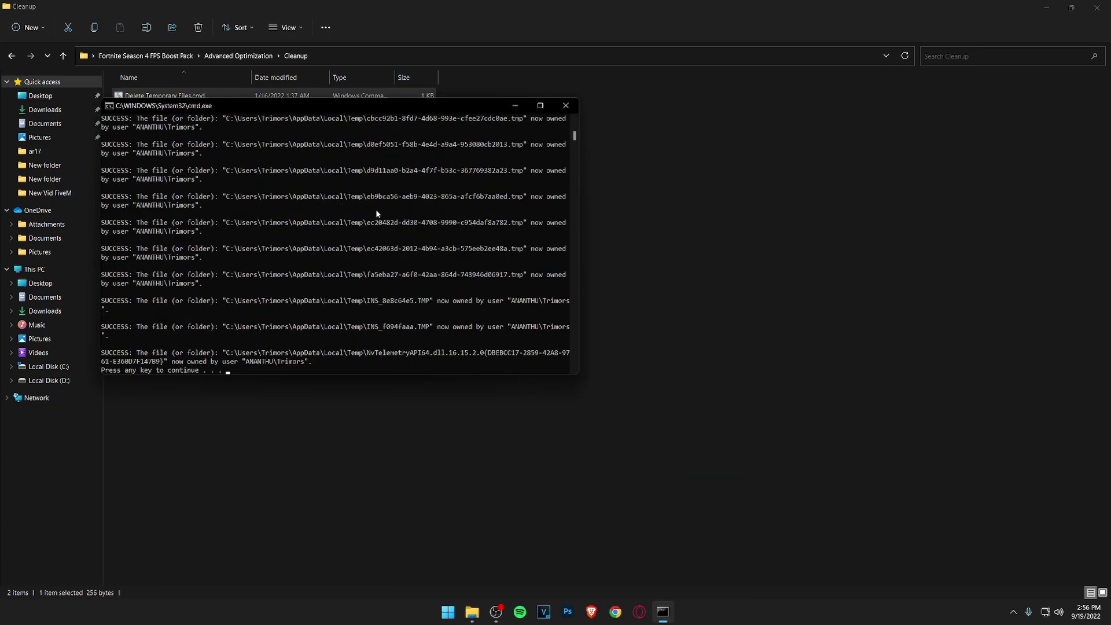
pyautogui.press('Return')
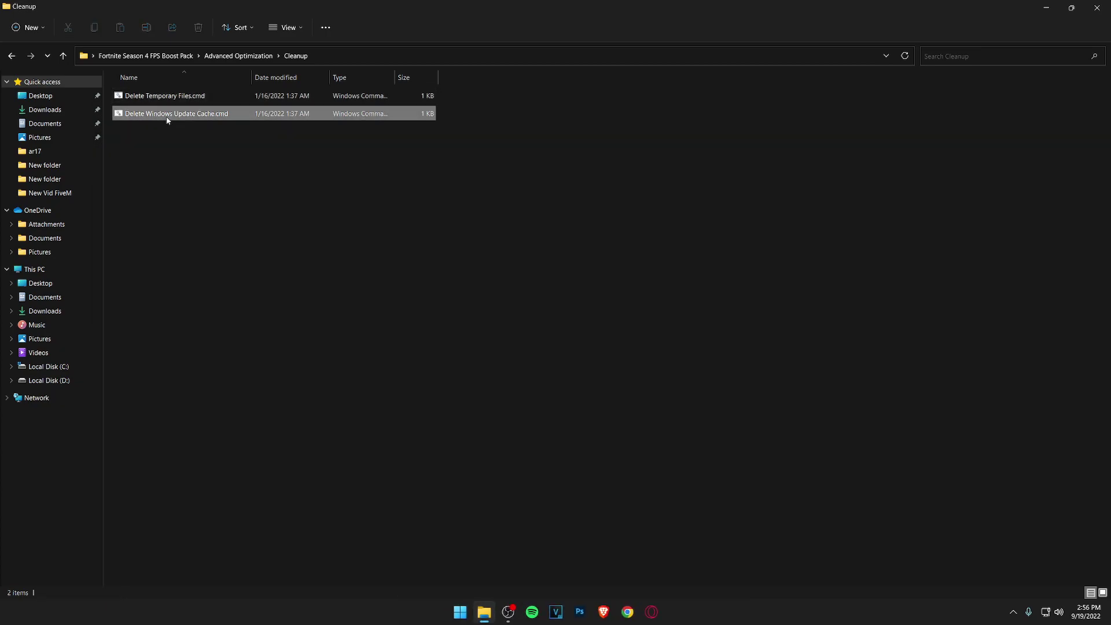
pyautogui.rightClick(167, 116)
pyautogui.click(220, 171)
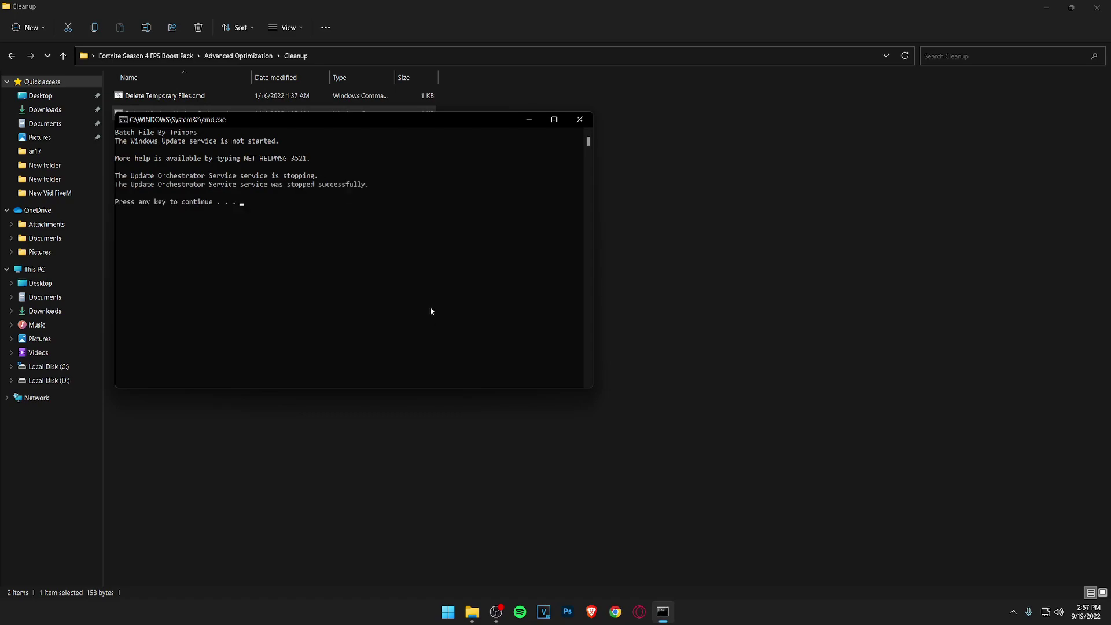
pyautogui.press('Return')
# Return to Advanced Optimization and open the Registry Optimizations folder.
pyautogui.click(11, 56)
pyautogui.doubleClick(149, 113)
pyautogui.moveTo(201, 262); pyautogui.dragTo(197, 133)
pyautogui.click(198, 145)
pyautogui.click(174, 131)
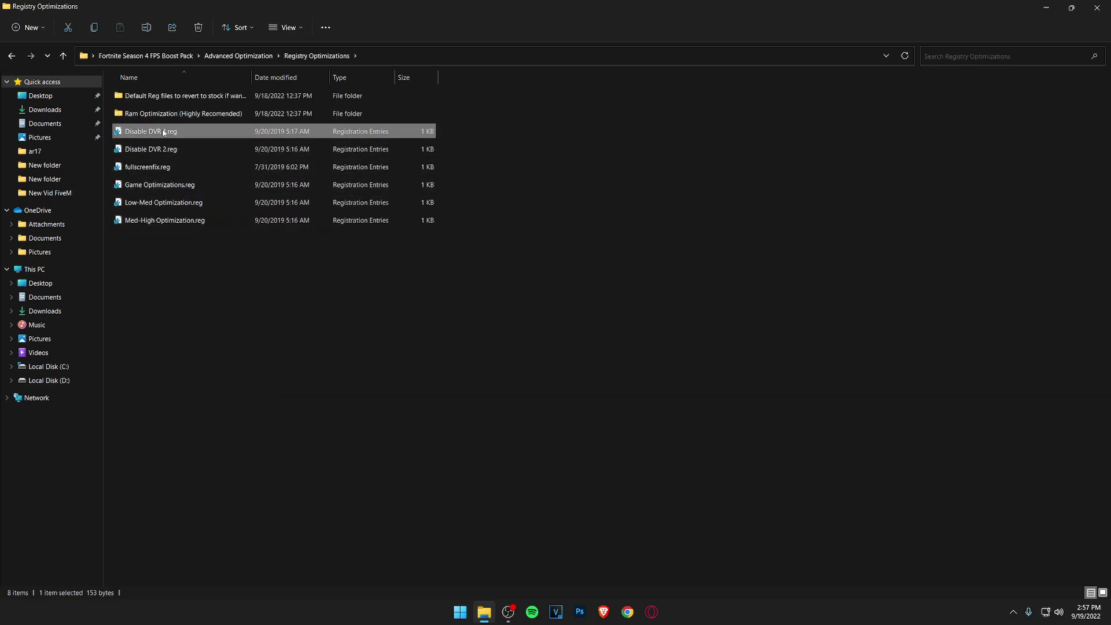
# Merge Disable DVR 1.reg and Disable DVR 2.reg into the registry.
pyautogui.rightClick(163, 133)
pyautogui.click(220, 167)
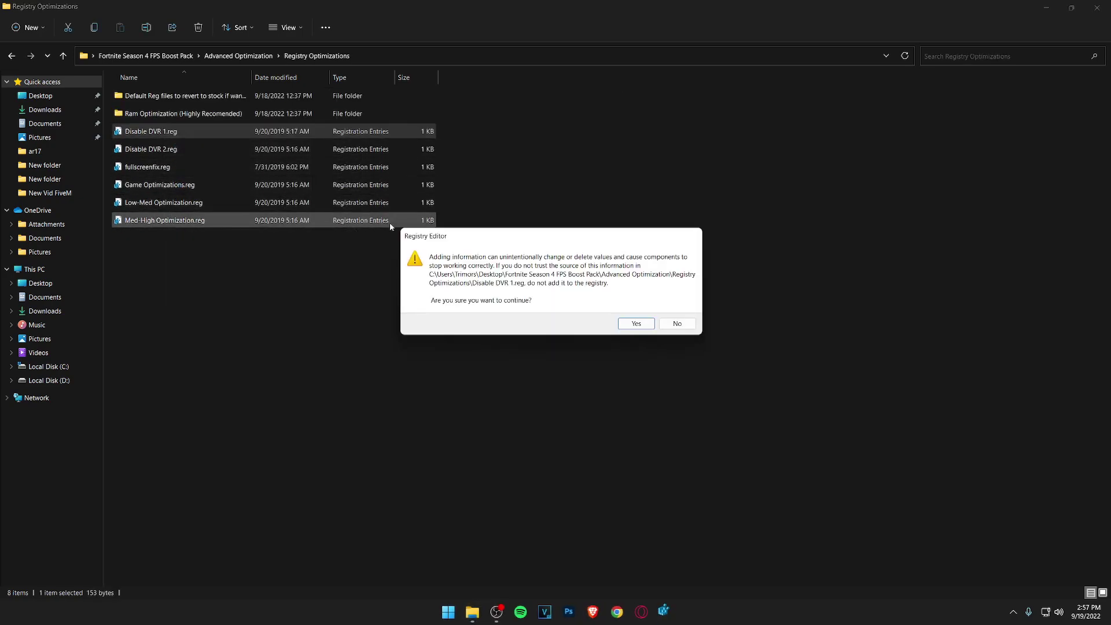
pyautogui.click(631, 325)
pyautogui.press('Return')
pyautogui.doubleClick(214, 152)
pyautogui.click(633, 325)
pyautogui.click(687, 312)
# Merge fullscreenfix.reg and Game Optimizations.reg into the registry.
pyautogui.doubleClick(225, 166)
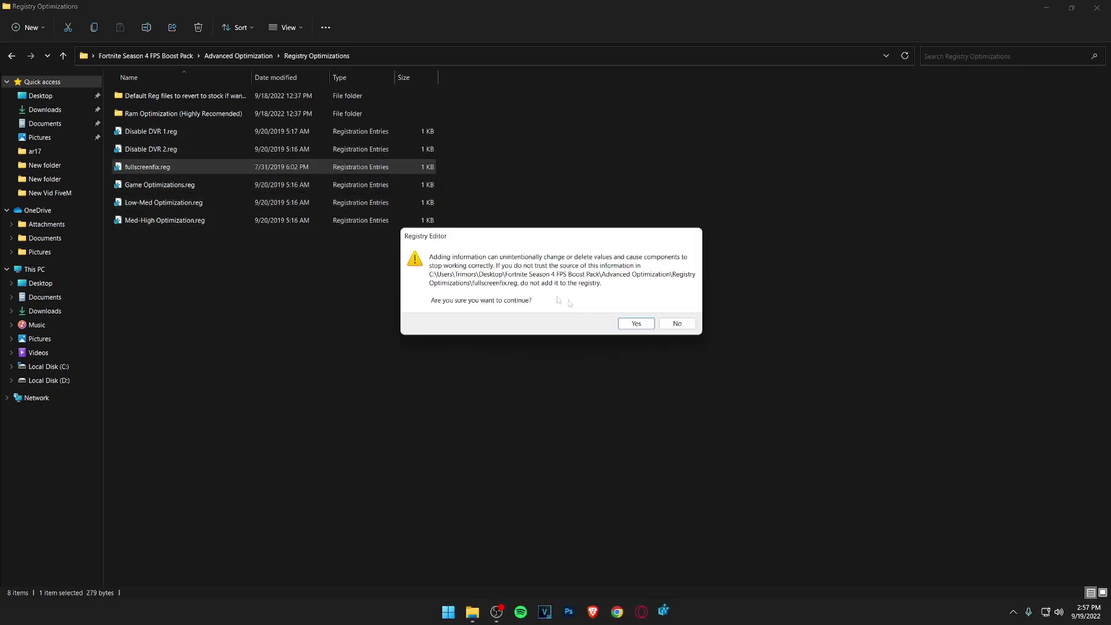
pyautogui.click(633, 325)
pyautogui.press('Return')
pyautogui.doubleClick(232, 185)
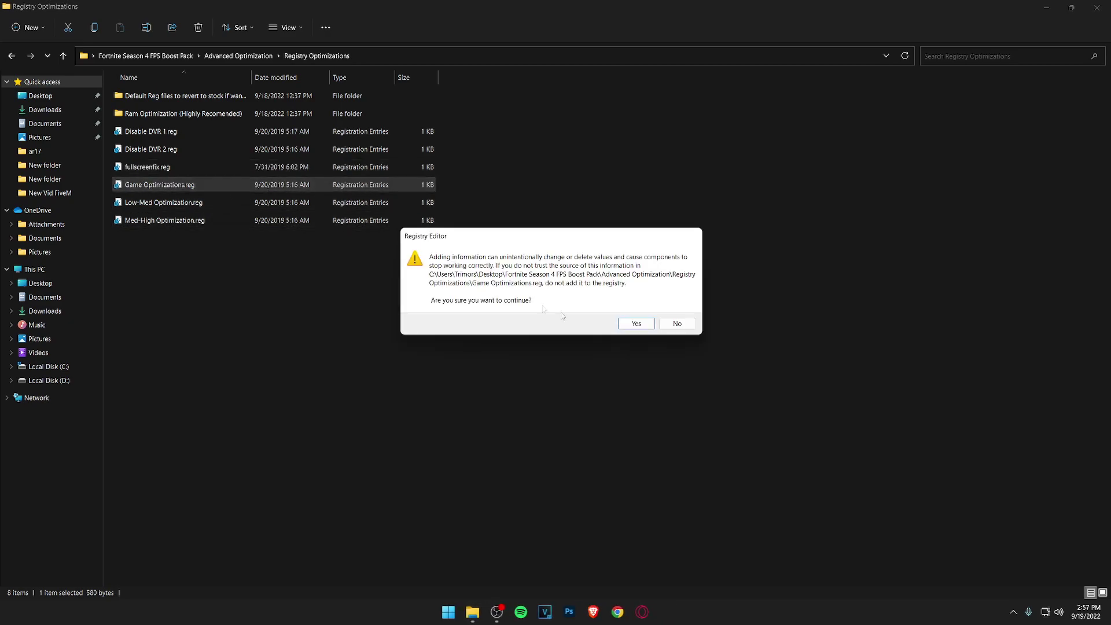
pyautogui.click(636, 324)
pyautogui.click(673, 313)
# Merge Low-Med Optimization.reg into the registry.
pyautogui.doubleClick(234, 204)
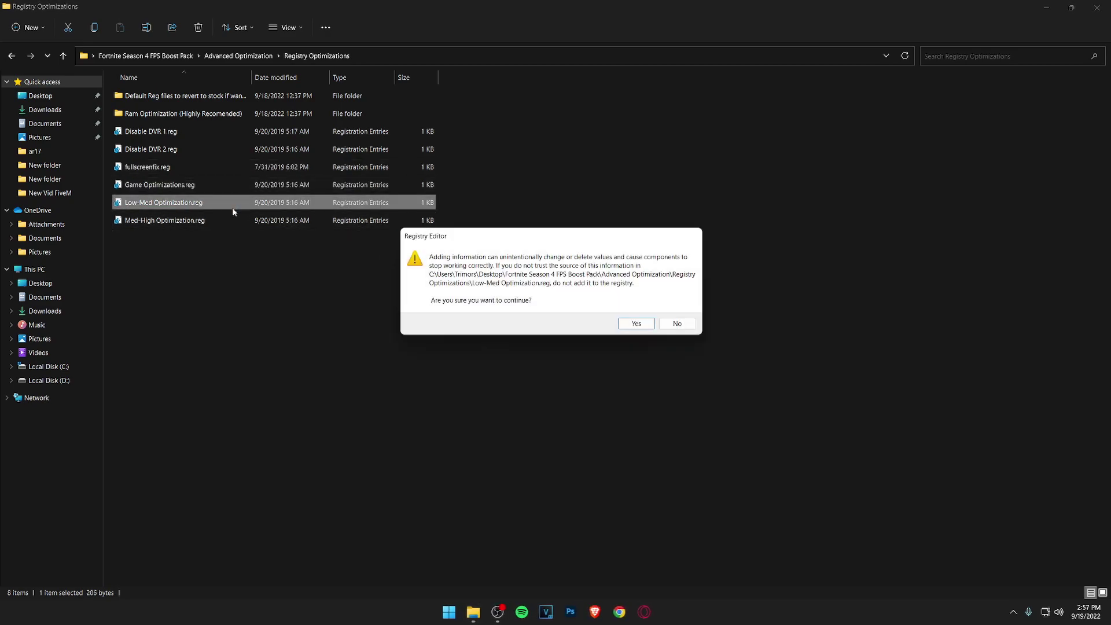
pyautogui.click(636, 323)
pyautogui.press('Return')
pyautogui.moveTo(147, 248); pyautogui.dragTo(151, 211)
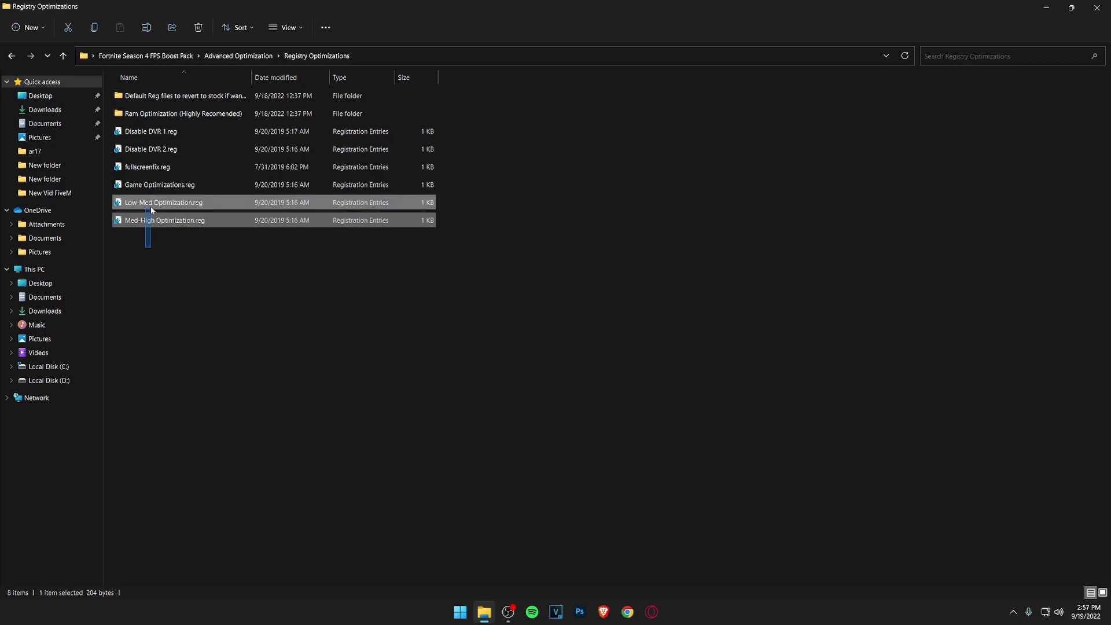
pyautogui.moveTo(178, 259); pyautogui.dragTo(157, 212)
pyautogui.click(204, 242)
pyautogui.click(142, 203)
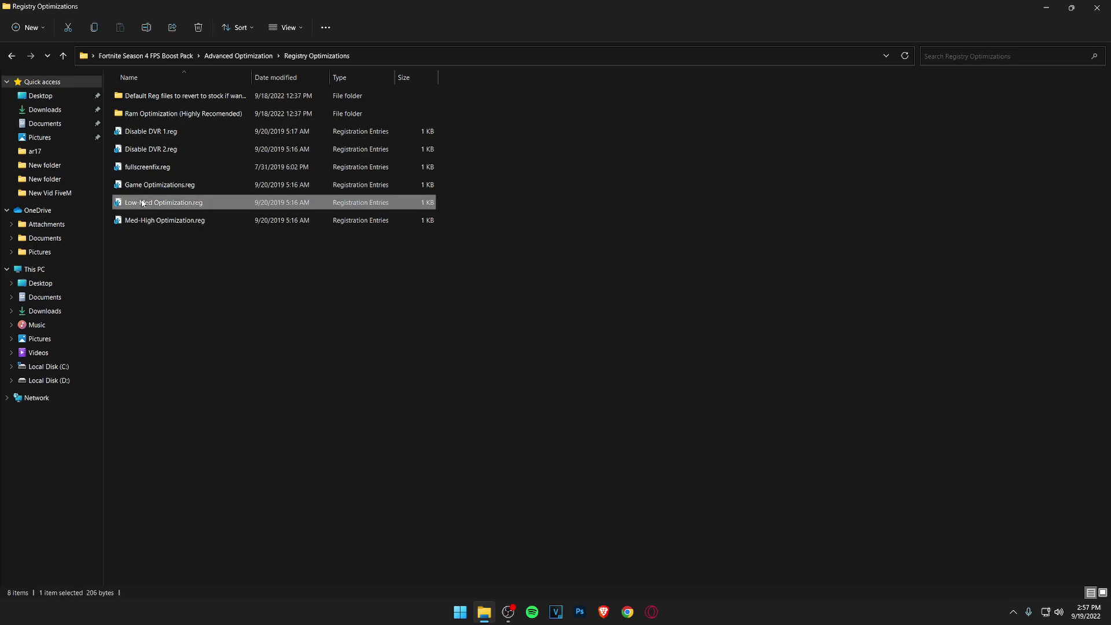
pyautogui.click(225, 257)
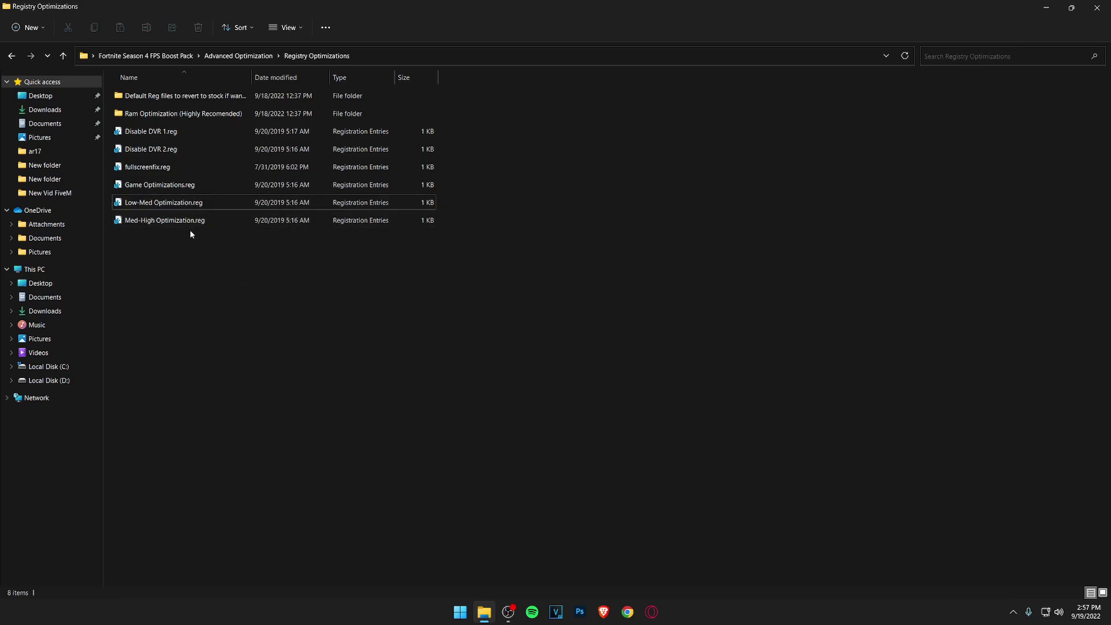
pyautogui.click(197, 222)
pyautogui.click(201, 256)
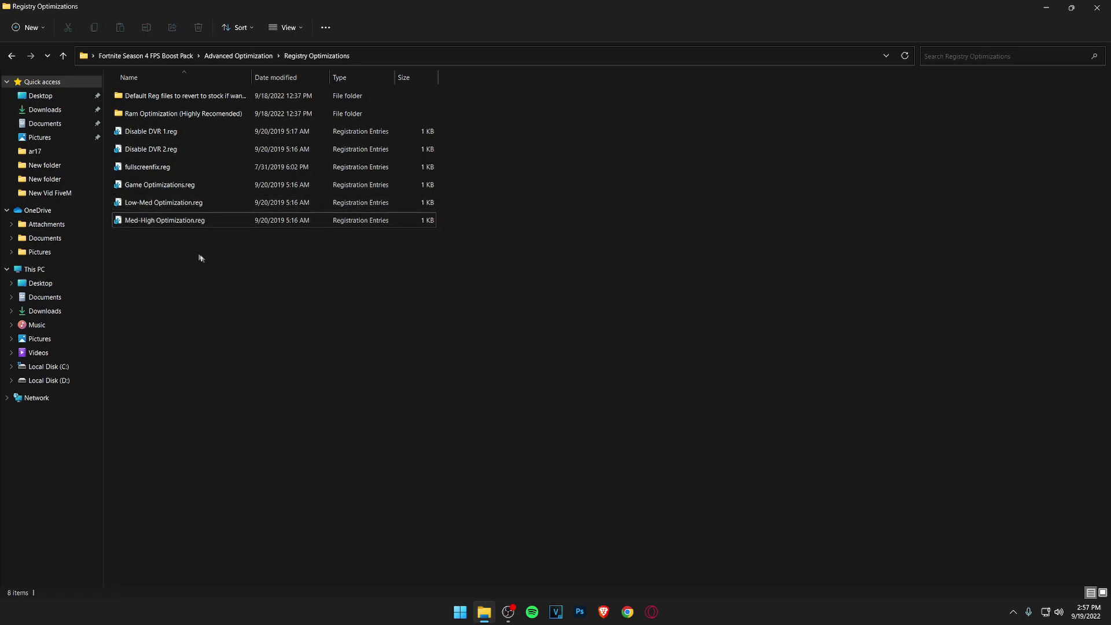
# Merge Med-High Optimization.reg into the registry.
pyautogui.click(175, 221)
pyautogui.doubleClick(177, 222)
pyautogui.click(637, 324)
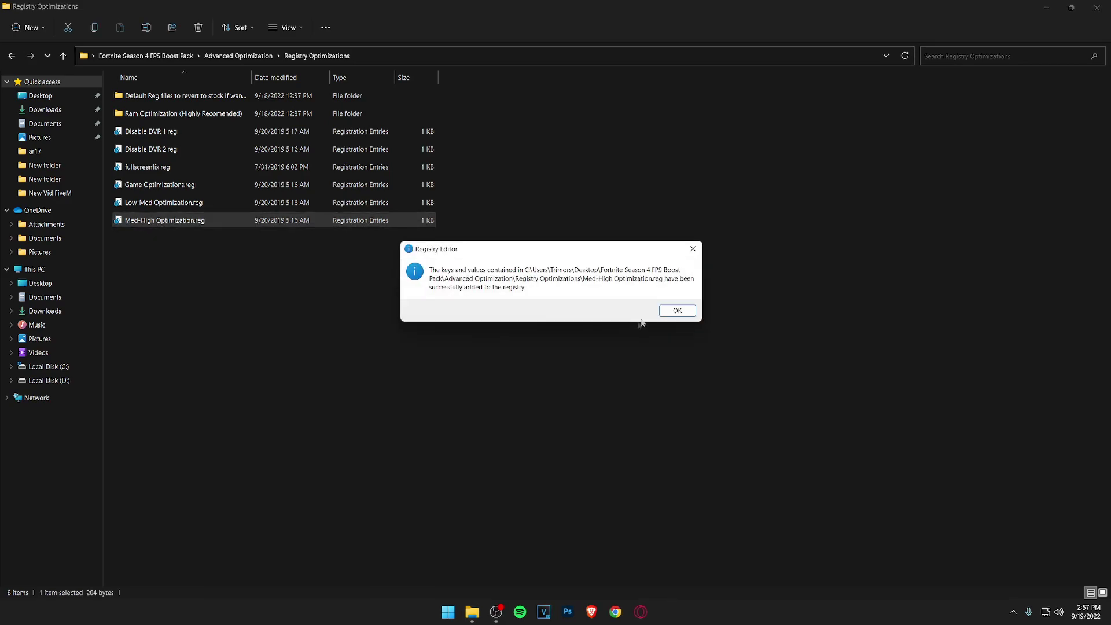
pyautogui.click(677, 311)
pyautogui.click(460, 311)
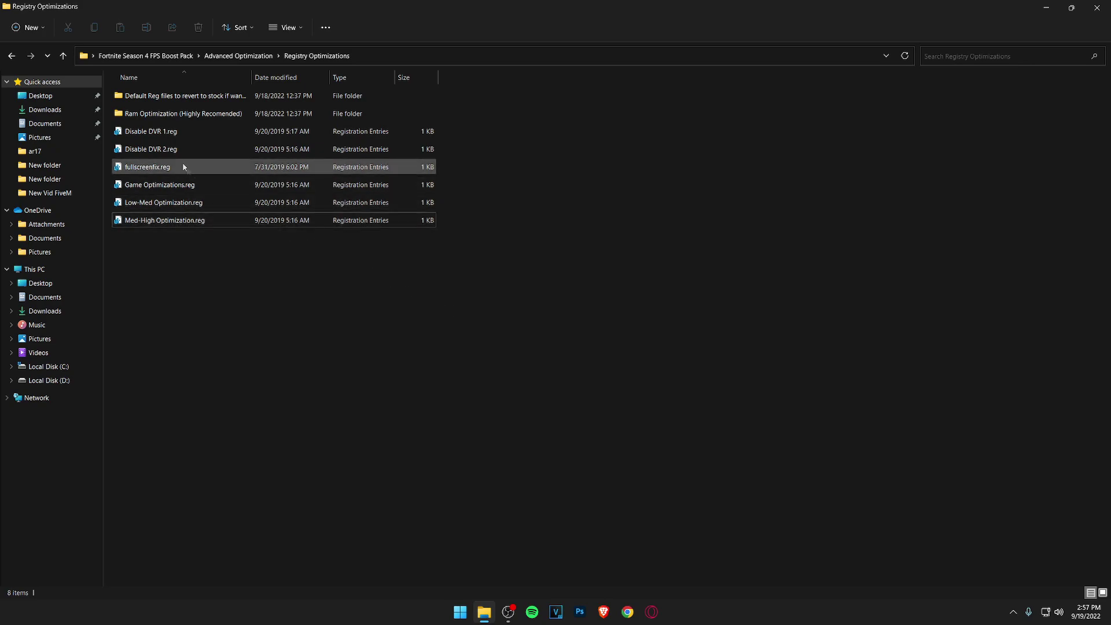
# Look through the registry files in the folder for reverting to stock, and return to Registry Optimizations.
pyautogui.click(178, 113)
pyautogui.keyDown('shift'); pyautogui.click(178, 103); pyautogui.keyUp('shift')
pyautogui.doubleClick(177, 103)
pyautogui.moveTo(211, 243); pyautogui.dragTo(187, 93)
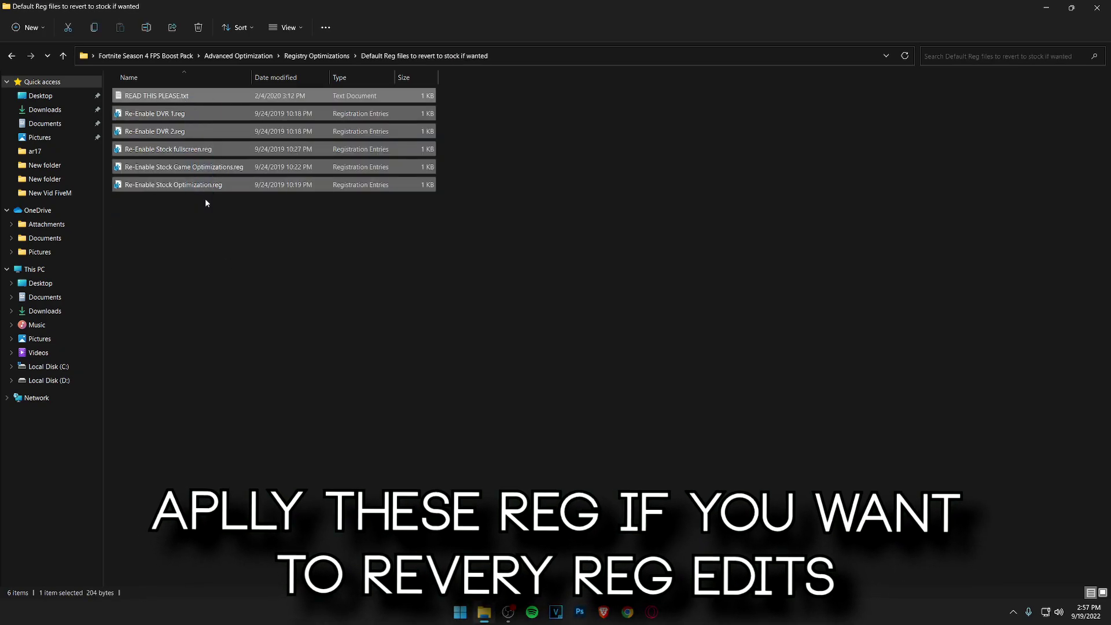
pyautogui.click(205, 198)
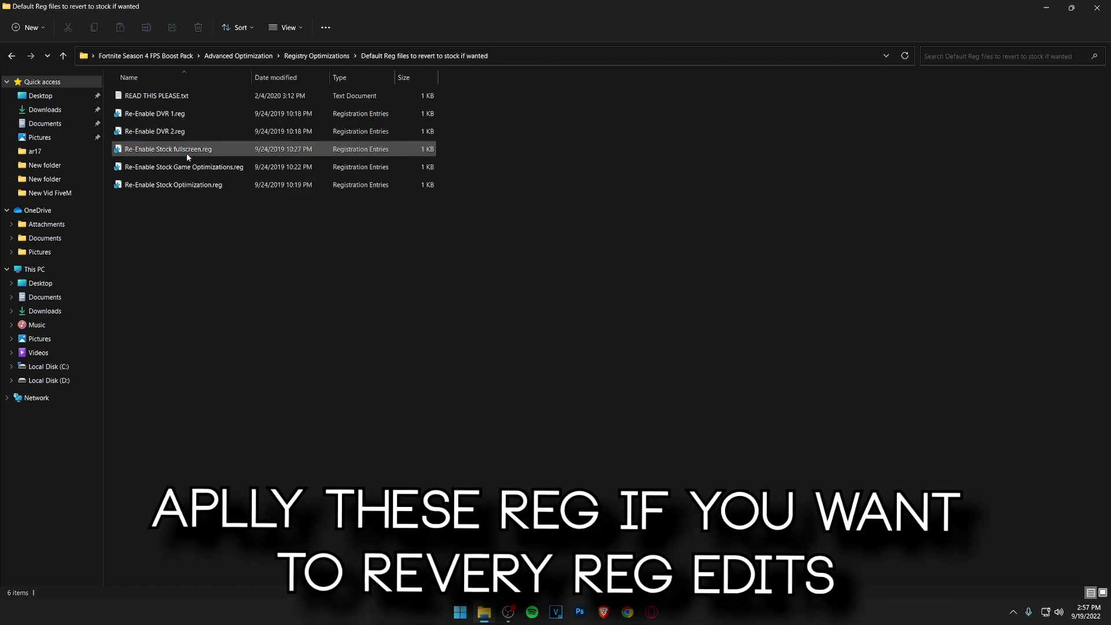
pyautogui.click(16, 59)
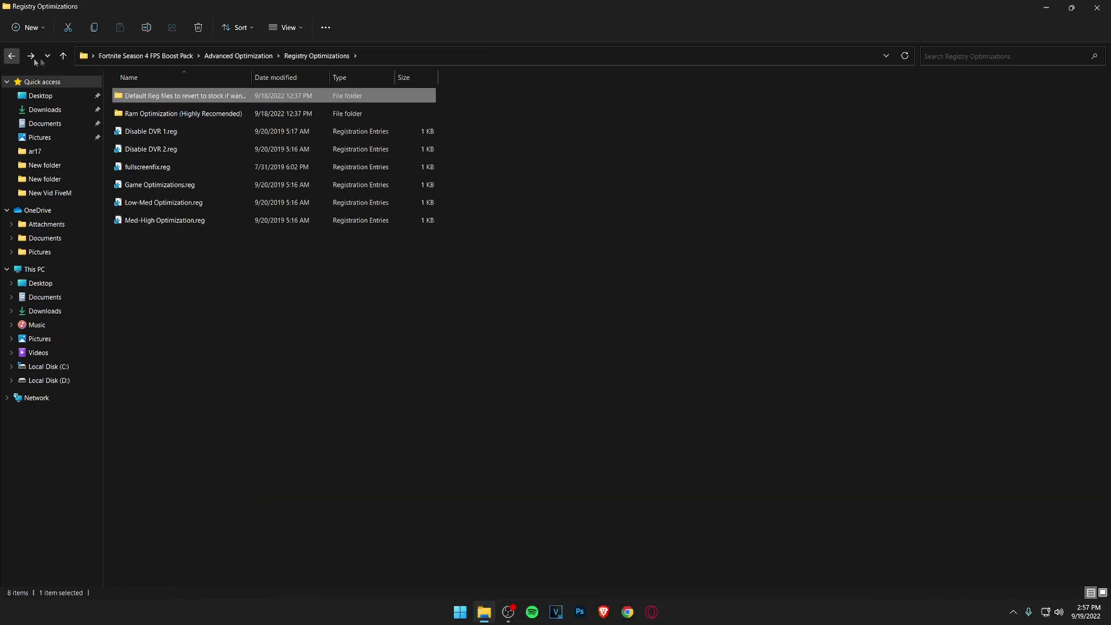
# Open the Ram Optimization (Highly Recomended) folder and view its registry files for each RAM size.
pyautogui.doubleClick(192, 114)
pyautogui.moveTo(182, 88); pyautogui.dragTo(236, 234)
pyautogui.click(236, 234)
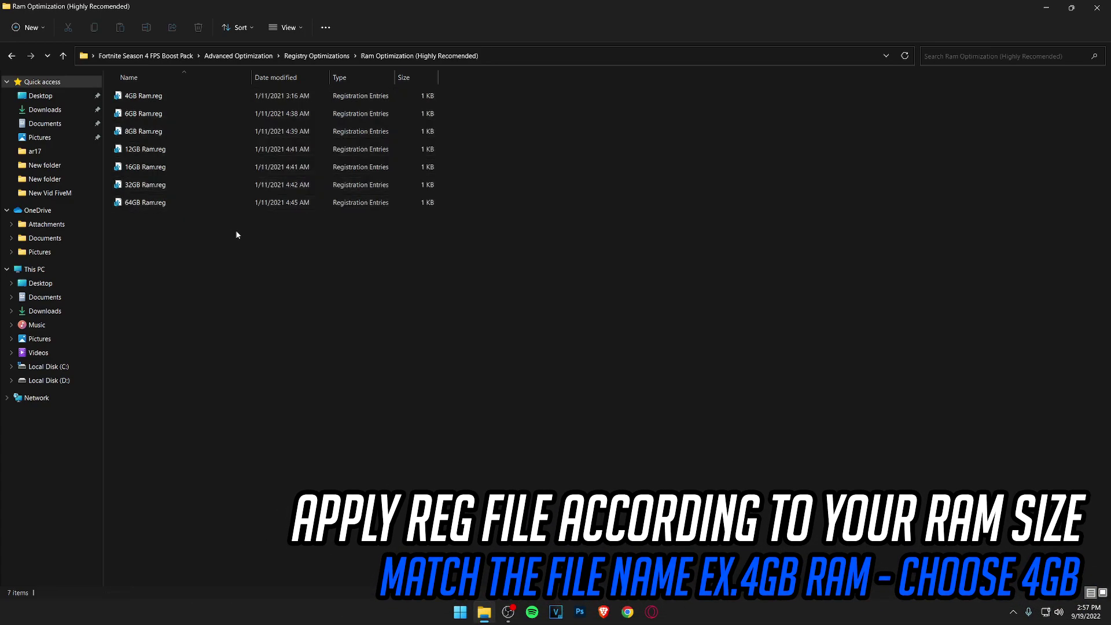
# Check the computer's installed RAM in the properties of This PC.
pyautogui.click(1072, 8)
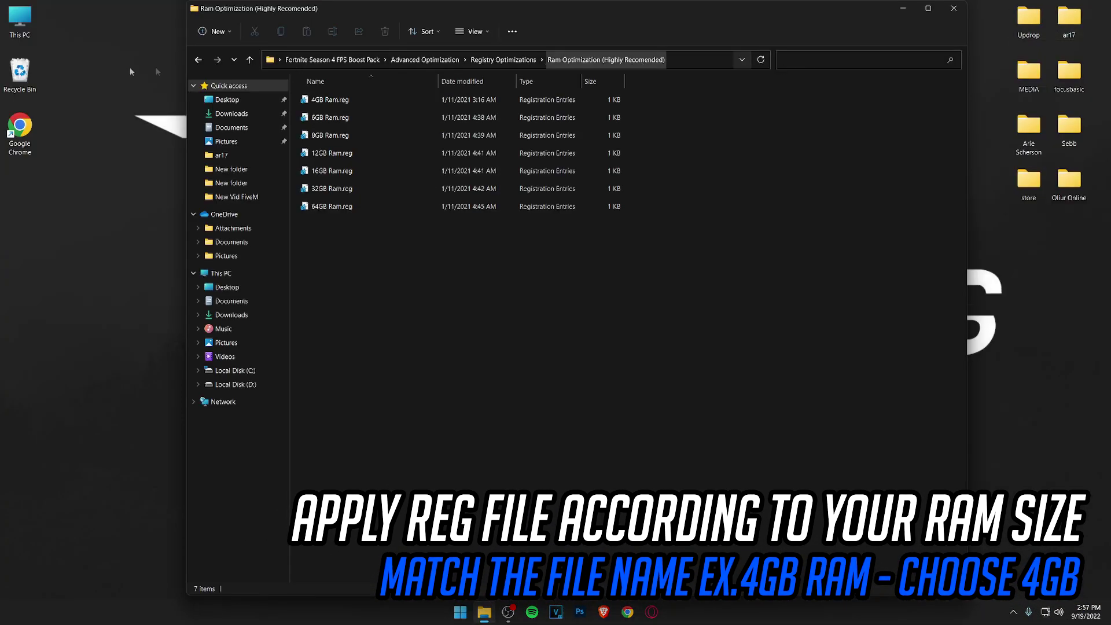
pyautogui.rightClick(28, 25)
pyautogui.click(55, 148)
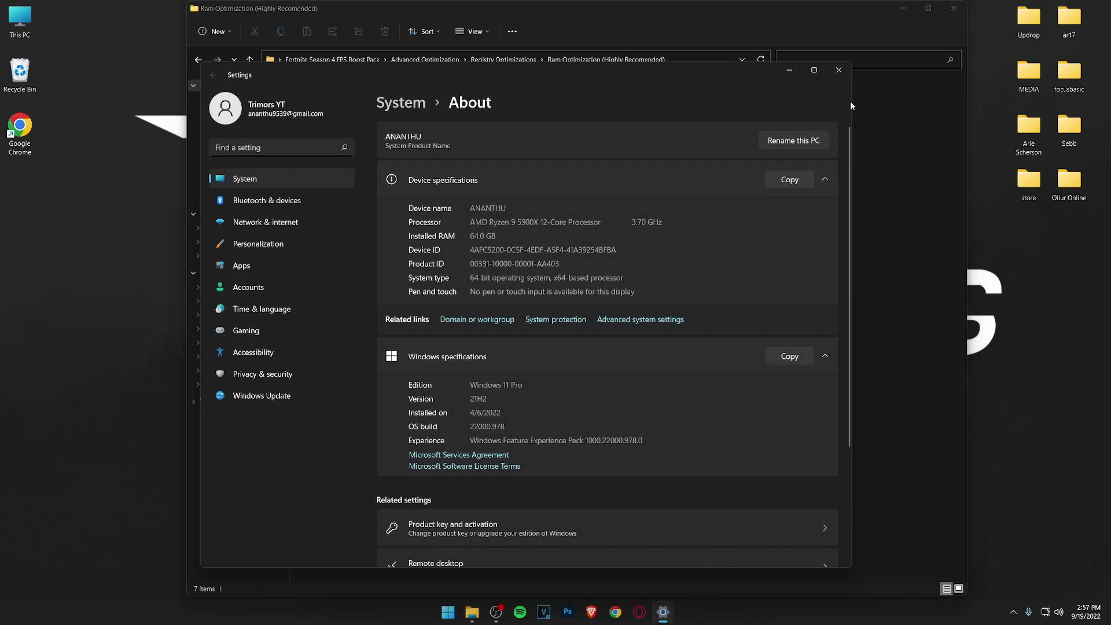
pyautogui.click(838, 69)
# Merge 64GB Ram.reg into the registry.
pyautogui.click(343, 209)
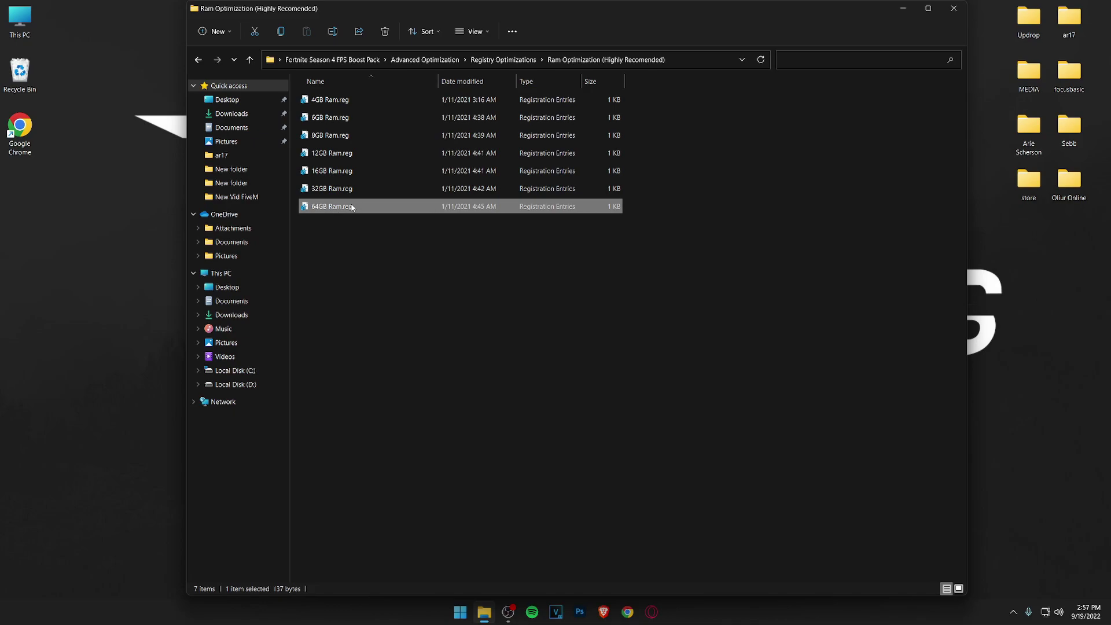
pyautogui.rightClick(353, 207)
pyautogui.click(401, 238)
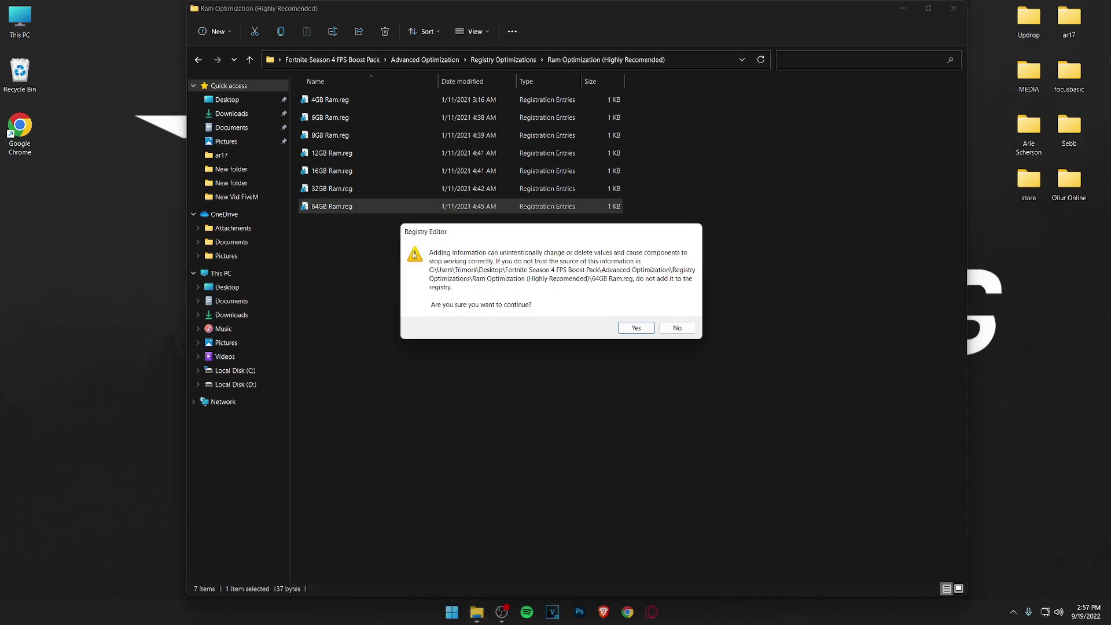
pyautogui.click(641, 328)
pyautogui.click(684, 309)
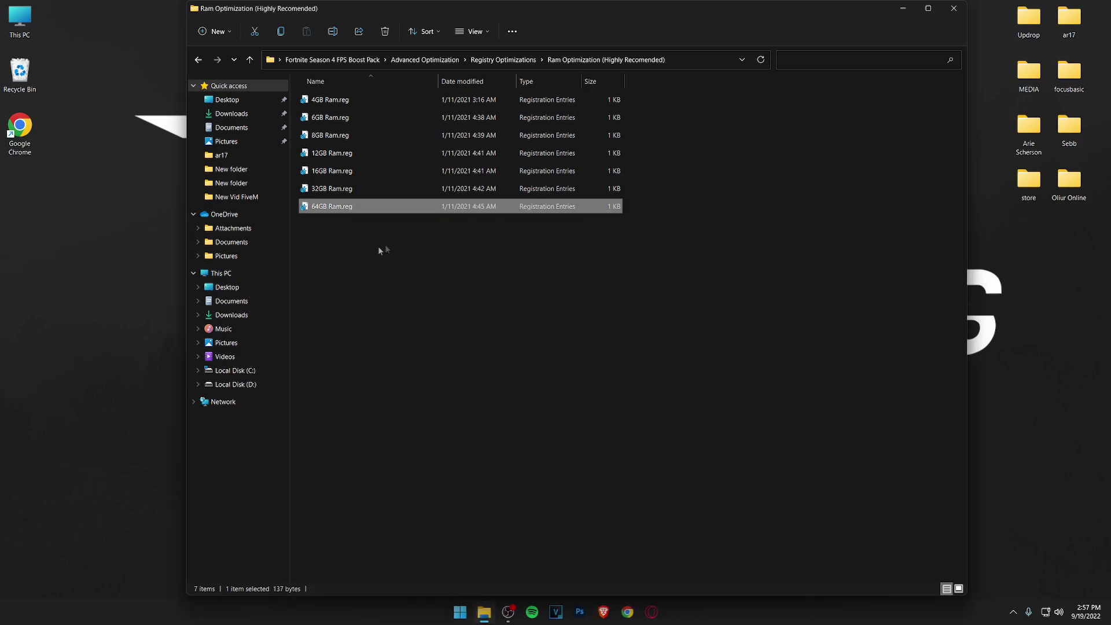
pyautogui.click(405, 261)
# Go back to the Fortnite Season 4 FPS Boost Pack folder and open the Fortnite Priority folder.
pyautogui.click(198, 61)
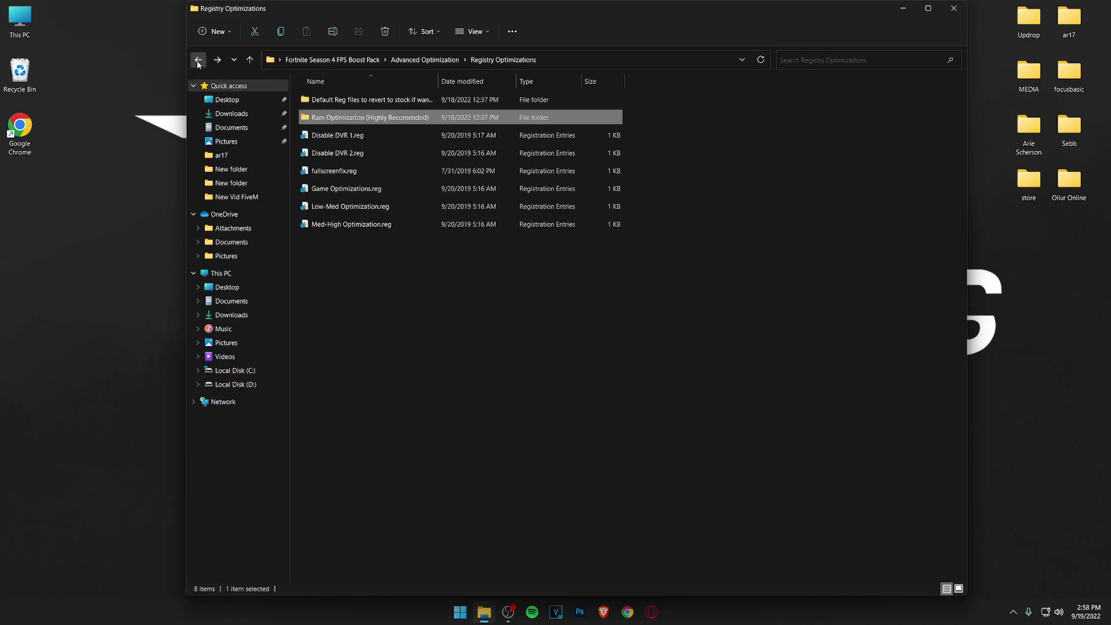
pyautogui.click(198, 60)
pyautogui.click(198, 61)
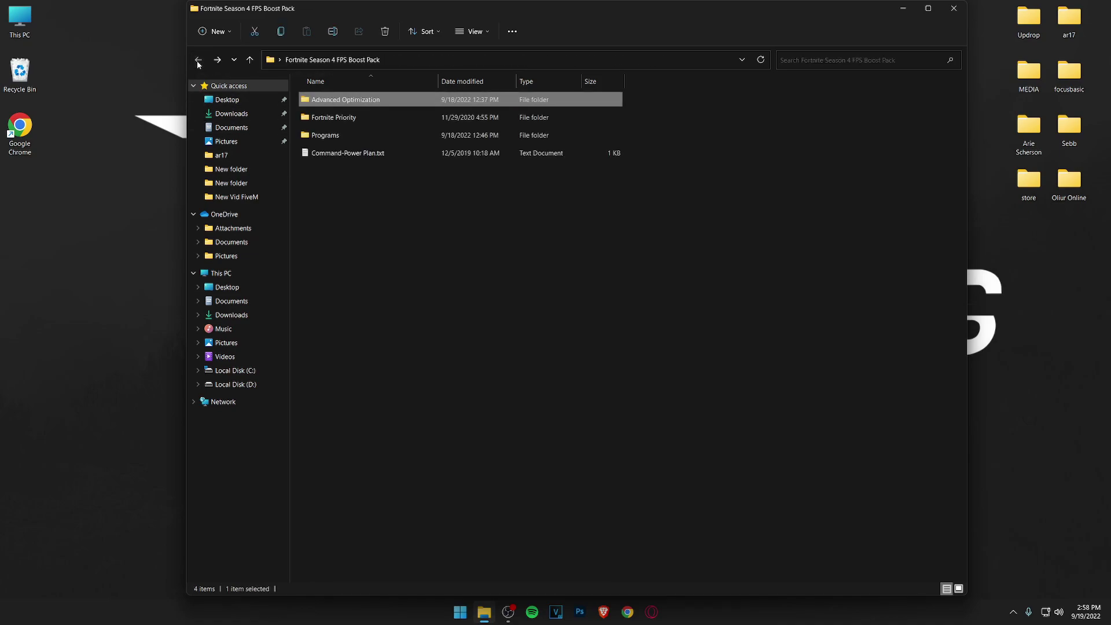
pyautogui.doubleClick(373, 118)
pyautogui.moveTo(393, 175); pyautogui.dragTo(396, 203)
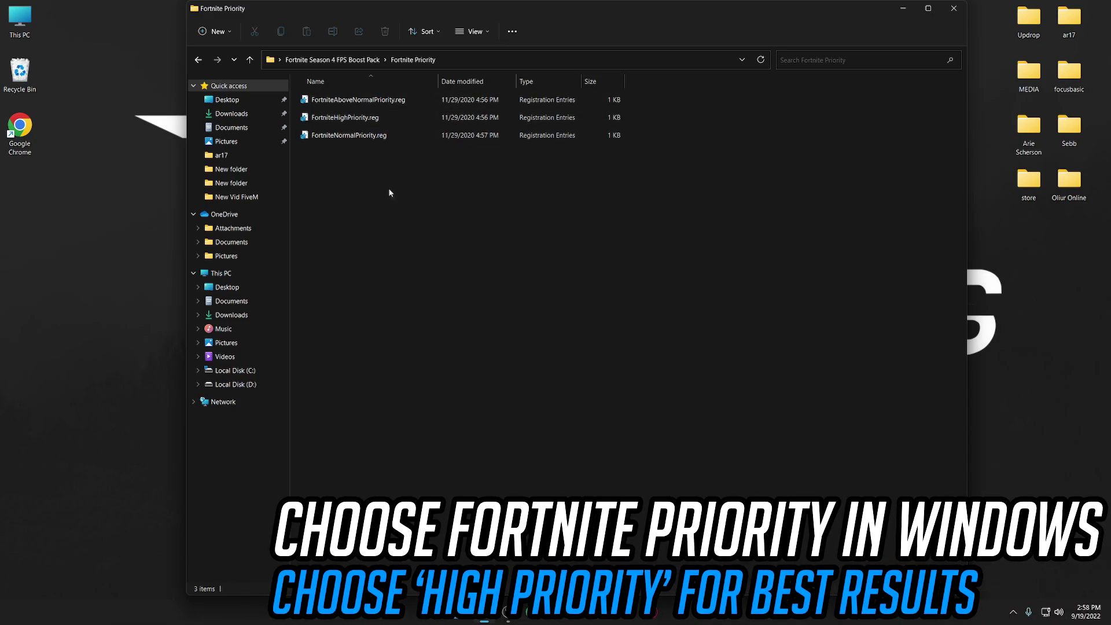
# Merge FortniteHighPriority.reg into the registry.
pyautogui.click(331, 118)
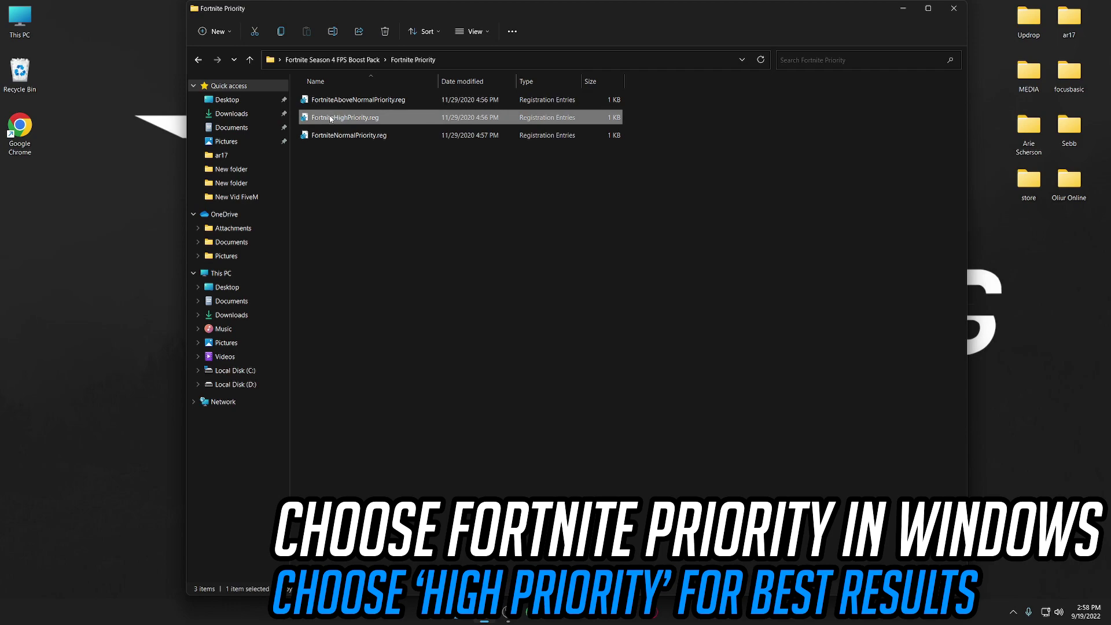
pyautogui.rightClick(331, 118)
pyautogui.click(390, 154)
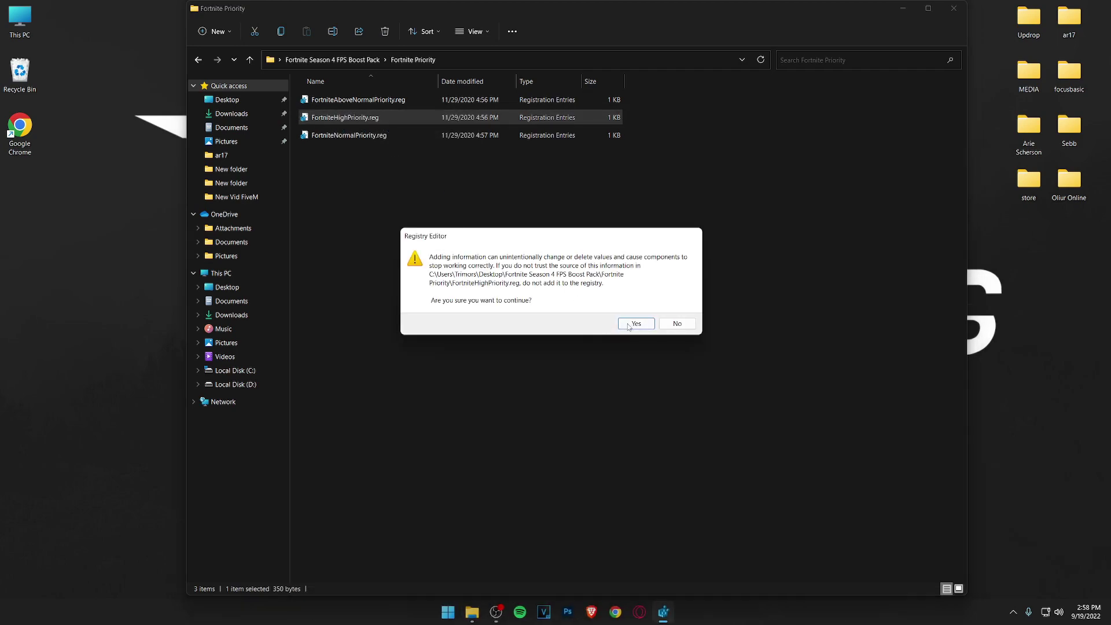
pyautogui.click(629, 326)
pyautogui.click(678, 307)
pyautogui.click(403, 185)
# Open the ISLC v1.0.2.8 folder inside the boost pack's Programs folder and run Intelligent standby list cleaner ISLC.exe.
pyautogui.click(198, 60)
pyautogui.doubleClick(323, 135)
pyautogui.moveTo(381, 207); pyautogui.dragTo(350, 99)
pyautogui.doubleClick(328, 99)
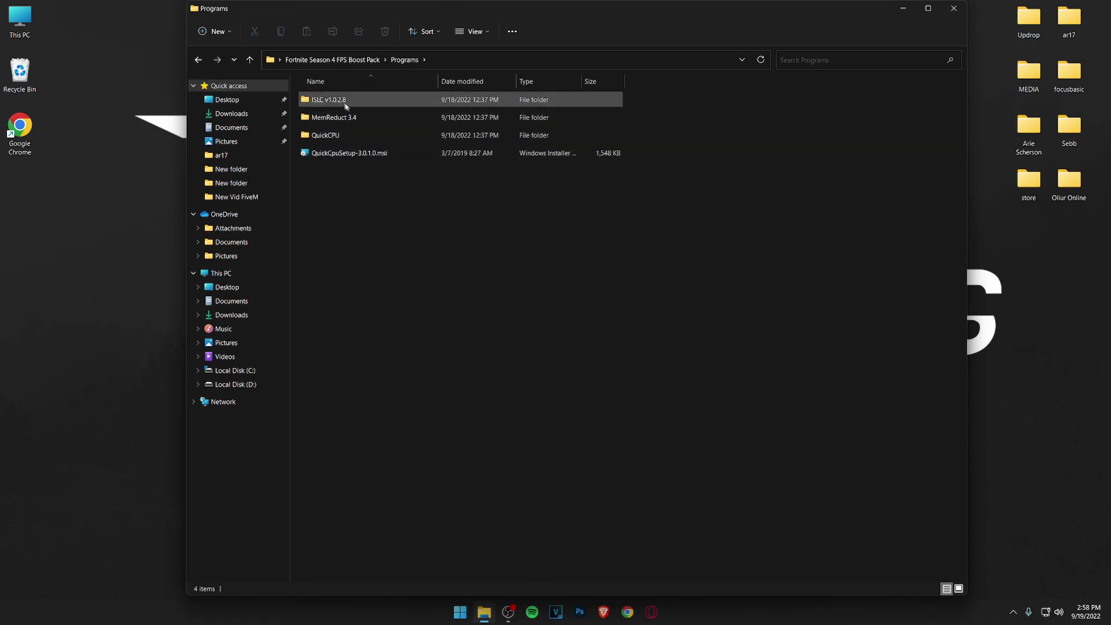
pyautogui.moveTo(498, 9); pyautogui.dragTo(449, 8)
pyautogui.click(302, 99)
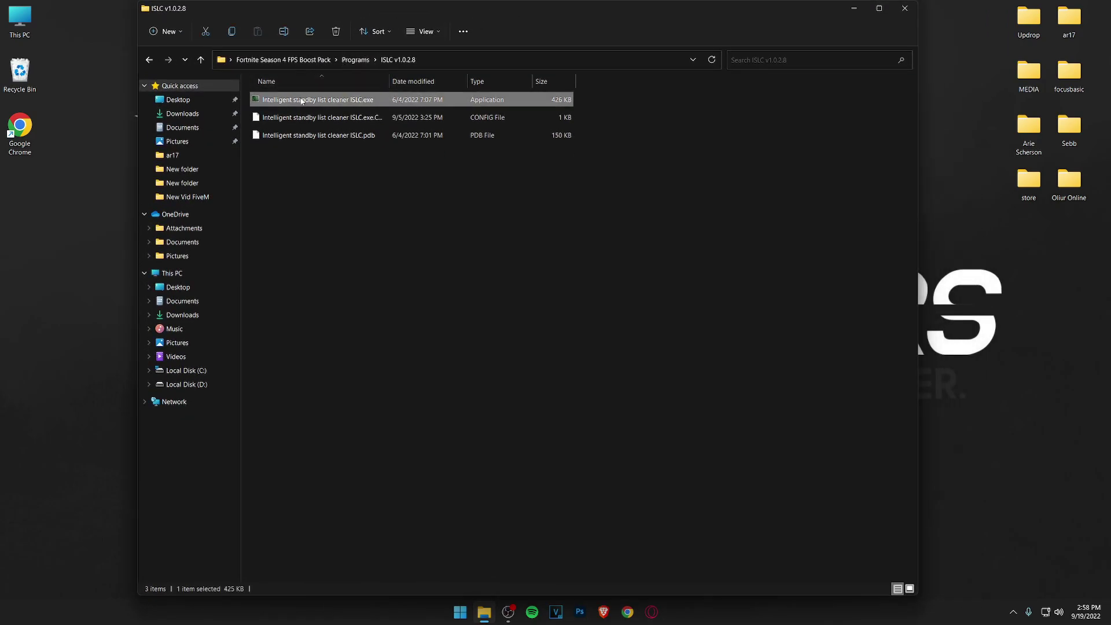
pyautogui.rightClick(302, 100)
pyautogui.click(371, 153)
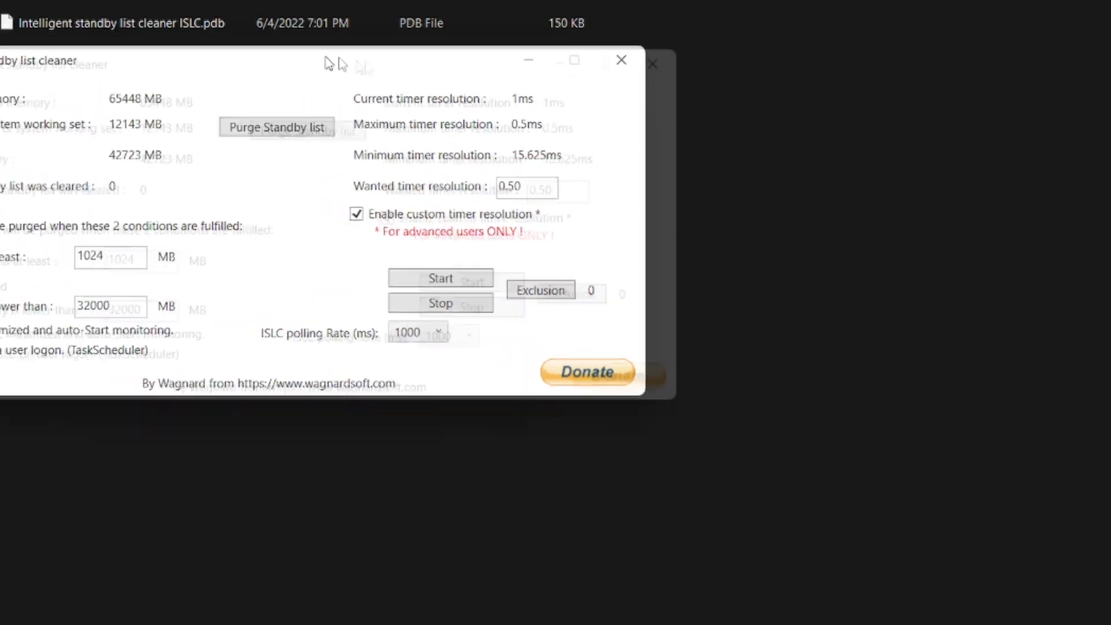
# Set the standby list purge conditions to a list size of at least 1024 MB and free memory lower than 32000 MB.
pyautogui.moveTo(311, 58); pyautogui.dragTo(569, 103)
pyautogui.doubleClick(355, 297)
pyautogui.write('1024')
pyautogui.doubleClick(322, 345)
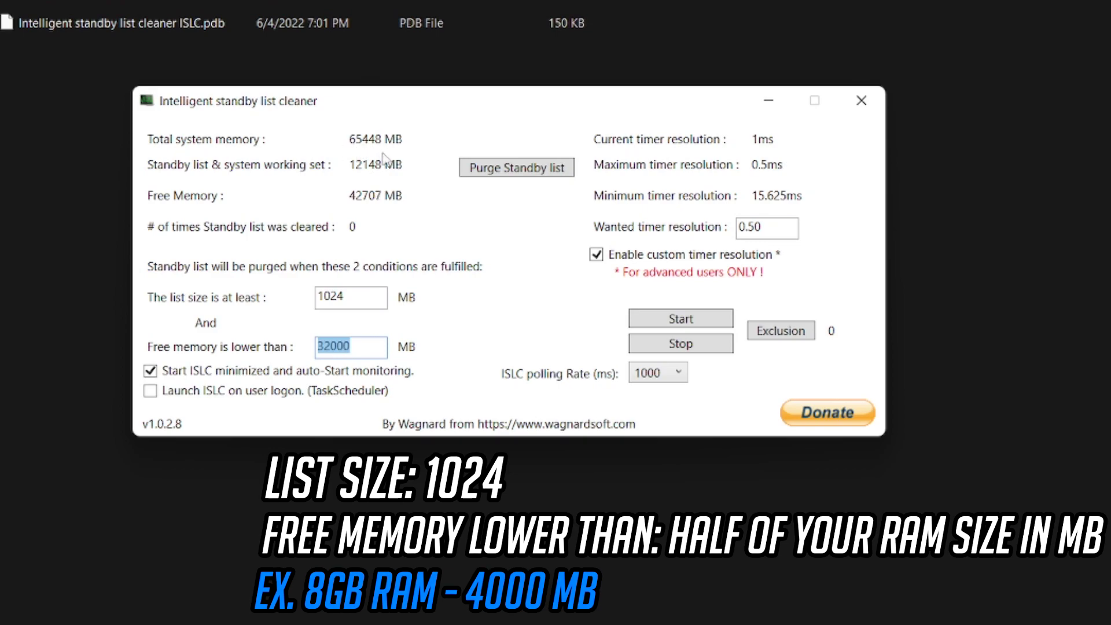
pyautogui.moveTo(363, 346); pyautogui.dragTo(334, 346)
pyautogui.press('BackSpace')
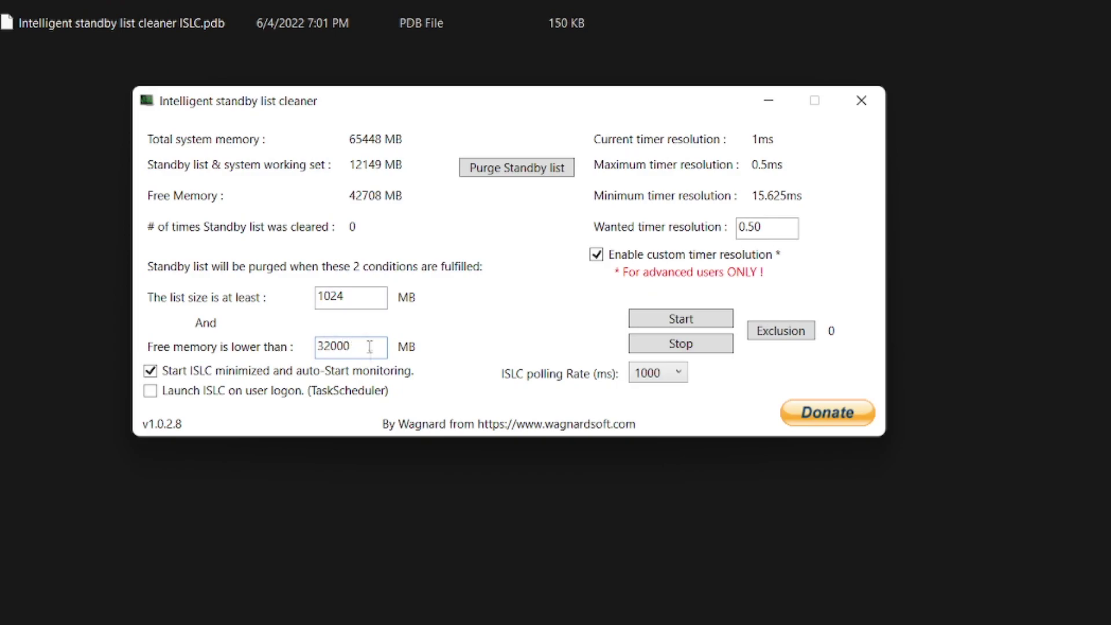
pyautogui.moveTo(366, 340); pyautogui.dragTo(275, 357)
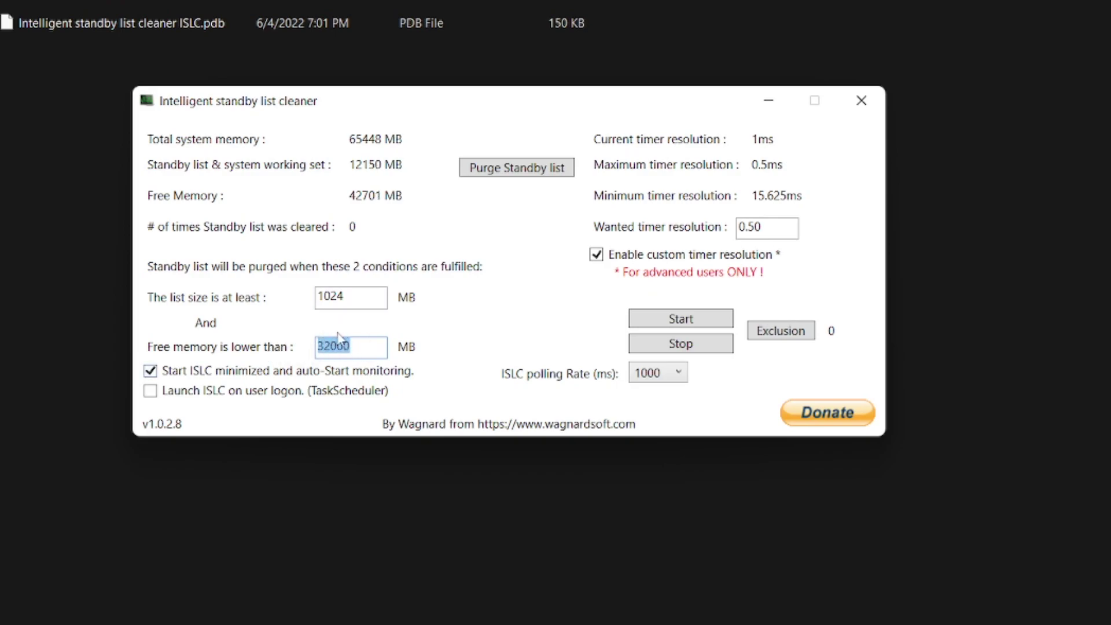
# Set the wanted timer resolution to 0.50 and keep the custom timer resolution enabled.
pyautogui.click(763, 227)
pyautogui.doubleClick(764, 227)
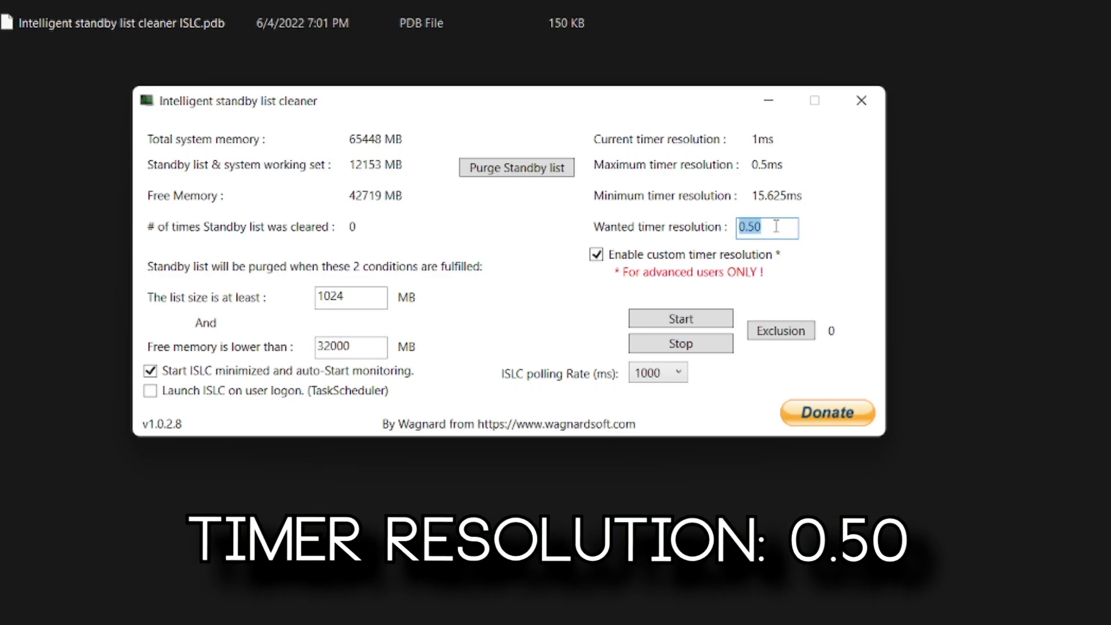
pyautogui.write('0.5000')
pyautogui.press('BackSpace')
pyautogui.press('BackSpace')
pyautogui.press('BackSpace')
pyautogui.doubleClick(760, 229)
pyautogui.click(597, 255)
pyautogui.click(597, 254)
# Set the ISLC polling rate to 1000 ms after trying 500 ms.
pyautogui.click(678, 373)
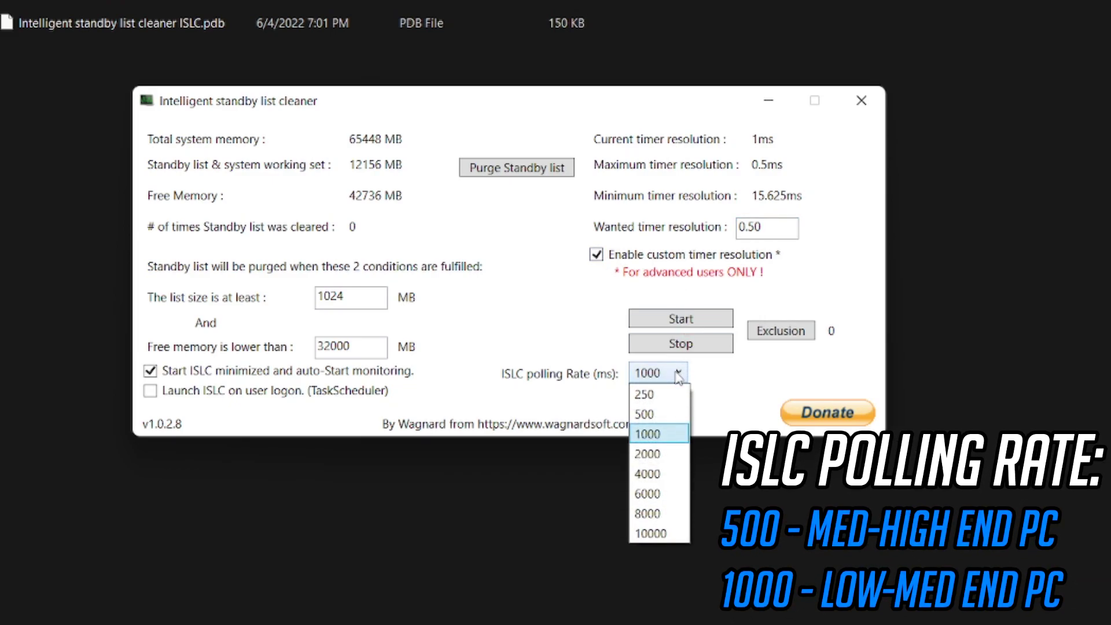
pyautogui.click(659, 414)
pyautogui.click(672, 373)
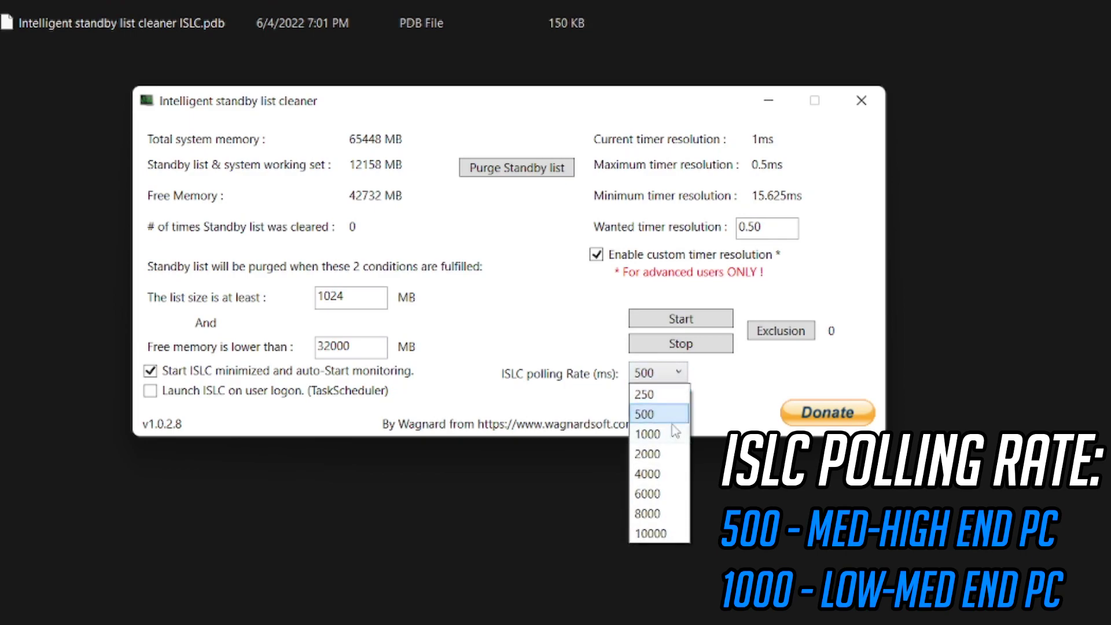
pyautogui.click(669, 434)
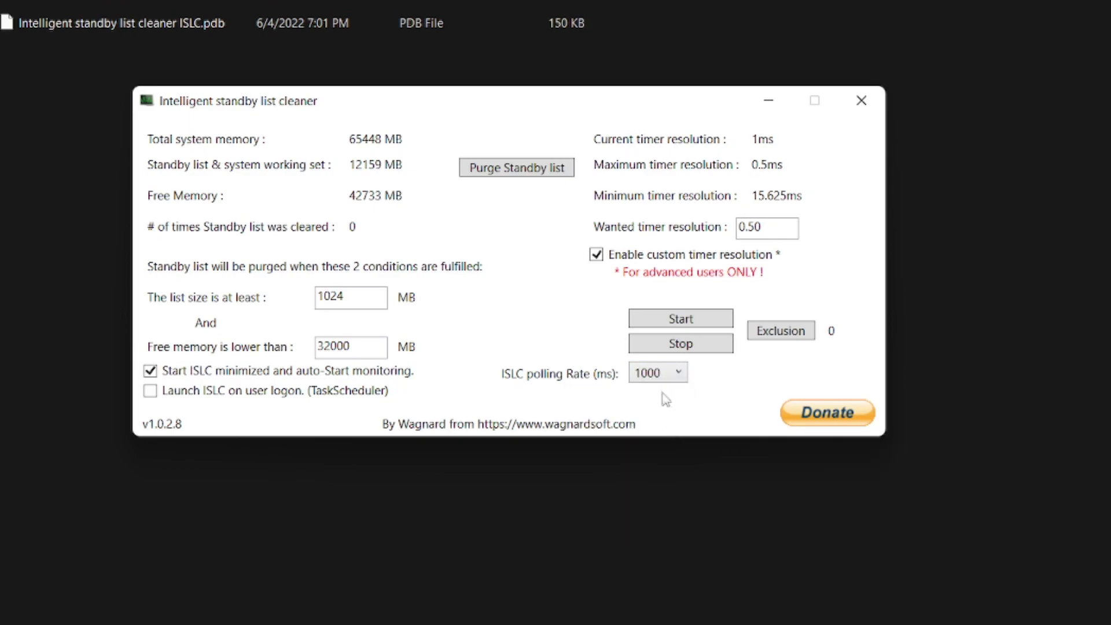
pyautogui.click(655, 379)
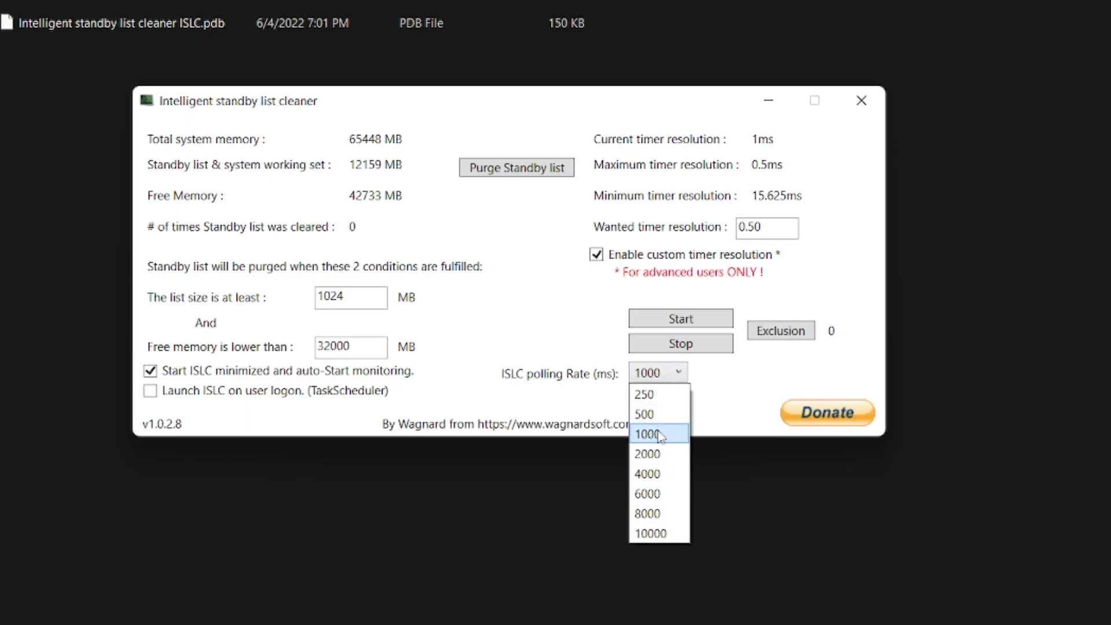
pyautogui.click(660, 437)
# Start the standby list monitoring and close the Intelligent standby list cleaner window.
pyautogui.click(685, 323)
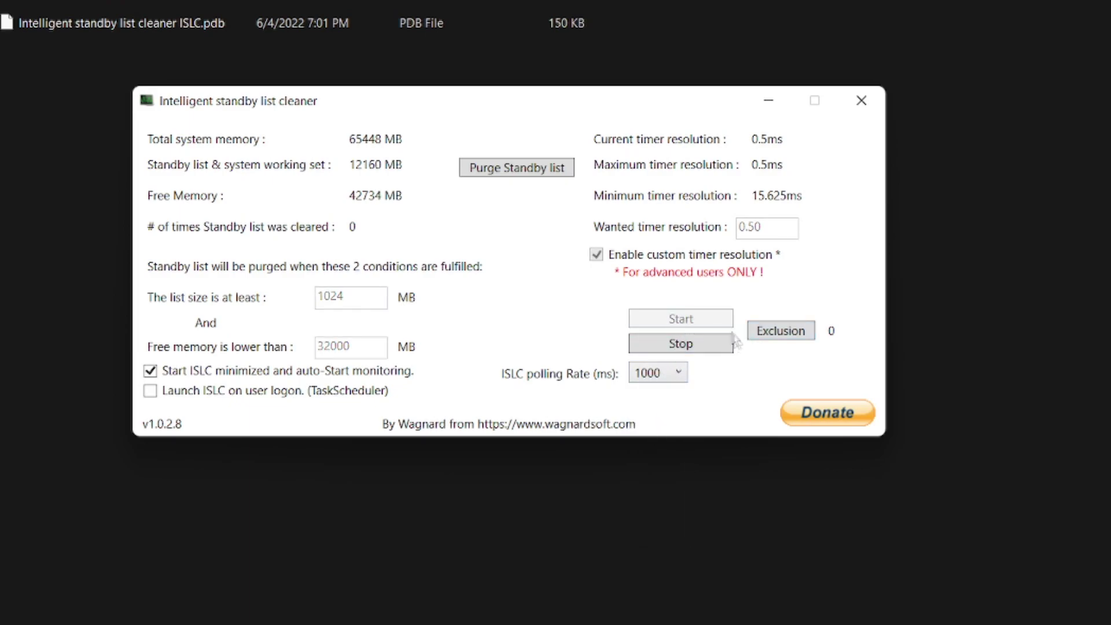
pyautogui.click(854, 105)
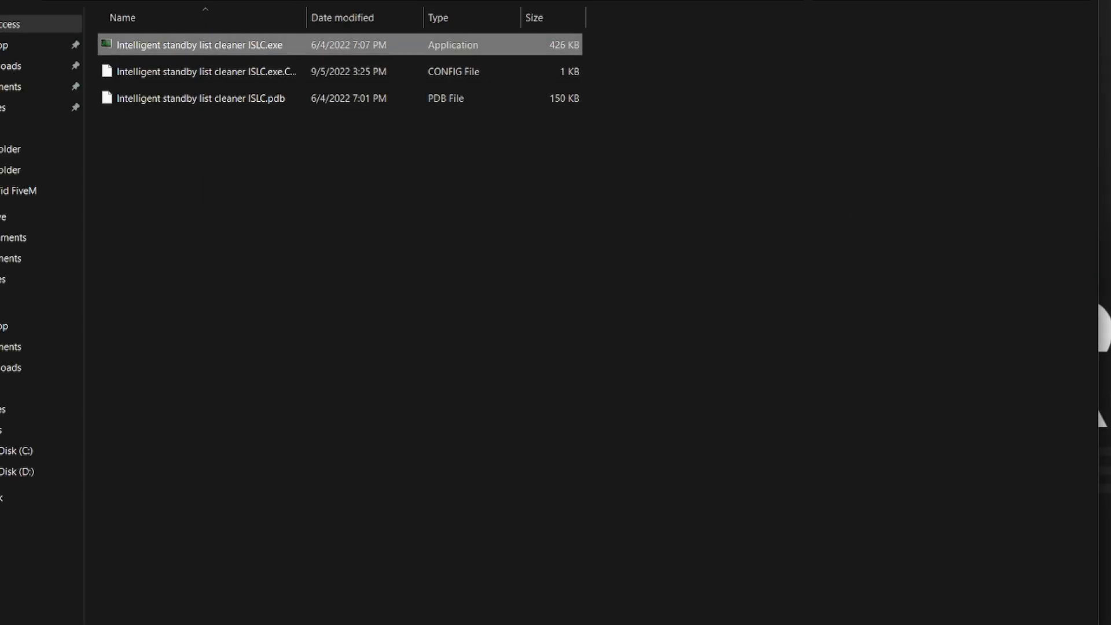
pyautogui.click(623, 350)
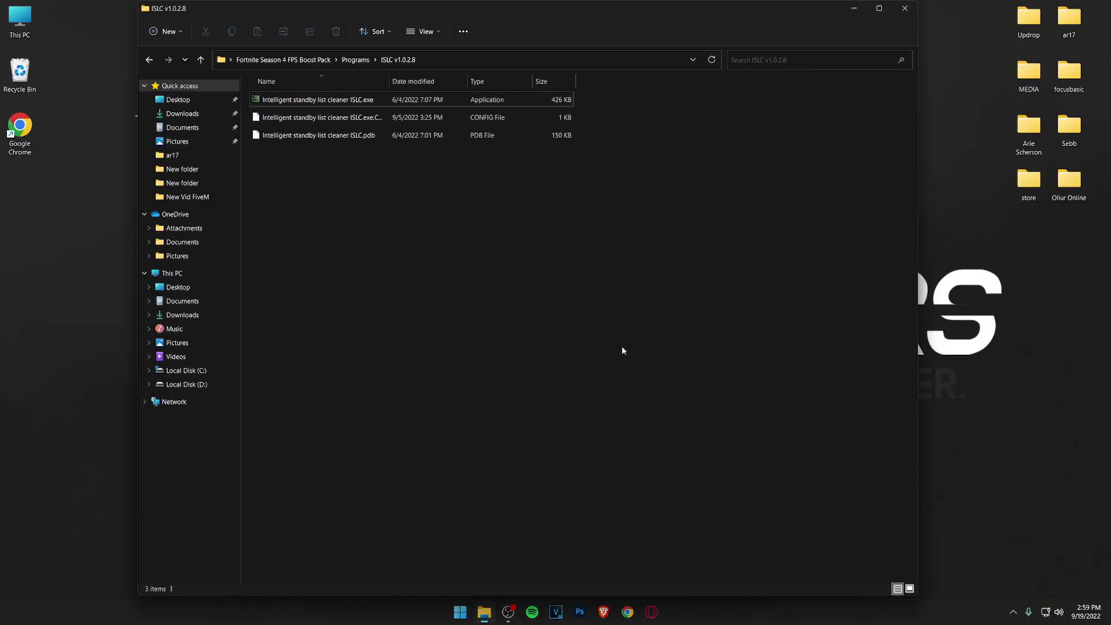
# Return to the Programs folder, open MemReduct 3.4 and run memreduct-3.4-setup.exe.
pyautogui.click(149, 59)
pyautogui.doubleClick(273, 117)
pyautogui.click(307, 100)
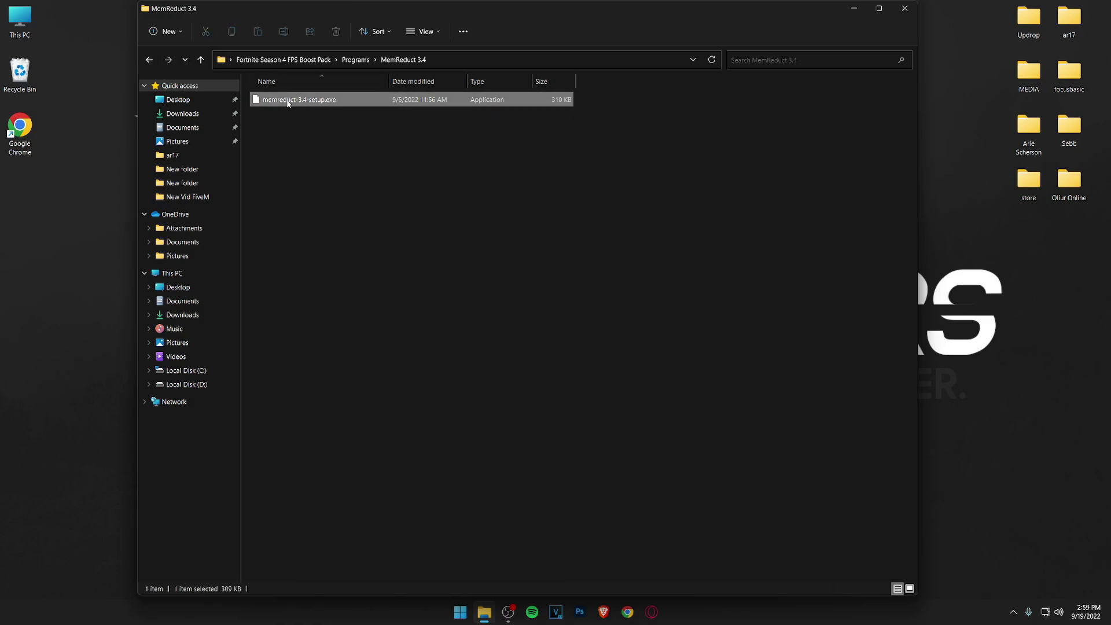
pyautogui.rightClick(346, 104)
pyautogui.click(370, 159)
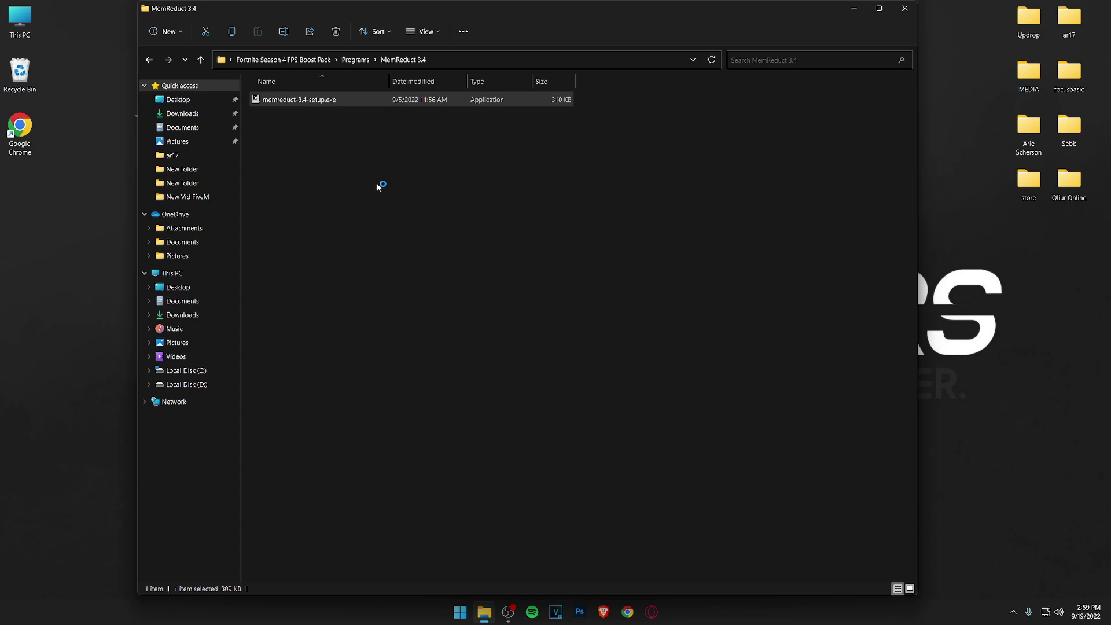
# Accept the license agreement, install Mem Reduct with the preselected components and finish the setup.
pyautogui.click(617, 392)
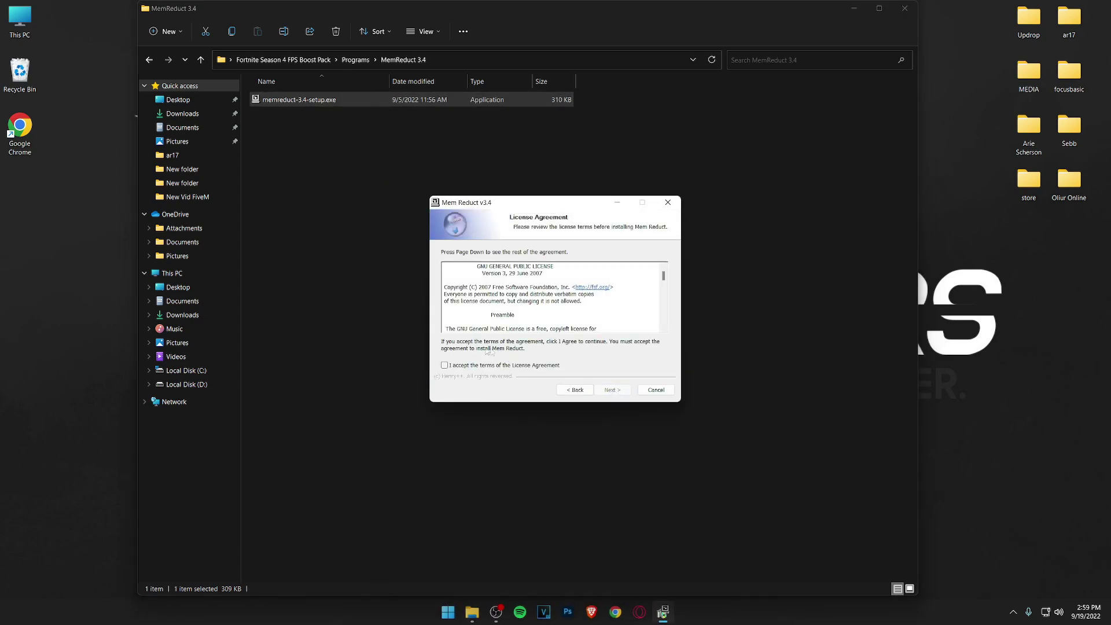
pyautogui.click(612, 389)
pyautogui.click(611, 389)
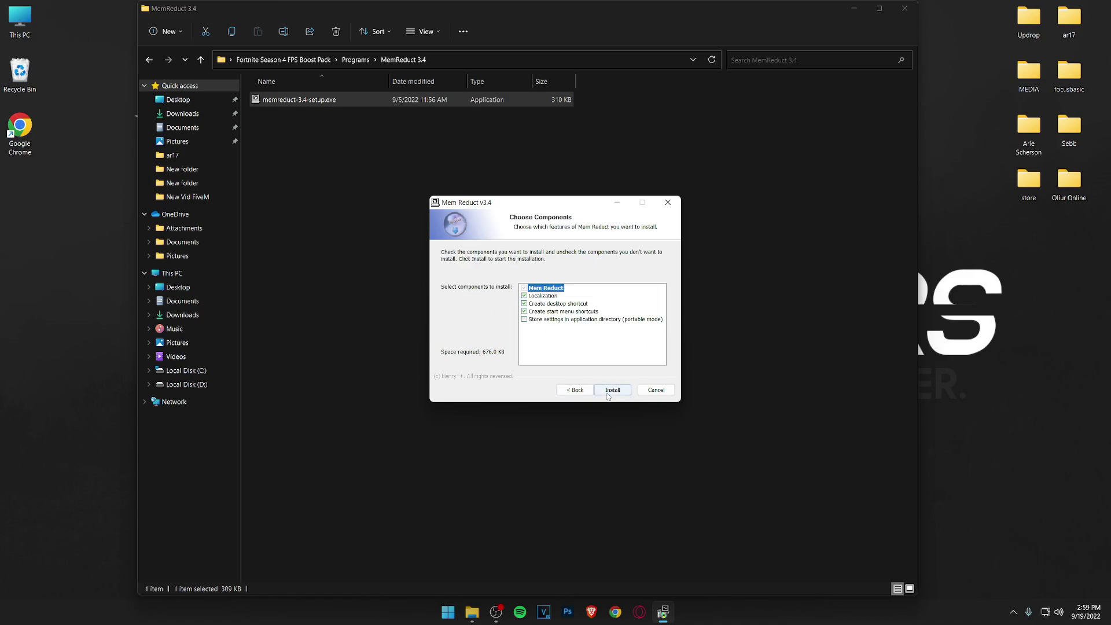
pyautogui.click(612, 389)
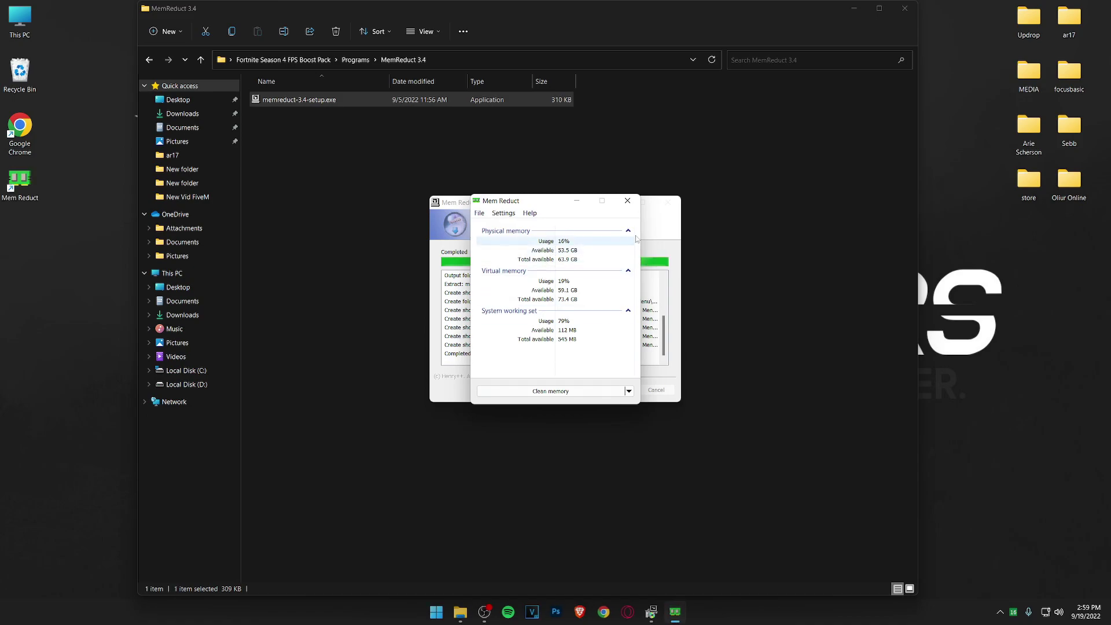
pyautogui.click(663, 214)
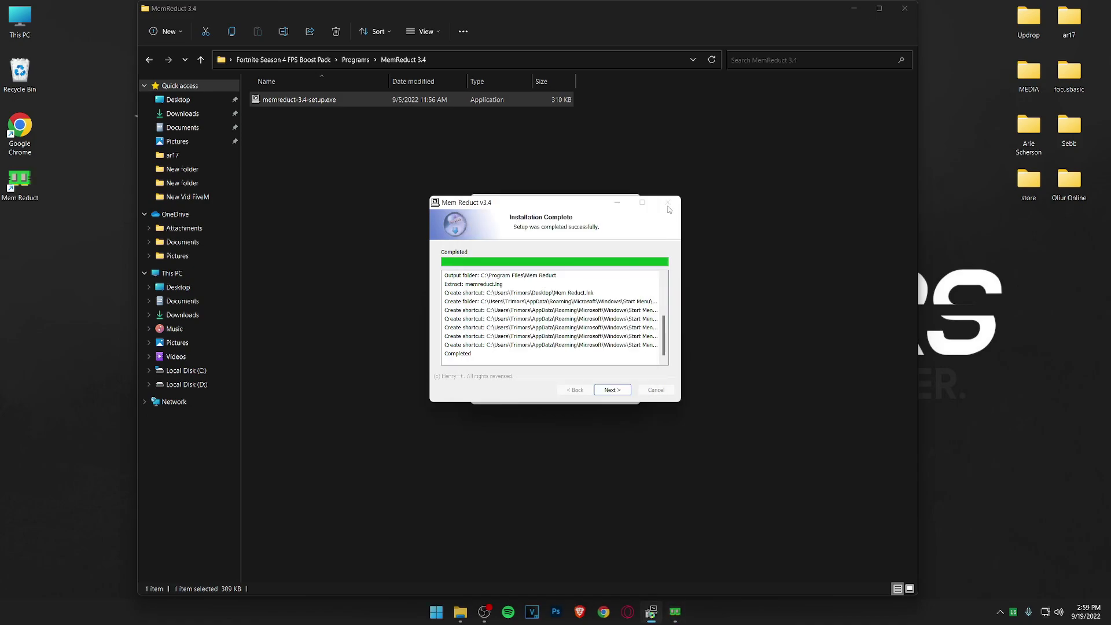
pyautogui.click(613, 390)
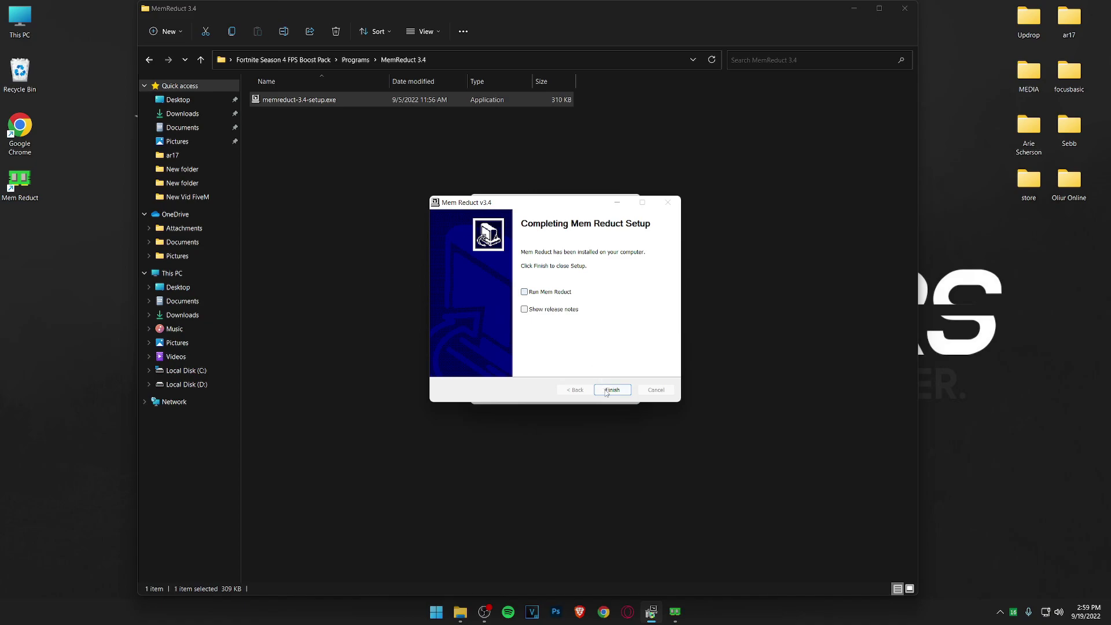
pyautogui.click(606, 391)
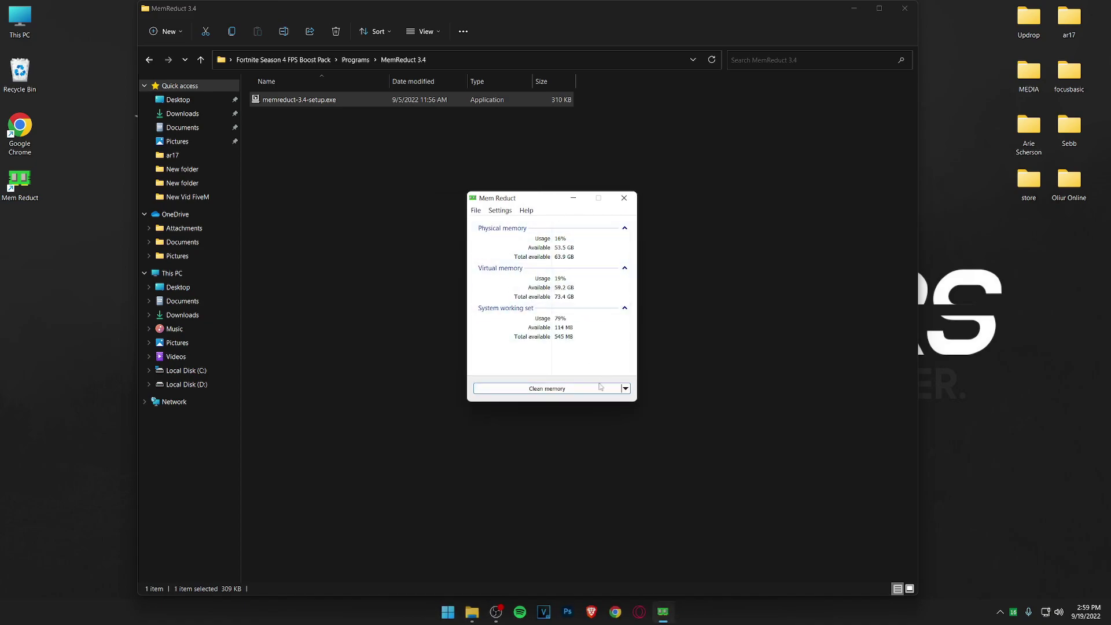
# Review Mem Reduct's memory cleaning and general startup settings, then close the settings.
pyautogui.click(490, 214)
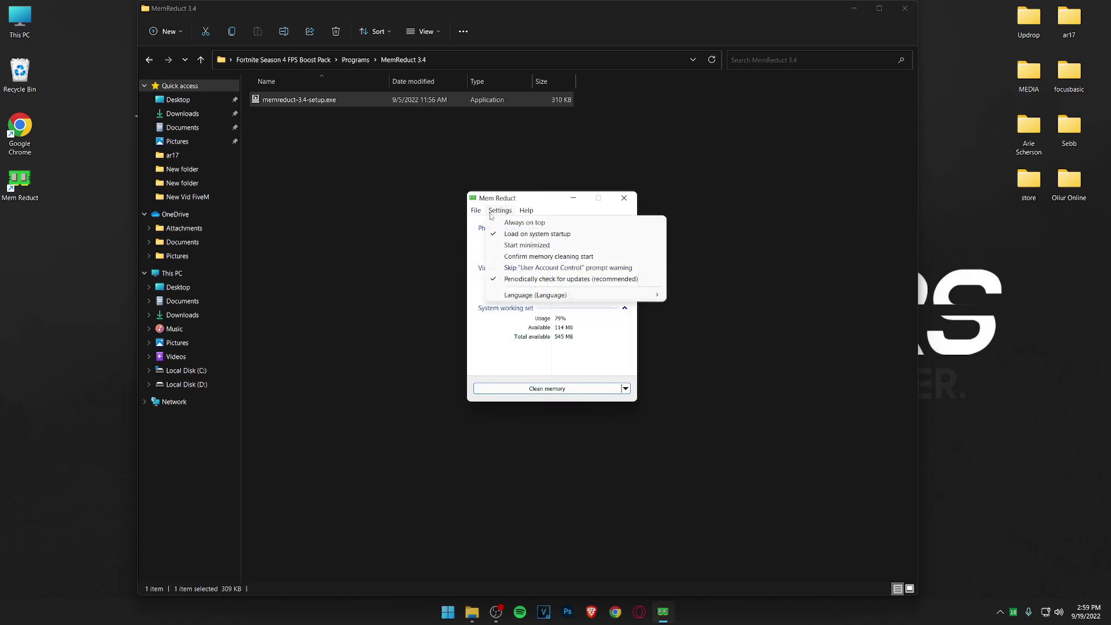
pyautogui.click(499, 225)
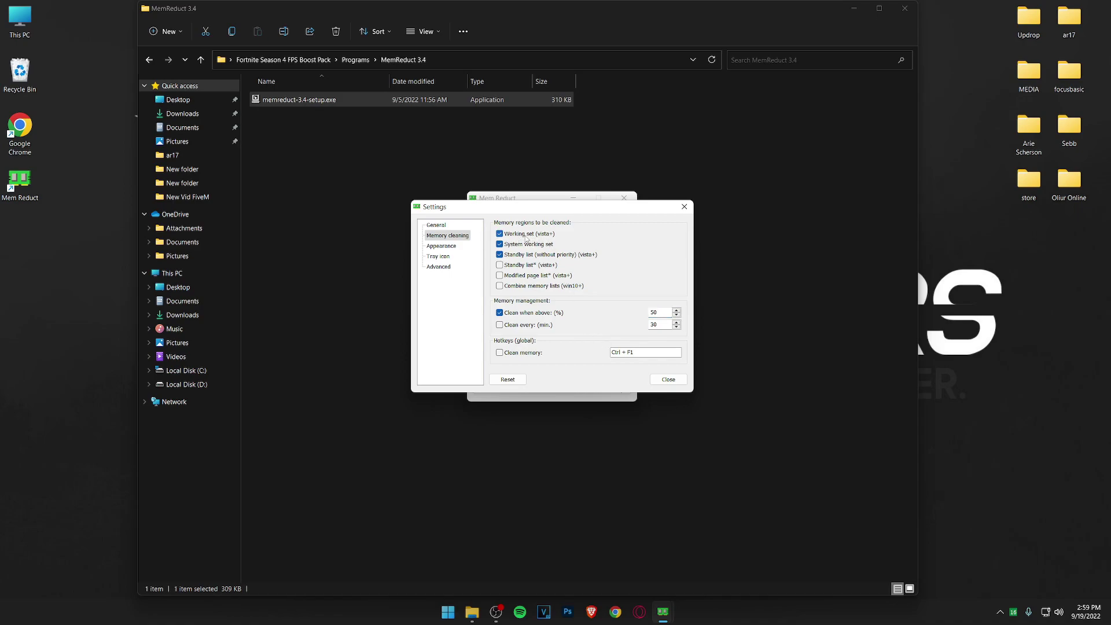
pyautogui.press('Up')
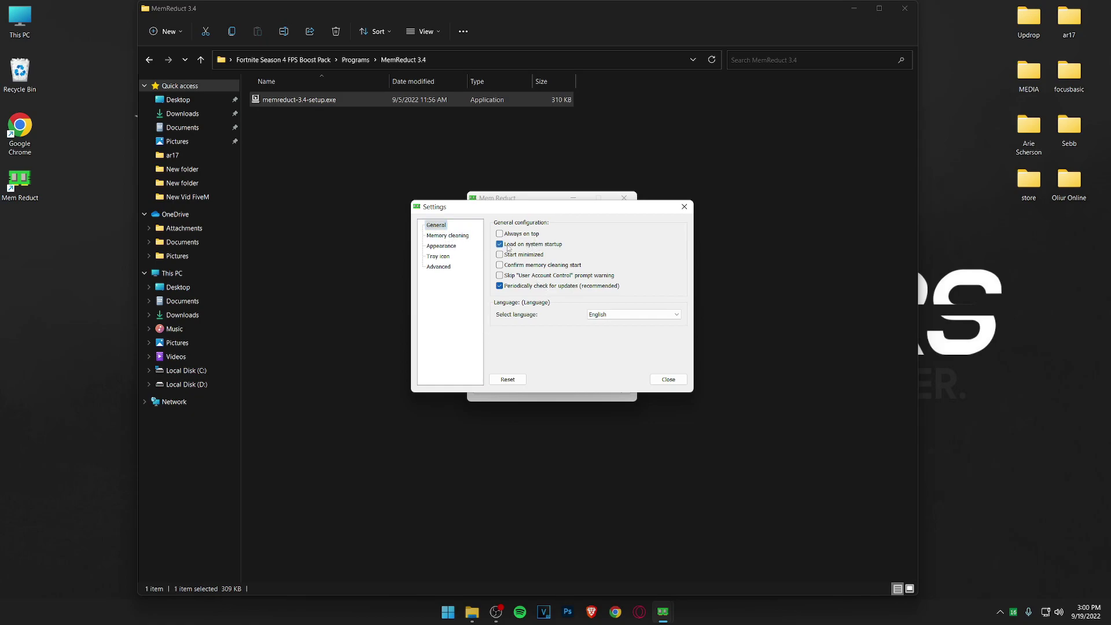
pyautogui.click(669, 380)
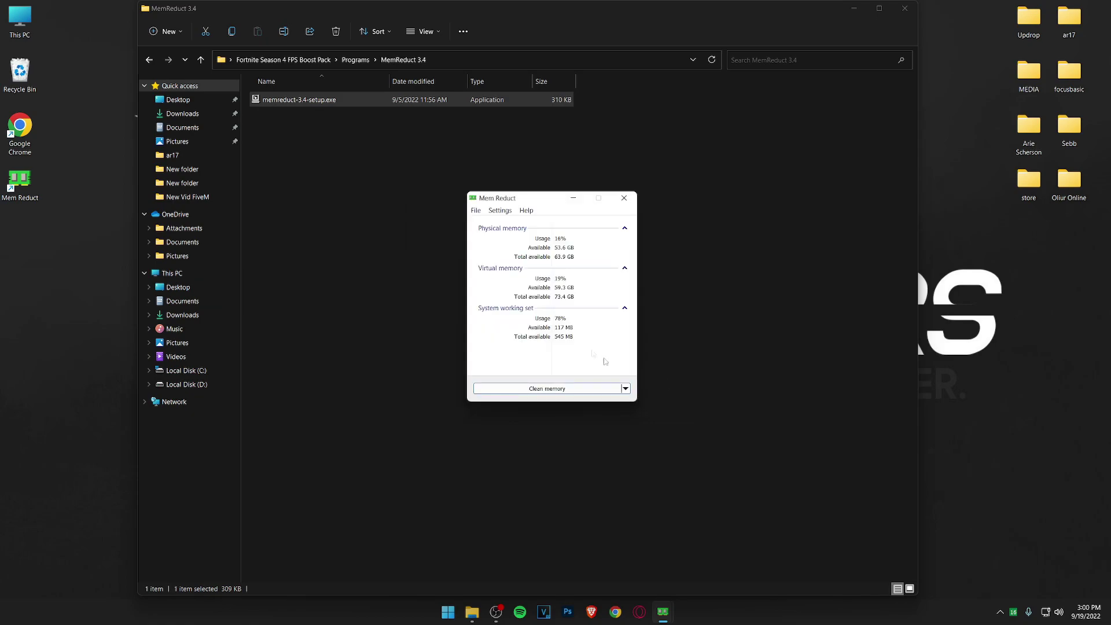
# Clean the memory with Mem Reduct and close its window.
pyautogui.click(628, 391)
pyautogui.click(553, 394)
pyautogui.click(553, 393)
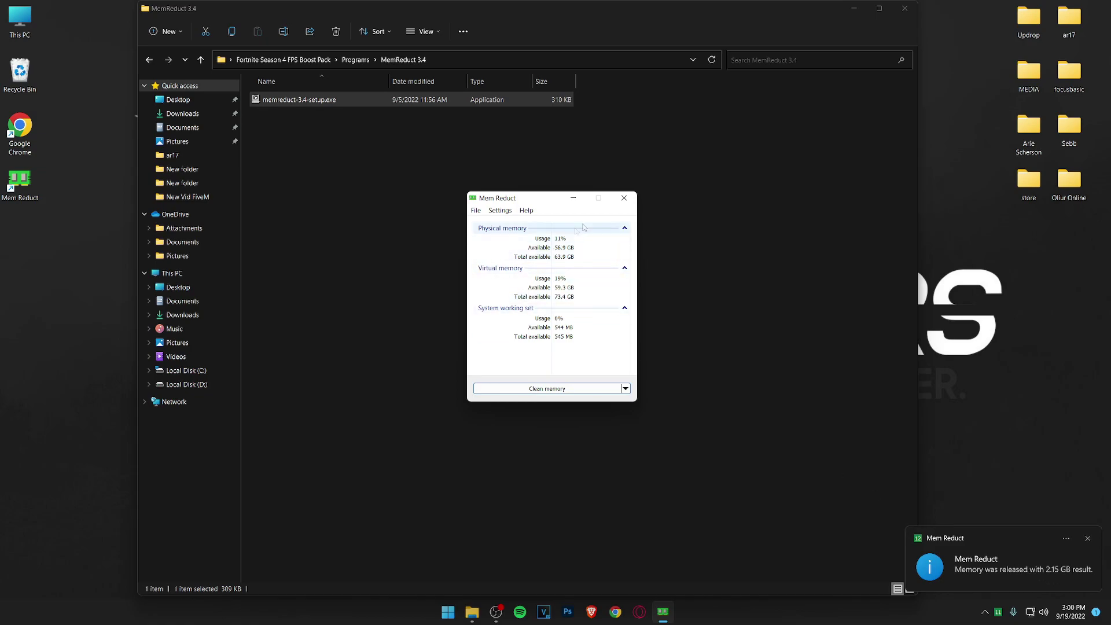
pyautogui.click(617, 200)
# Open the Quick CPU Setup 64bit folder inside Programs > QuickCPU and run QuickCpuSetup-4.4.1.0-x64.msi.
pyautogui.click(149, 60)
pyautogui.doubleClick(318, 135)
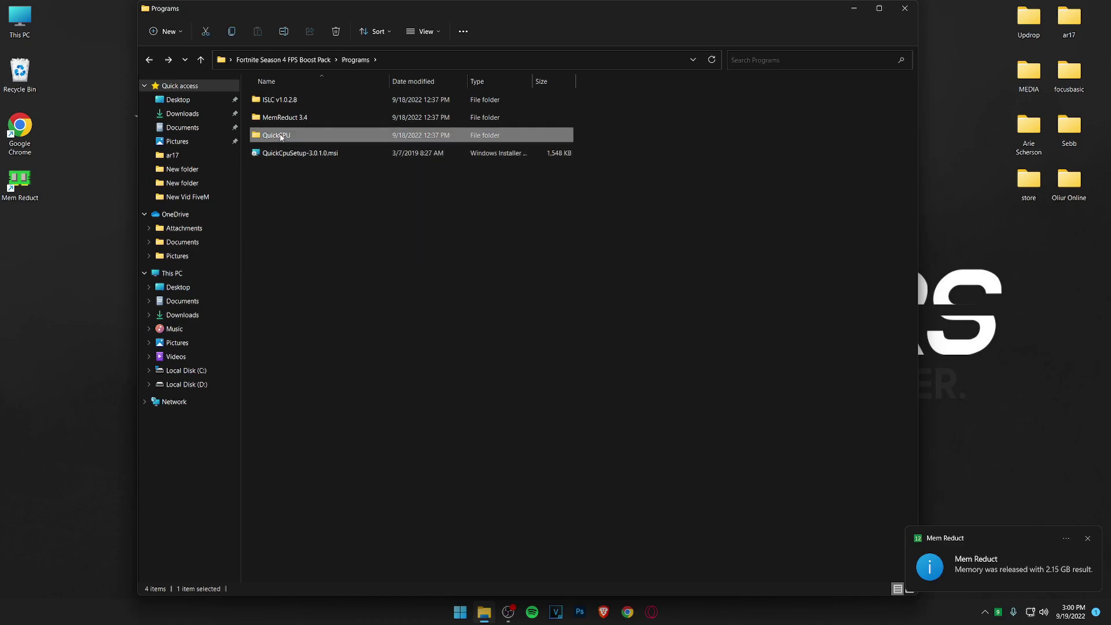
pyautogui.moveTo(329, 147)
pyautogui.mouseDown()
pyautogui.moveTo(311, 97)
pyautogui.moveTo(330, 142)
pyautogui.mouseUp()
pyautogui.click(325, 102)
pyautogui.click(331, 118)
pyautogui.doubleClick(299, 125)
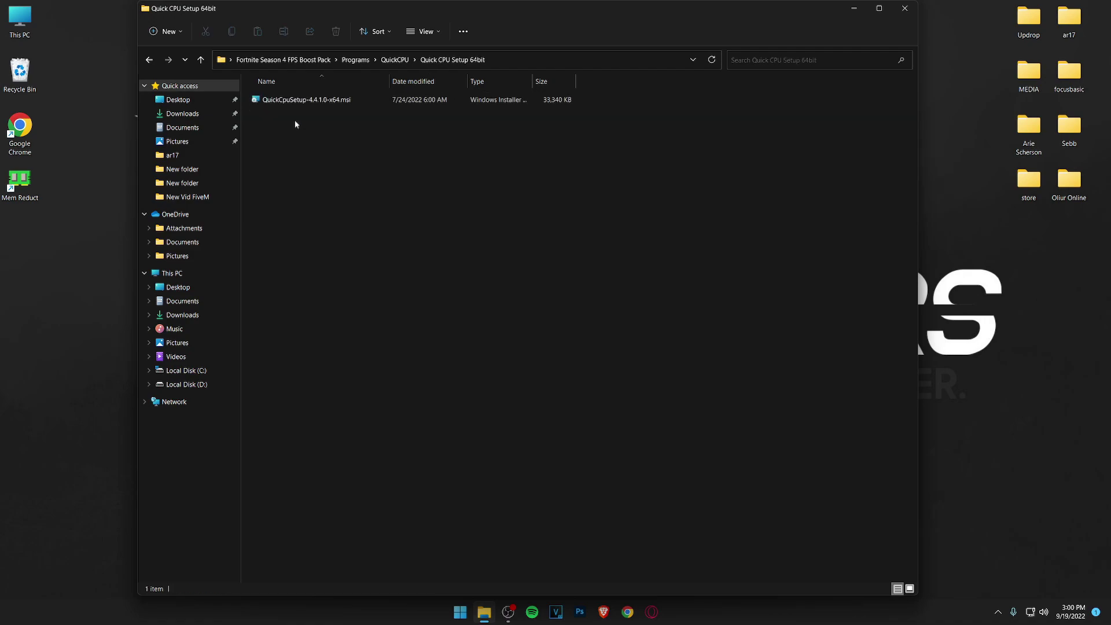
pyautogui.rightClick(276, 104)
pyautogui.click(332, 139)
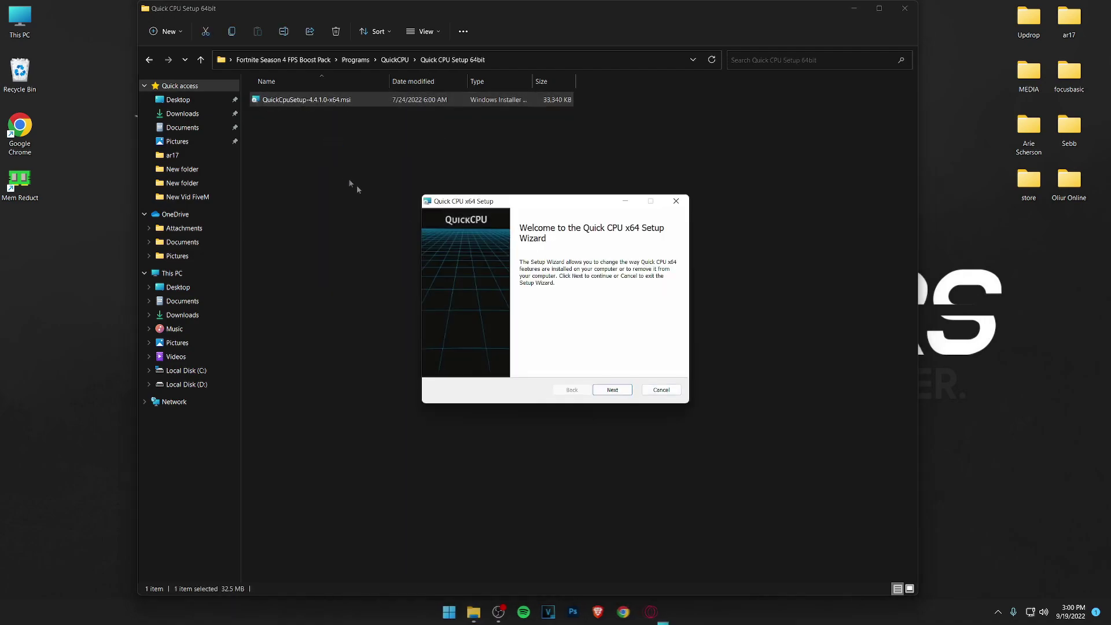
# Repair the existing Quick CPU x64 installation and launch QuickCPU from the desktop.
pyautogui.click(617, 391)
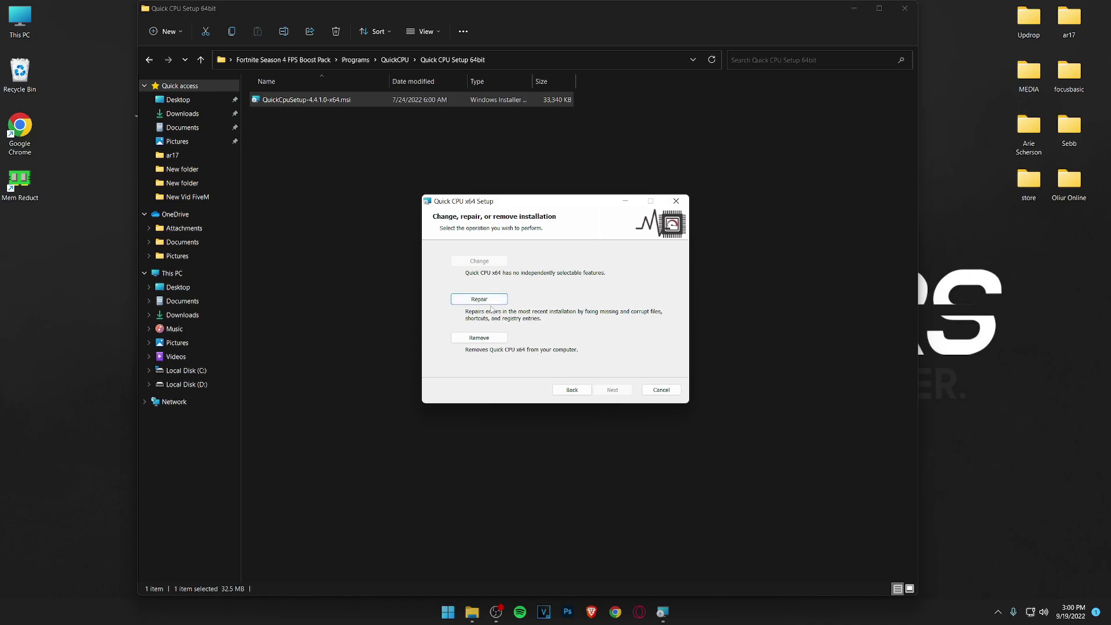
pyautogui.click(492, 302)
pyautogui.click(611, 390)
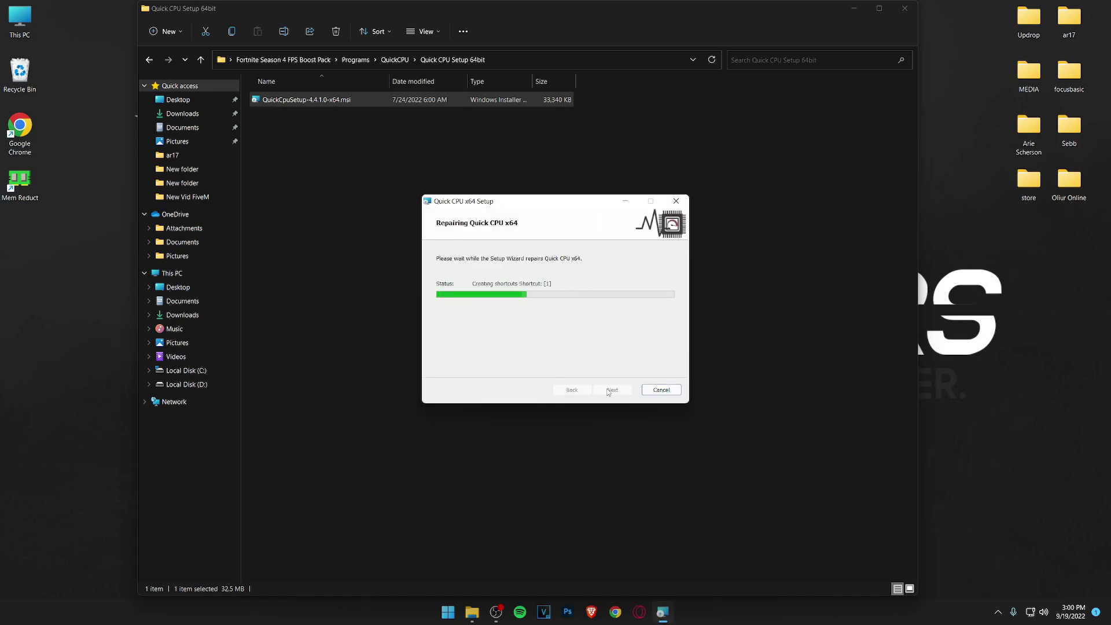
pyautogui.click(612, 390)
pyautogui.doubleClick(20, 239)
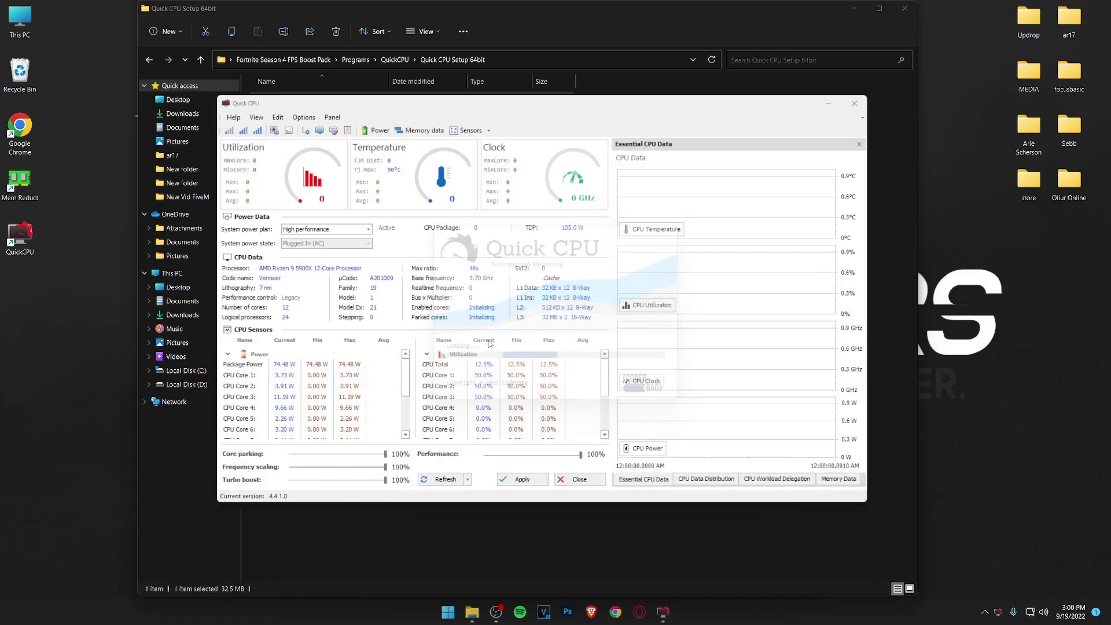
# Select the Ultimate Performance power plan in Quick CPU, keep the core parking, frequency, turbo and performance sliders at 100%, and apply.
pyautogui.click(347, 230)
pyautogui.click(327, 240)
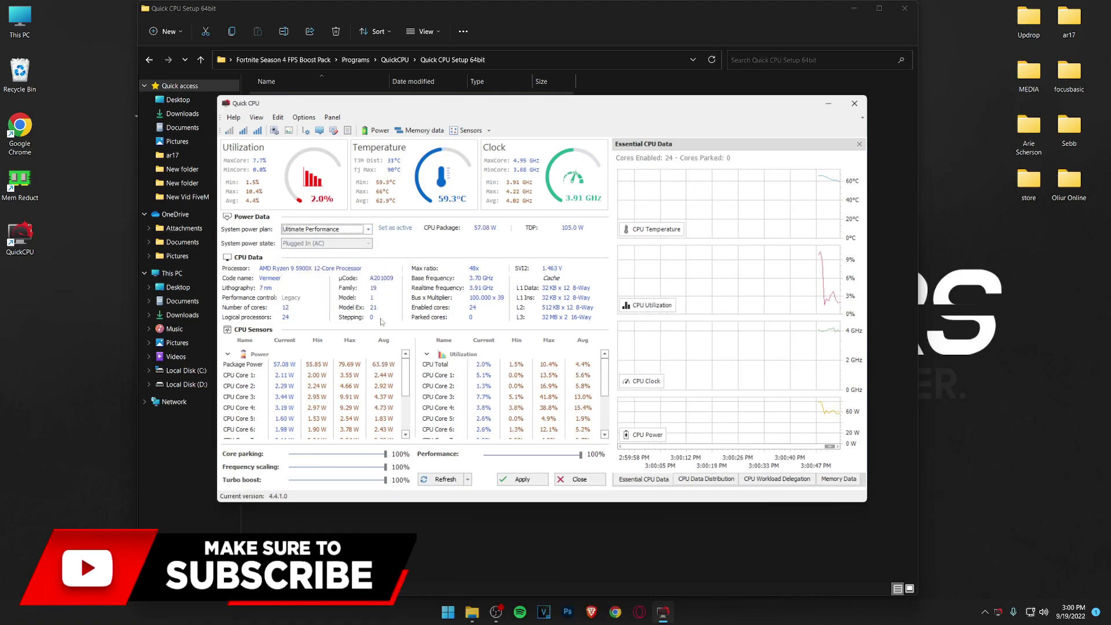
pyautogui.scroll(-2, 371, 367)
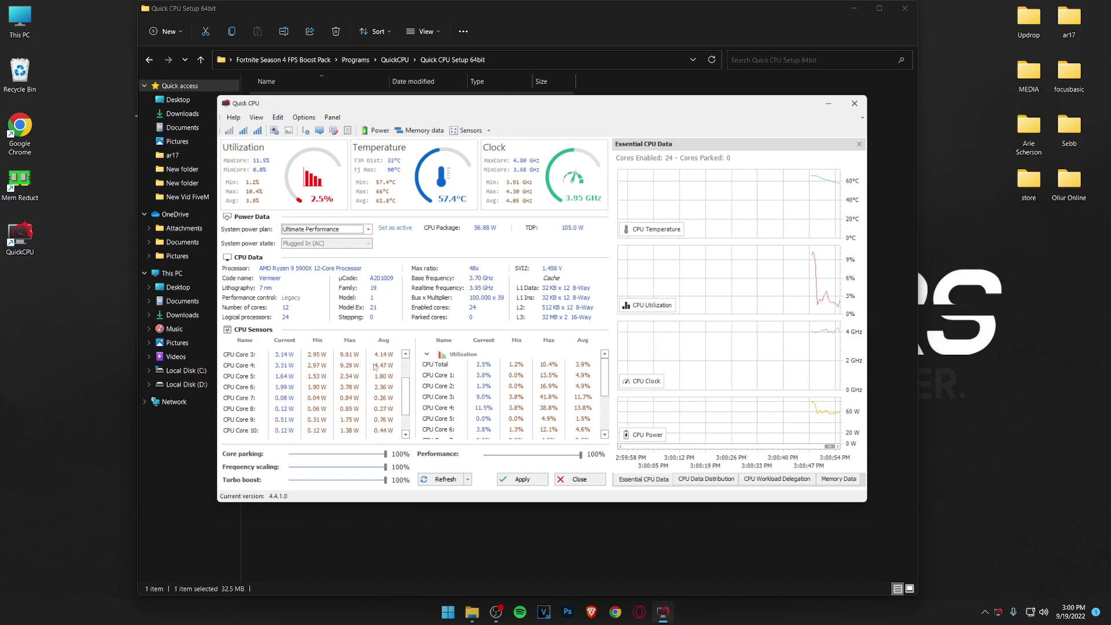
pyautogui.scroll(3, 402, 391)
pyautogui.moveTo(385, 454)
pyautogui.mouseDown()
pyautogui.moveTo(356, 457)
pyautogui.moveTo(385, 454)
pyautogui.mouseUp()
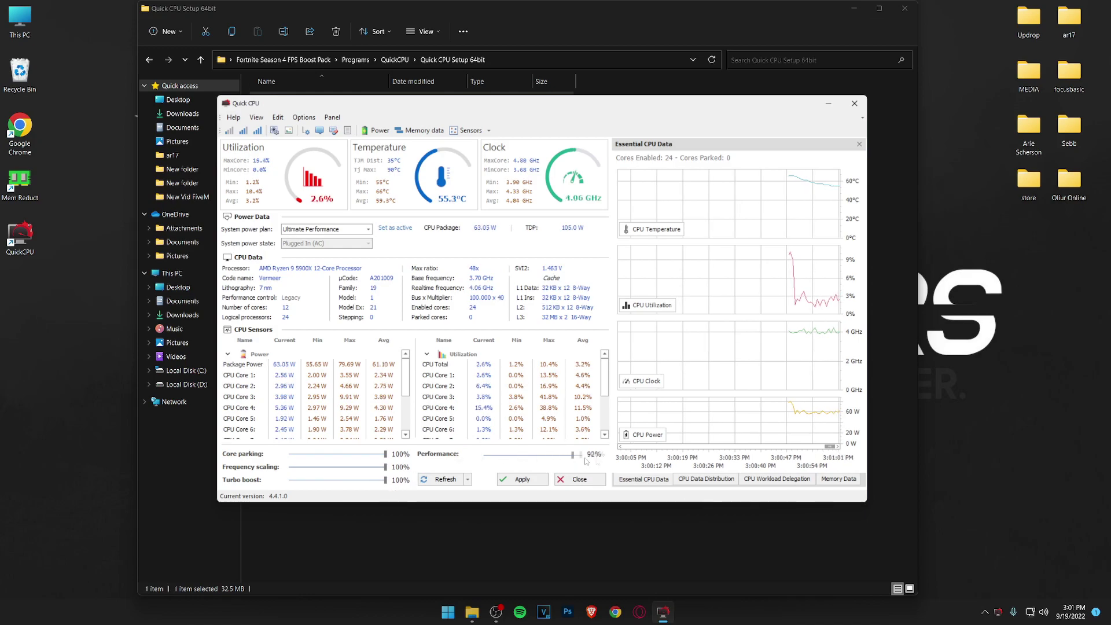
pyautogui.click(523, 480)
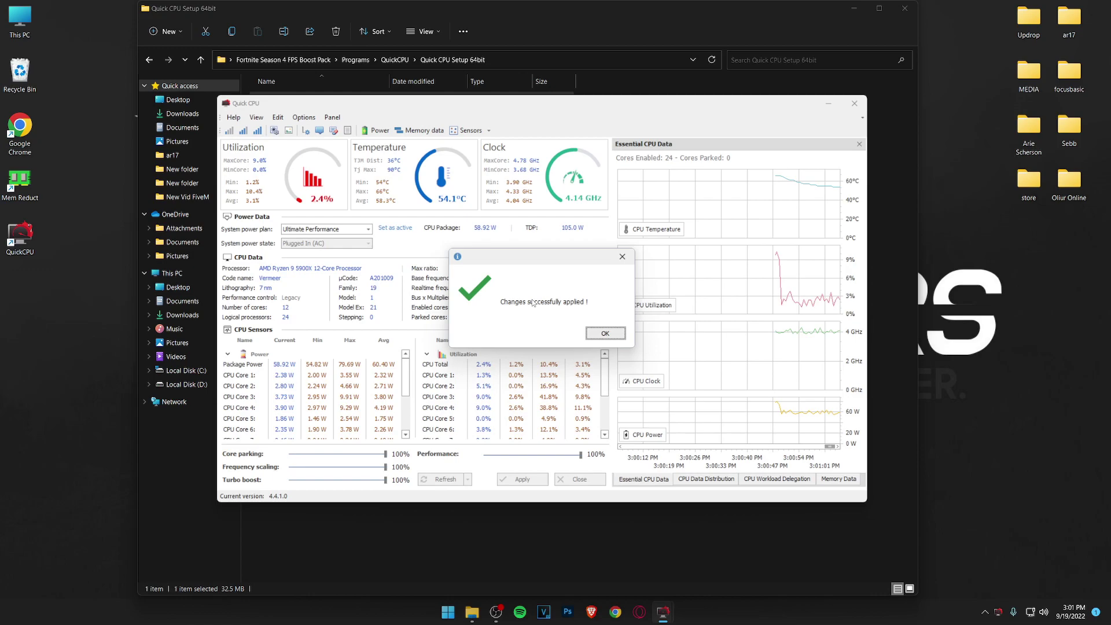
pyautogui.click(606, 334)
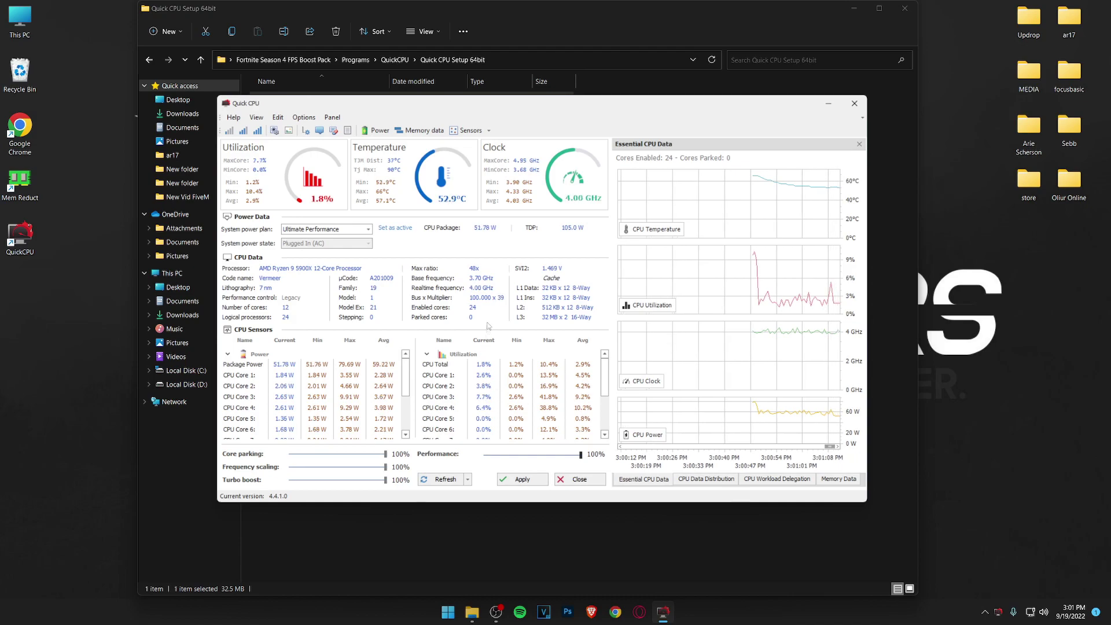
# Close Quick CPU, return to the Fortnite Season 4 FPS Boost Pack folder and open Command-Power Plan.txt.
pyautogui.click(855, 103)
pyautogui.click(408, 178)
pyautogui.click(144, 63)
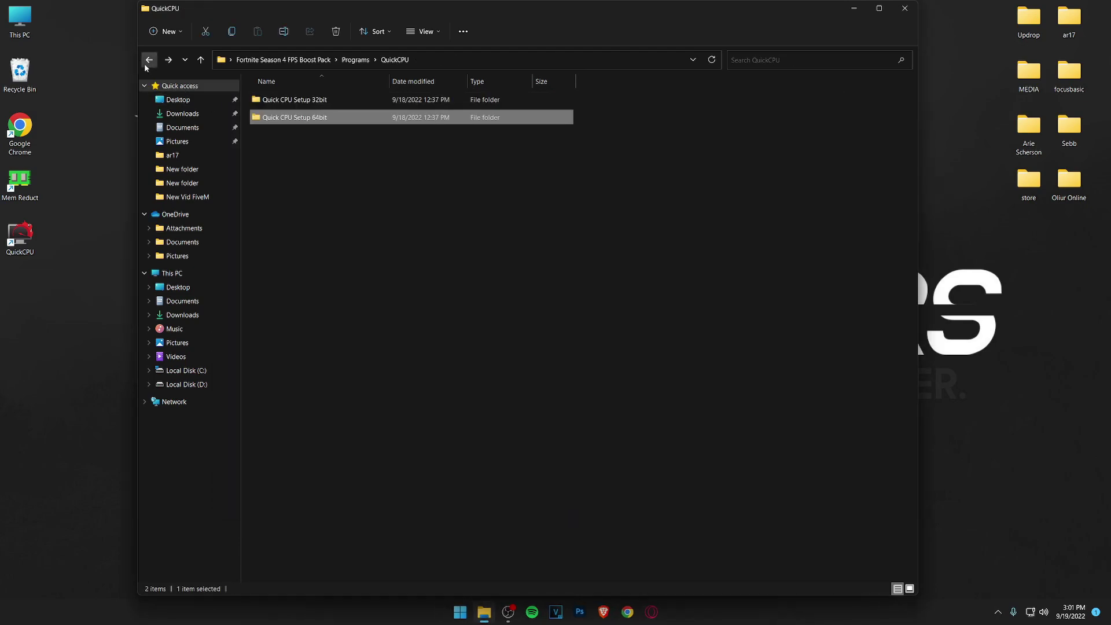
pyautogui.click(145, 63)
pyautogui.click(144, 64)
pyautogui.doubleClick(299, 153)
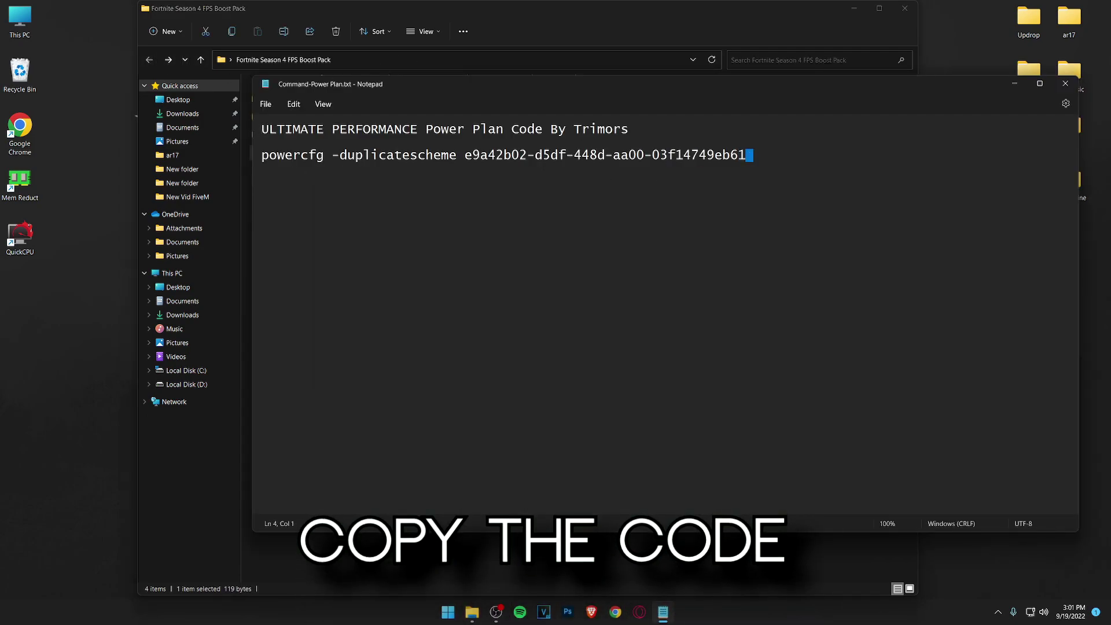
# Copy the powercfg -duplicatescheme command line from the text file and close the file.
pyautogui.moveTo(746, 155); pyautogui.dragTo(263, 156)
pyautogui.rightClick(268, 160)
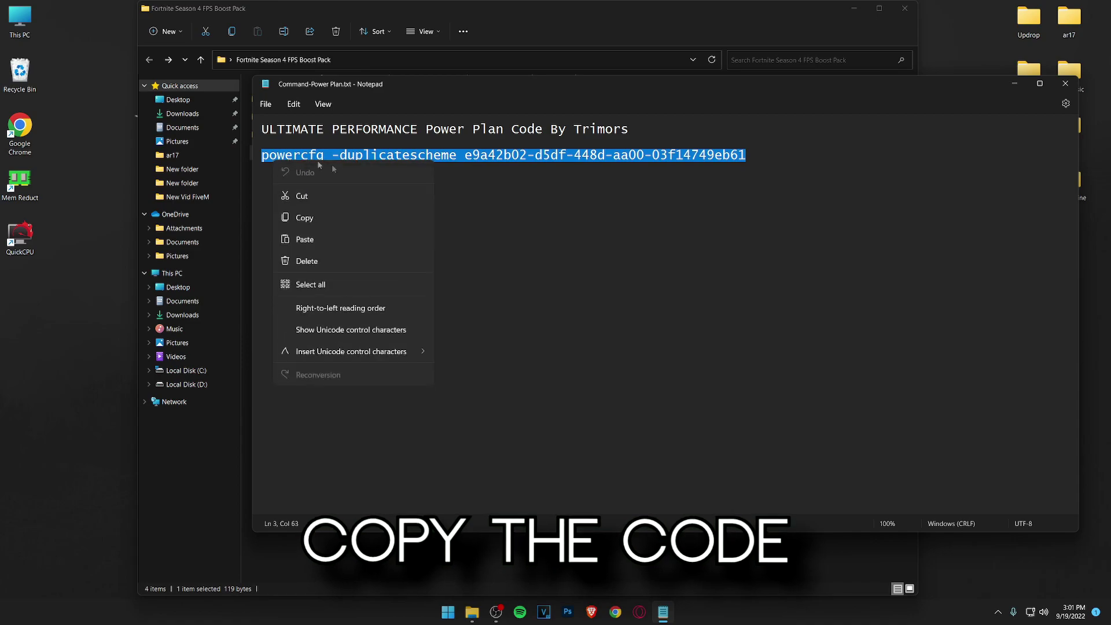
pyautogui.click(328, 218)
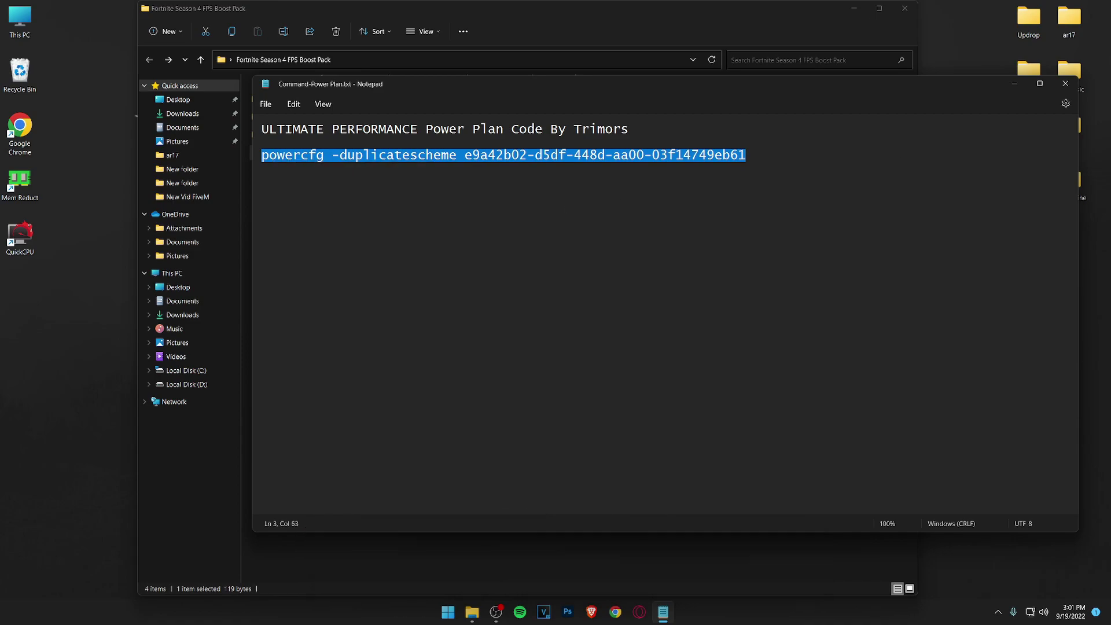
pyautogui.click(1066, 84)
# Open Command Prompt as administrator and run the copied command powercfg -duplicatescheme e9a42b02-d5df-448d-aa00-03f14749eb61.
pyautogui.click(612, 266)
pyautogui.write('cmd')
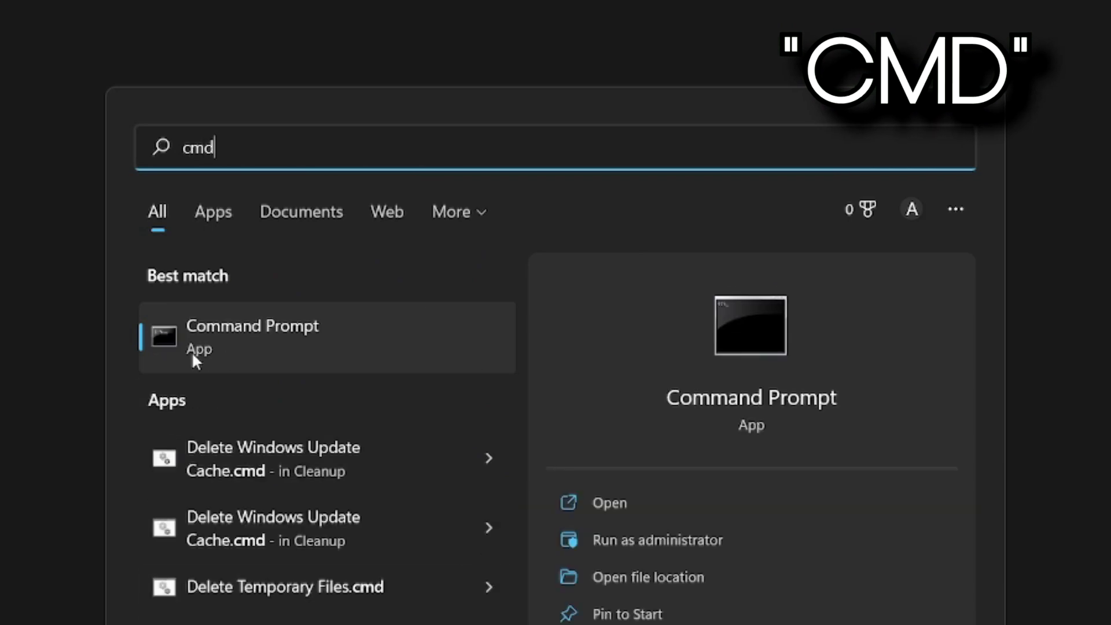
pyautogui.rightClick(264, 334)
pyautogui.click(369, 364)
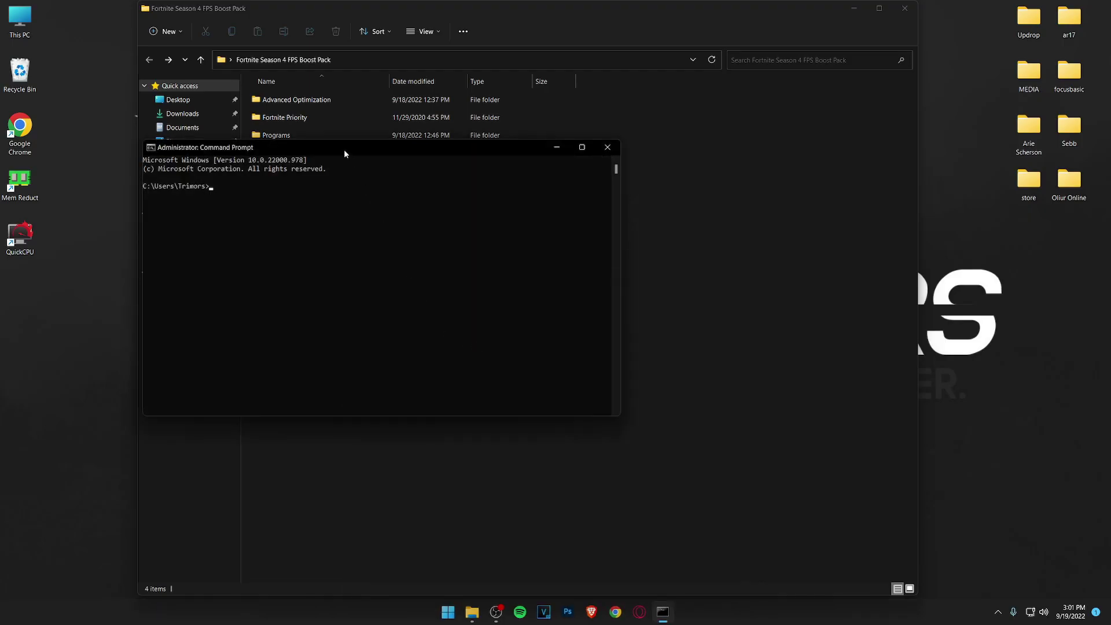
pyautogui.moveTo(345, 150); pyautogui.dragTo(490, 165)
pyautogui.hotkey('ctrl', 'v')
pyautogui.press('Return')
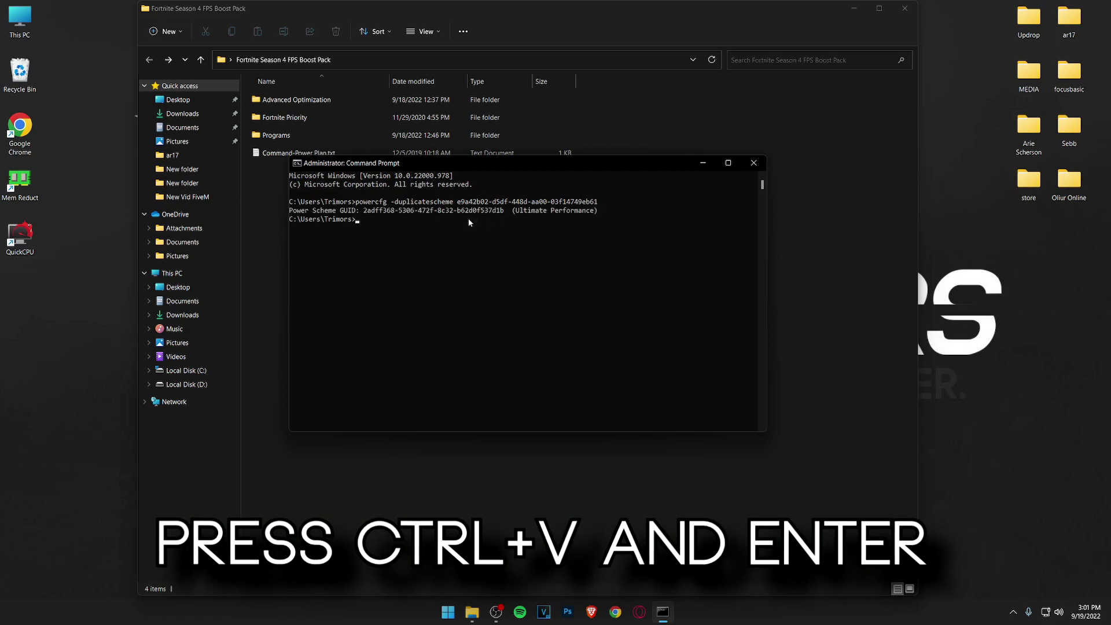
pyautogui.moveTo(513, 211); pyautogui.dragTo(593, 217)
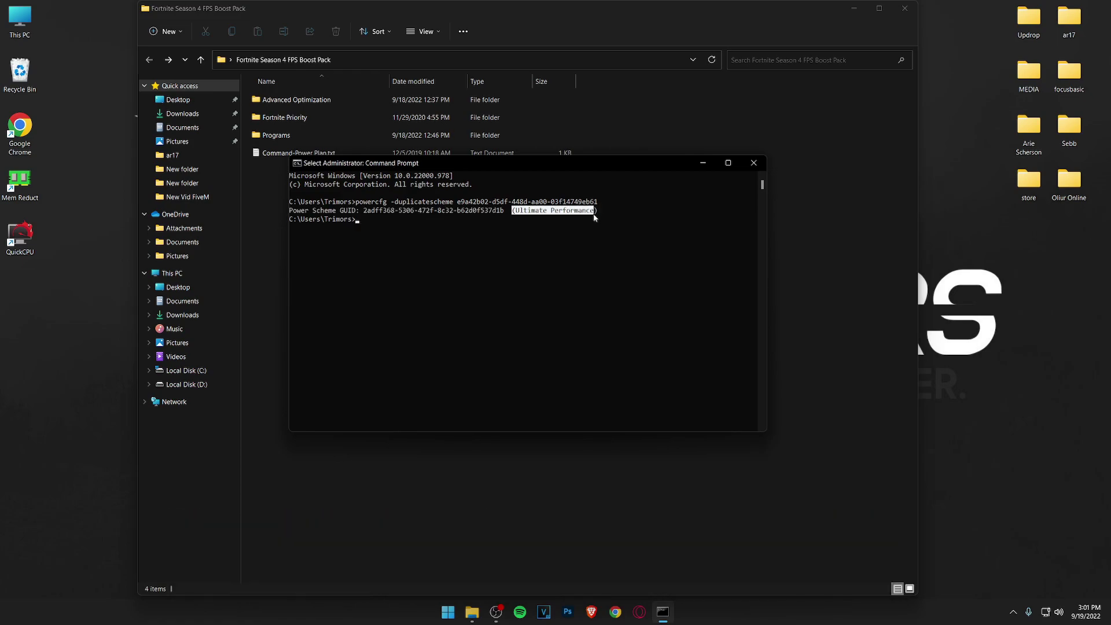
# Search Windows for "power plan", open Choose a power plan and activate the last Ultimate Performance plan among the additional plans.
pyautogui.press('super')
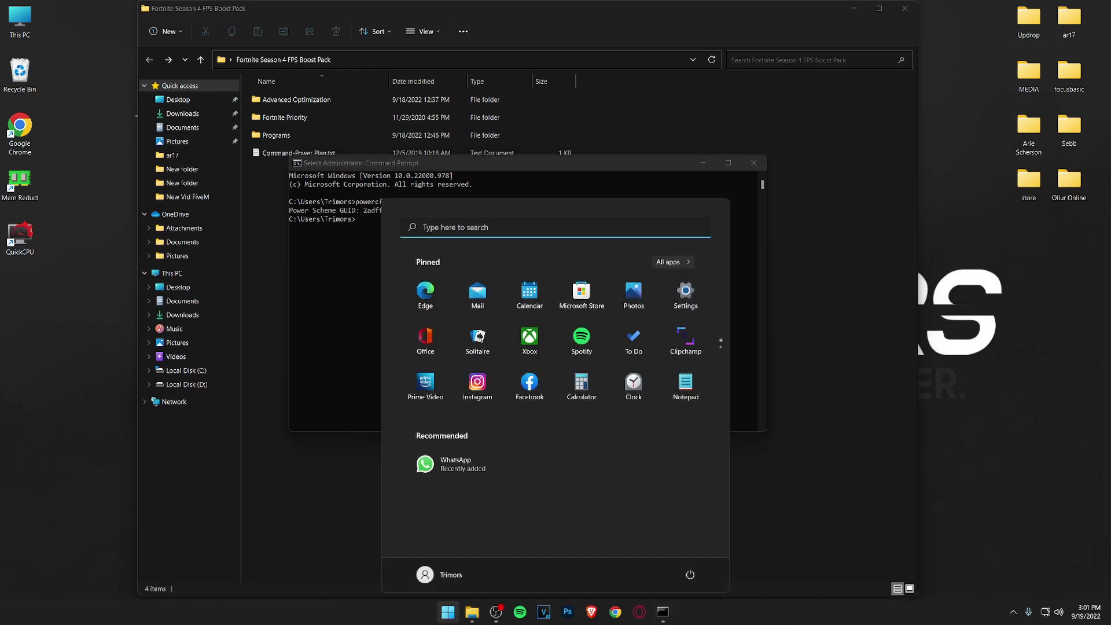
pyautogui.write('power pla')
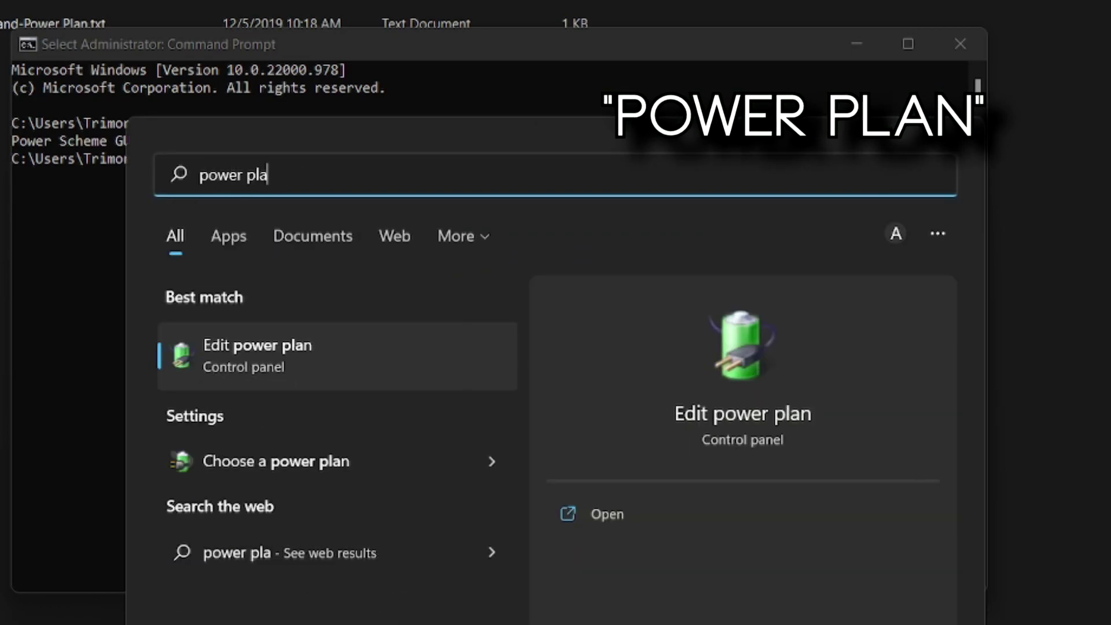
pyautogui.write('n')
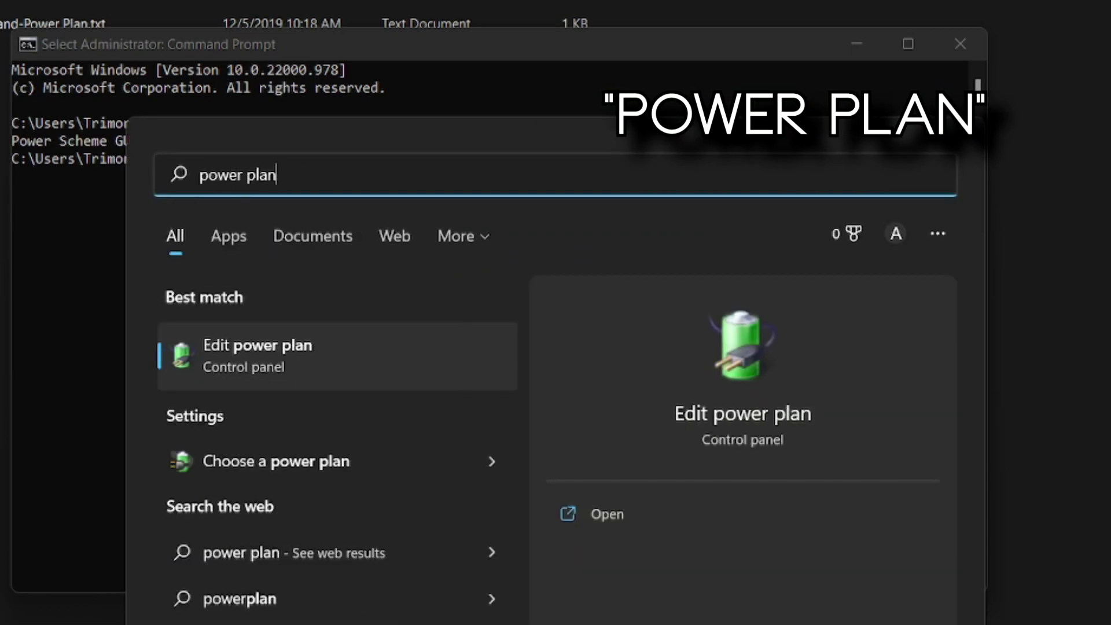
pyautogui.click(325, 464)
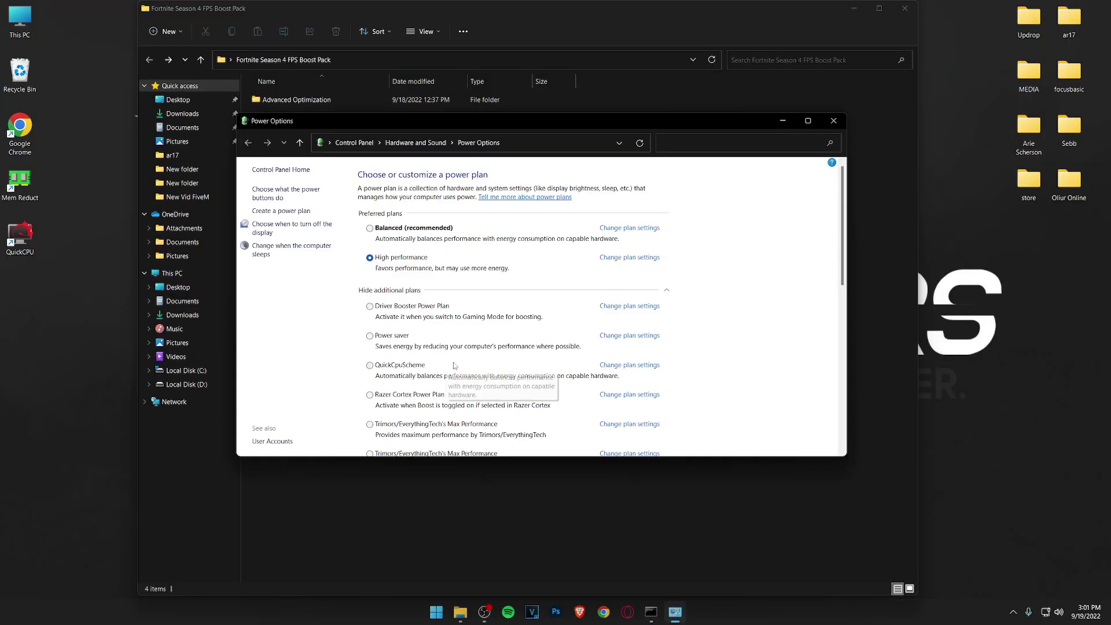
pyautogui.click(666, 294)
pyautogui.click(666, 294)
pyautogui.scroll(-10, 665, 301)
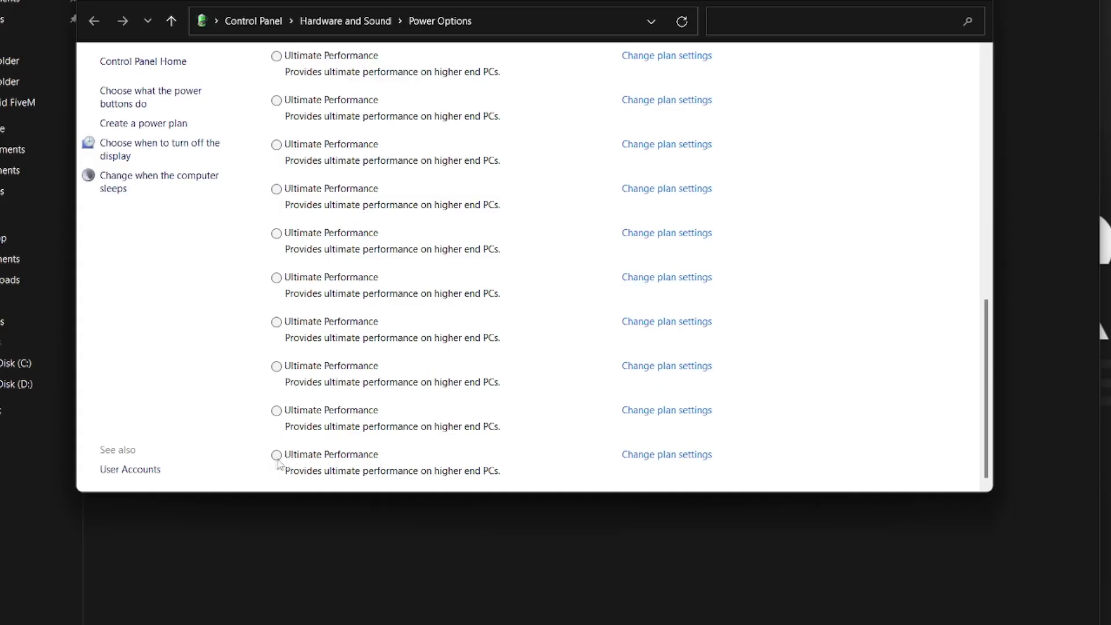
pyautogui.click(370, 432)
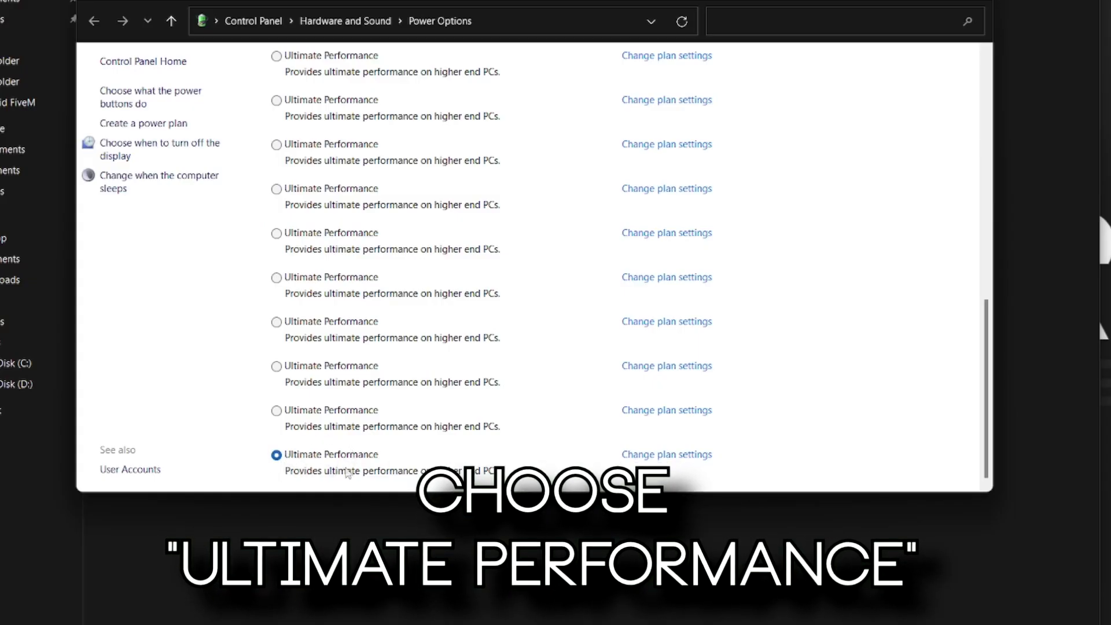
pyautogui.scroll(1, 347, 466)
pyautogui.scroll(-1, 347, 466)
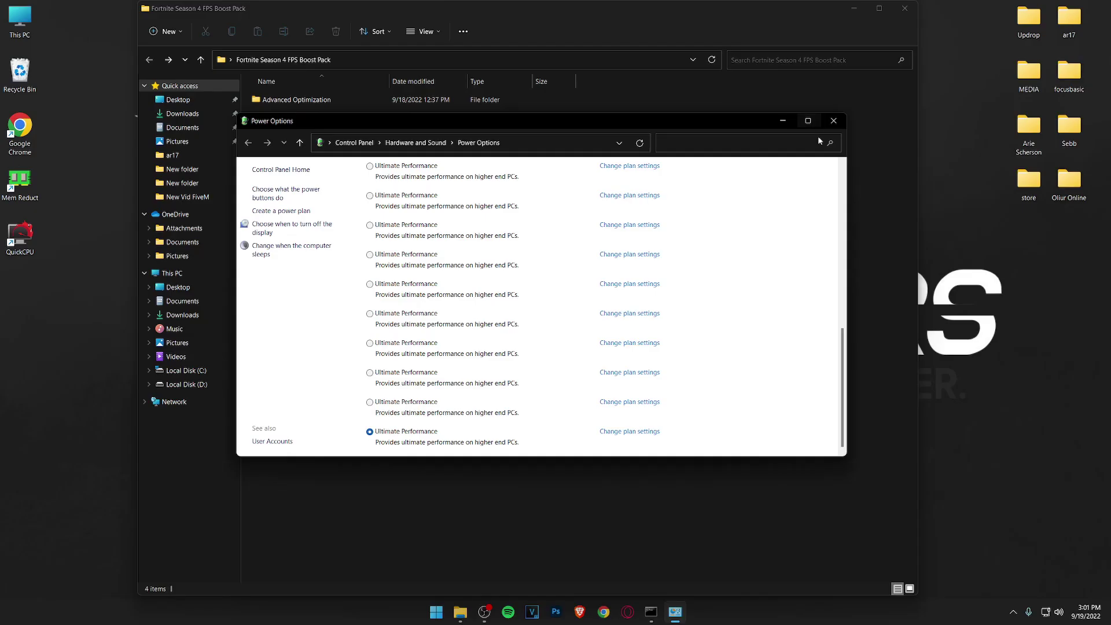
# Close Power Options, Command Prompt and the boost pack folder.
pyautogui.click(976, 0)
pyautogui.click(849, 55)
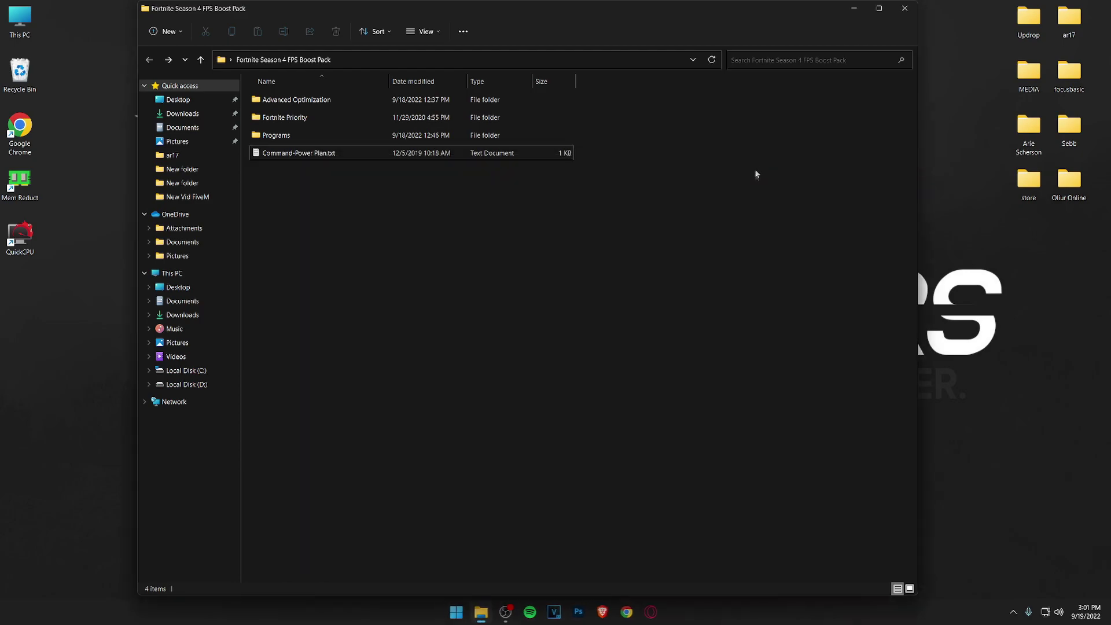
pyautogui.click(905, 8)
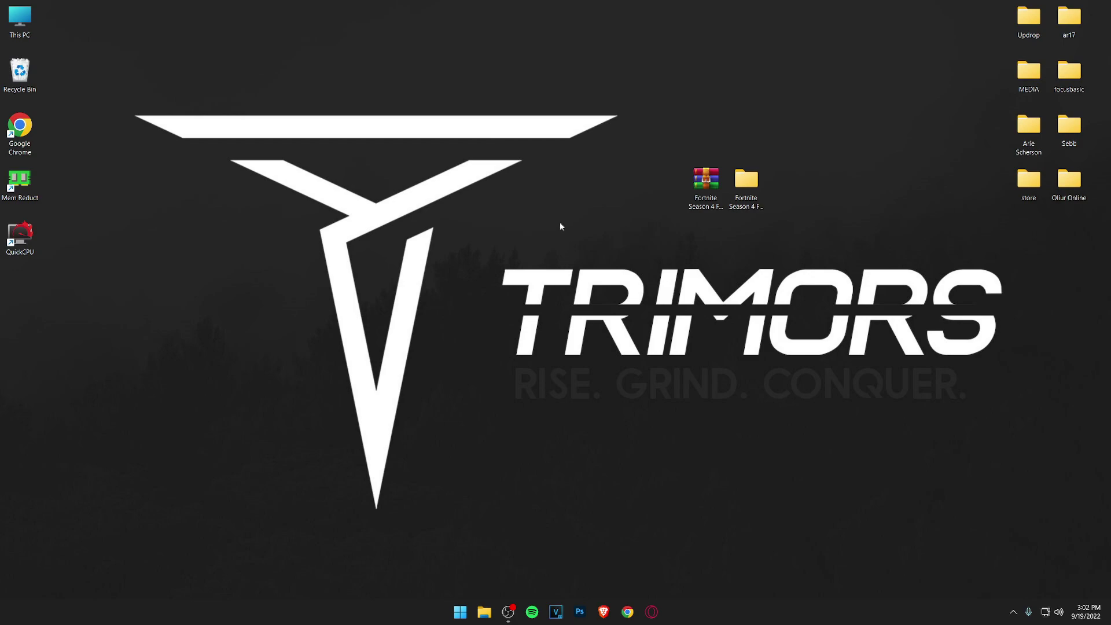
# Open NVIDIA Control Panel from the desktop and choose Fortnite (fortniteclient-win64-shipping.exe) as the program to customize in the 3D settings.
pyautogui.rightClick(560, 225)
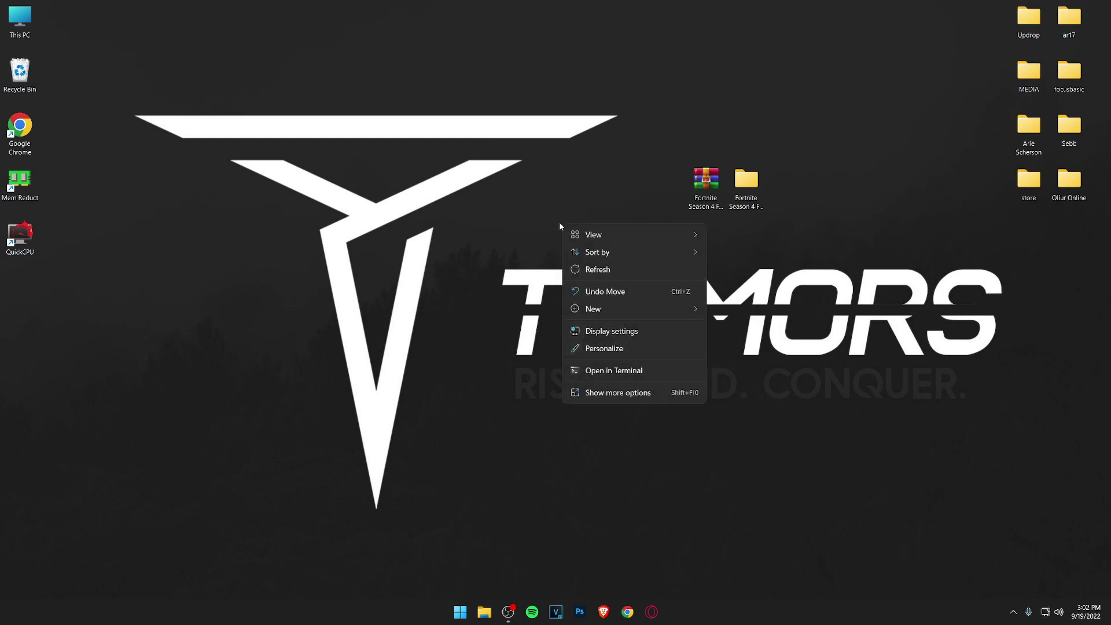
pyautogui.click(622, 395)
pyautogui.click(682, 485)
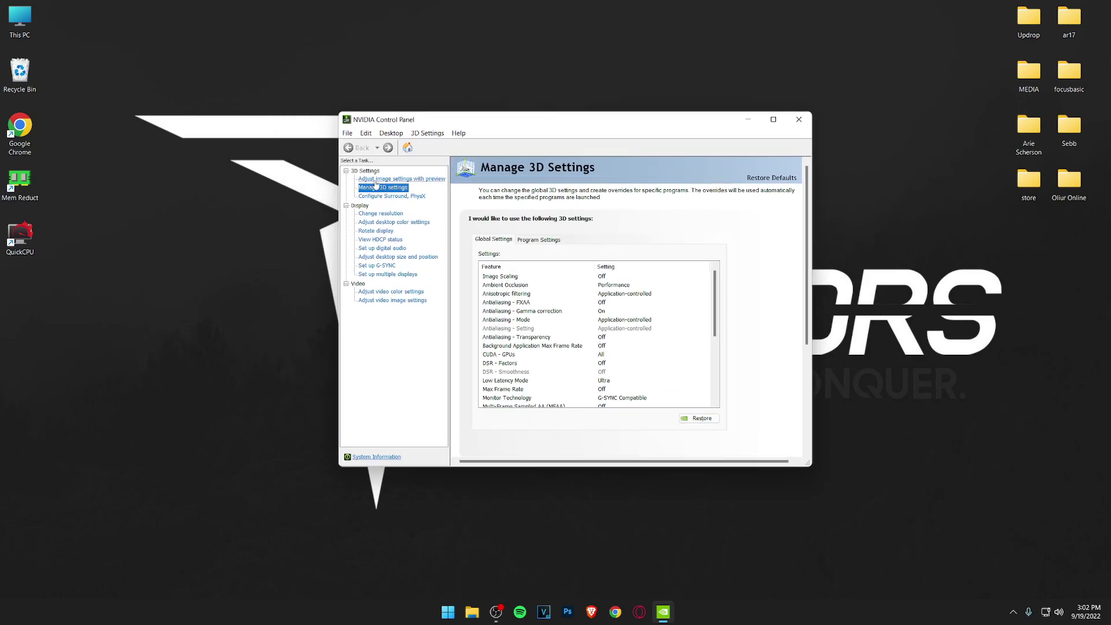
pyautogui.click(533, 241)
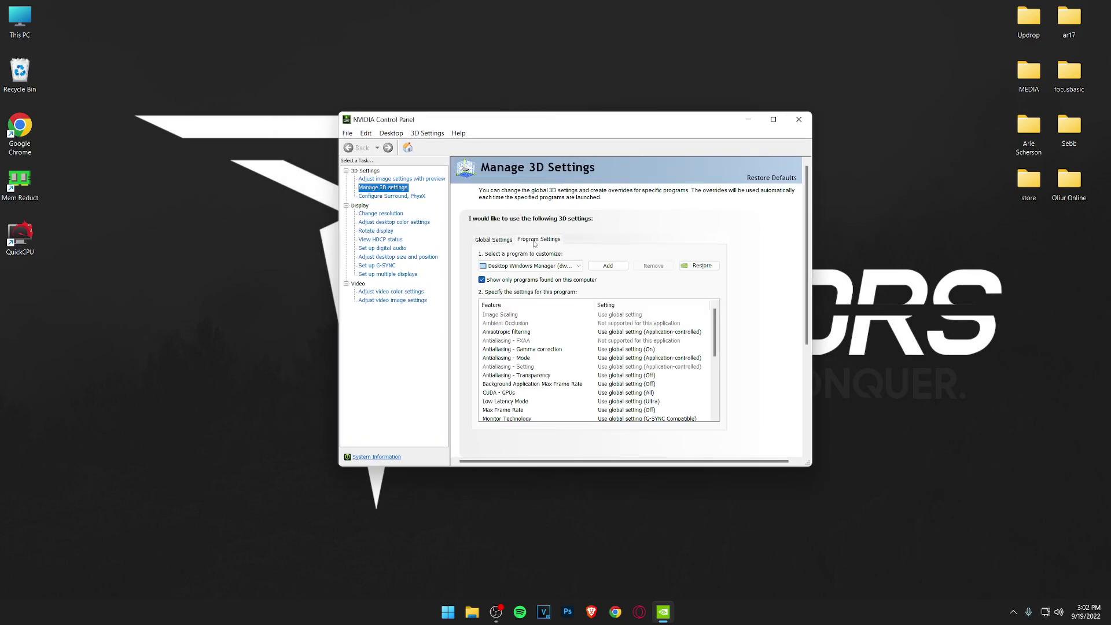
pyautogui.click(524, 267)
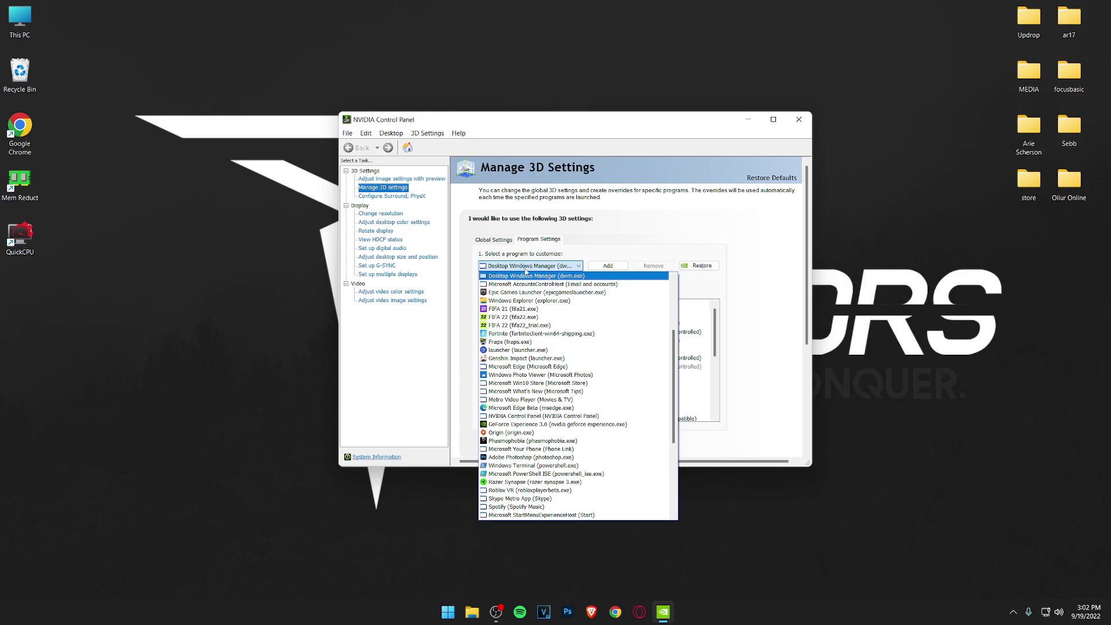
pyautogui.click(529, 334)
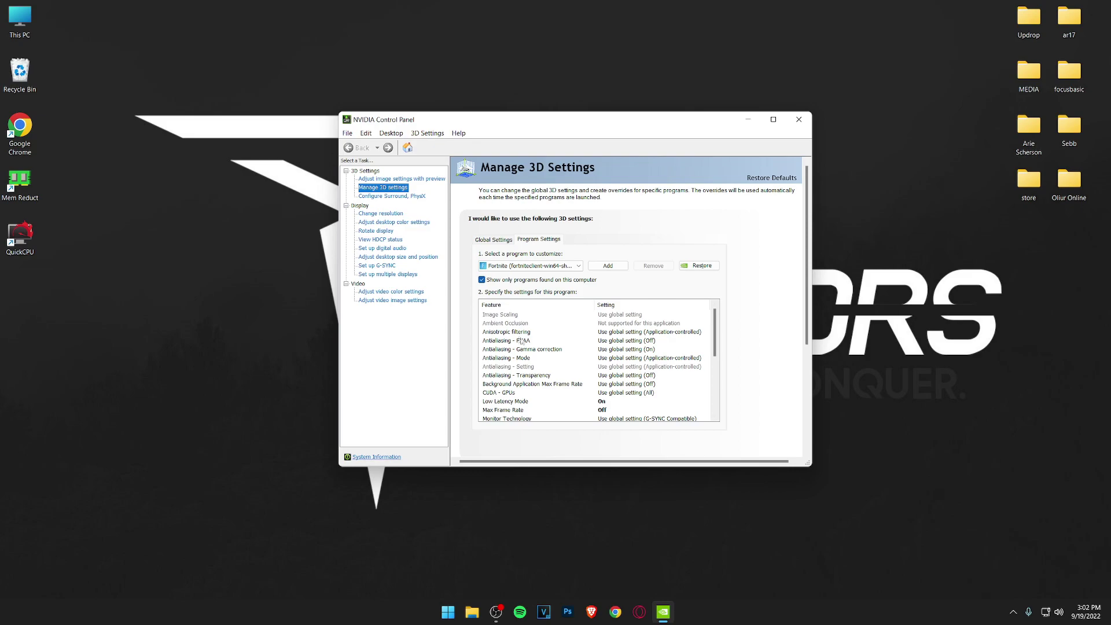
# Set Fortnite's Anisotropic filtering to Application-controlled and Antialiasing - Gamma correction to Off.
pyautogui.click(632, 333)
pyautogui.click(637, 350)
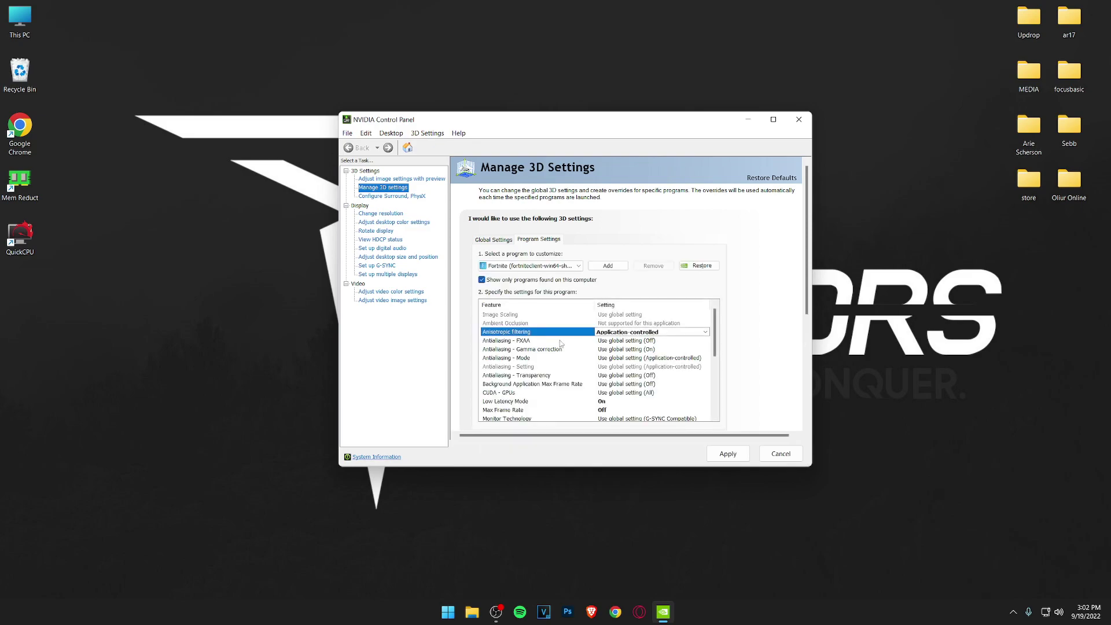
pyautogui.click(651, 349)
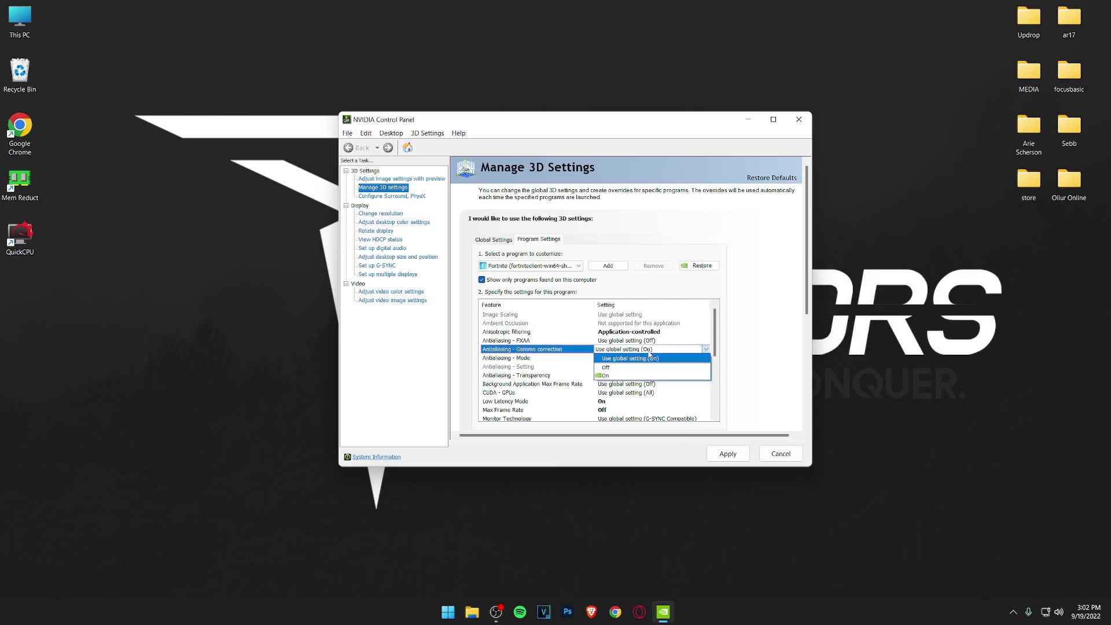
pyautogui.click(625, 376)
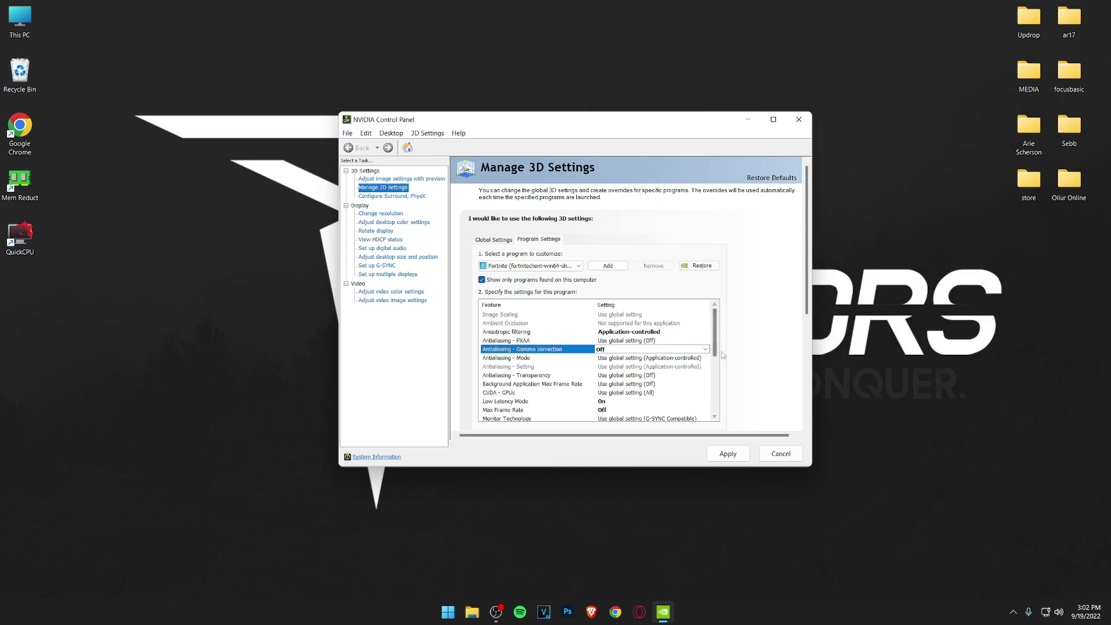
# Set Low Latency Mode to Ultra and Max Frame Rate to Off for Fortnite.
pyautogui.click(540, 402)
pyautogui.click(642, 402)
pyautogui.click(612, 436)
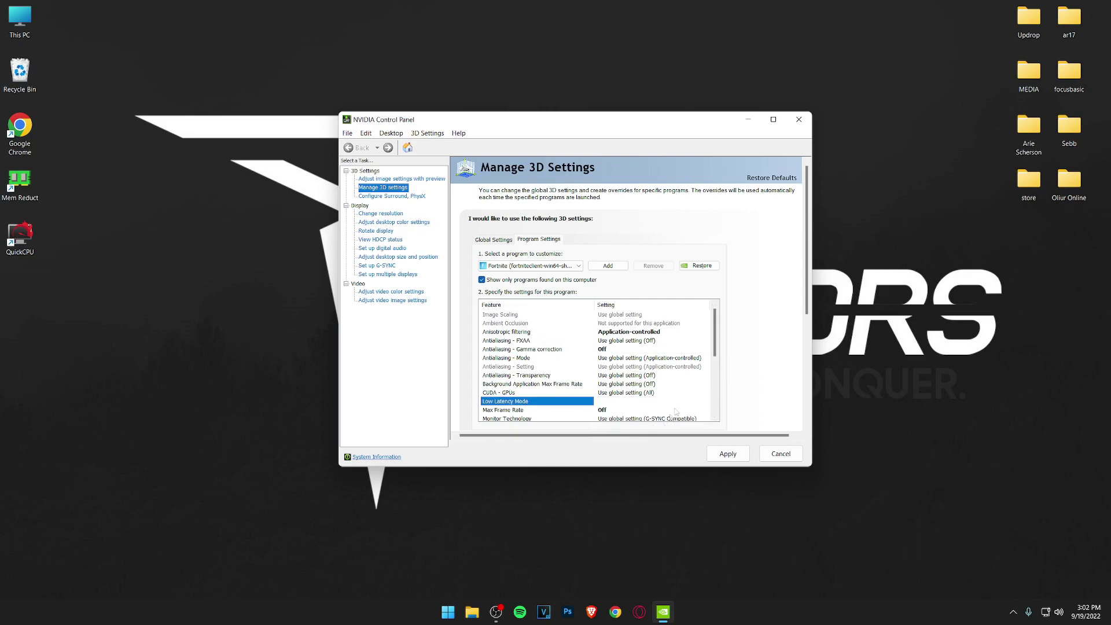
pyautogui.scroll(-2, 716, 351)
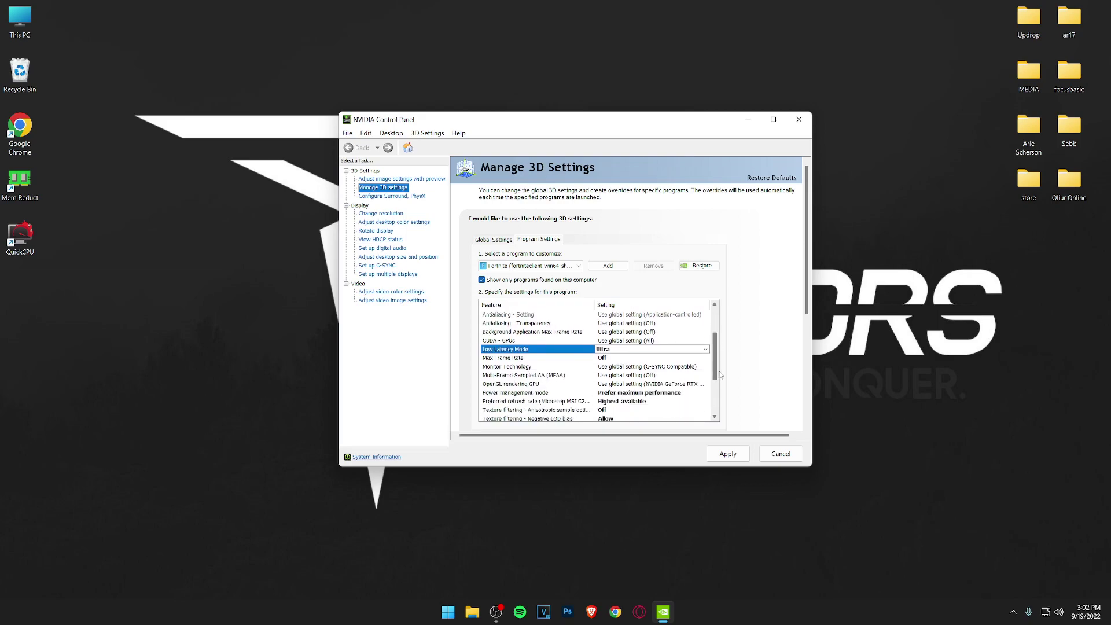
pyautogui.click(517, 359)
pyautogui.click(625, 359)
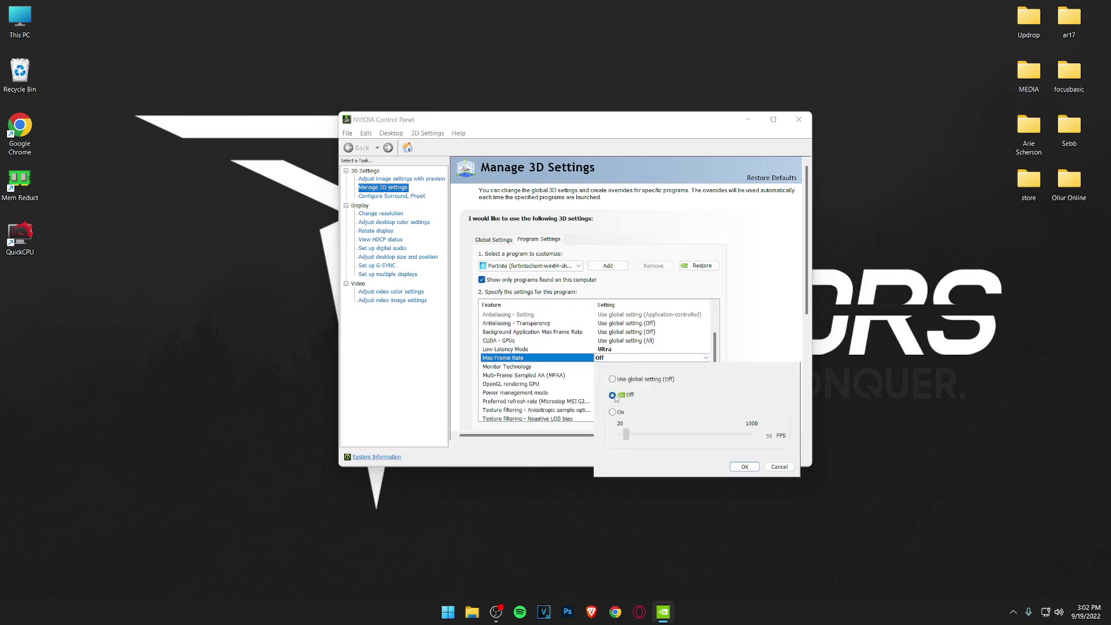
pyautogui.click(742, 467)
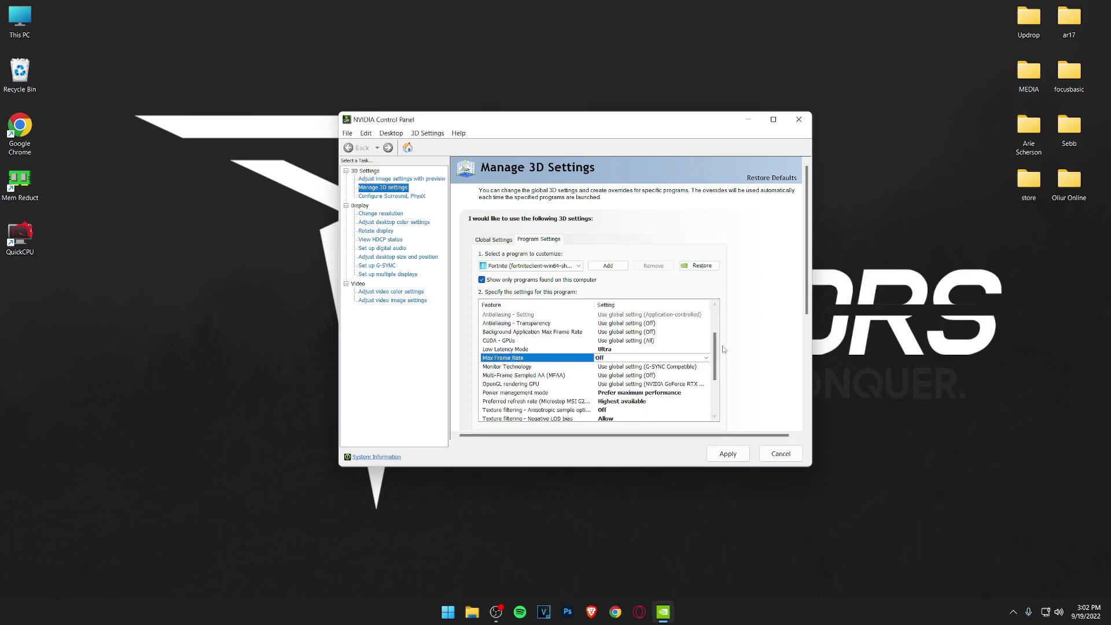
# Set Fortnite's Power management mode to Prefer maximum performance and its Preferred refresh rate to Highest available.
pyautogui.scroll(-2, 682, 363)
pyautogui.click(515, 342)
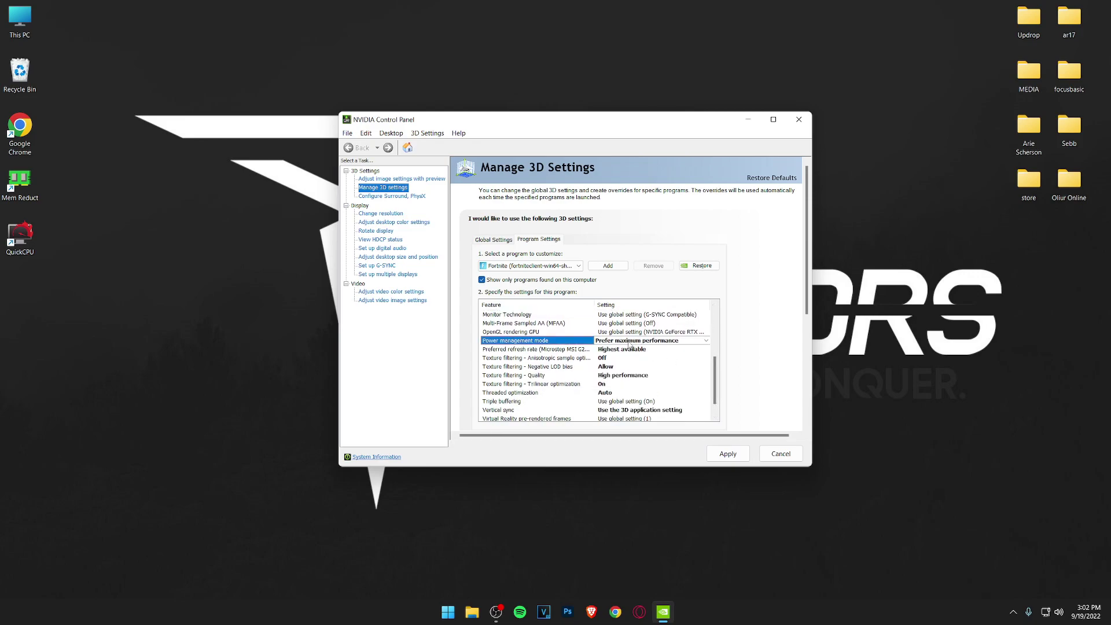
pyautogui.click(638, 341)
pyautogui.click(633, 368)
pyautogui.click(625, 350)
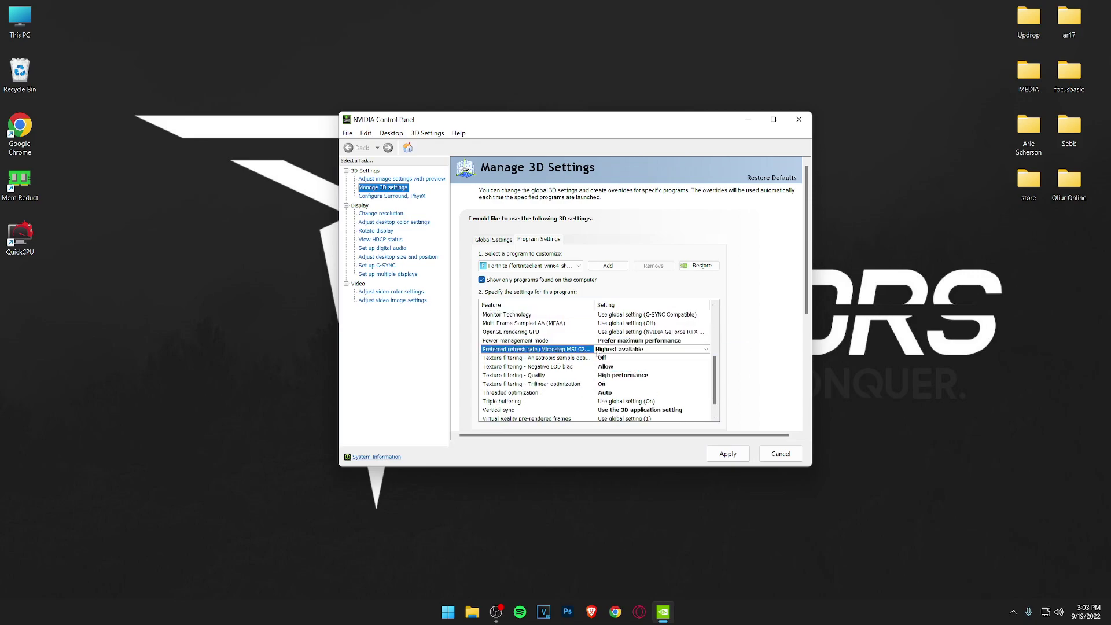
pyautogui.click(625, 349)
pyautogui.click(624, 376)
# Set Fortnite's Texture filtering - Quality to High performance and keep Texture filtering - Negative LOD bias on Allow.
pyautogui.click(636, 376)
pyautogui.click(637, 375)
pyautogui.click(641, 414)
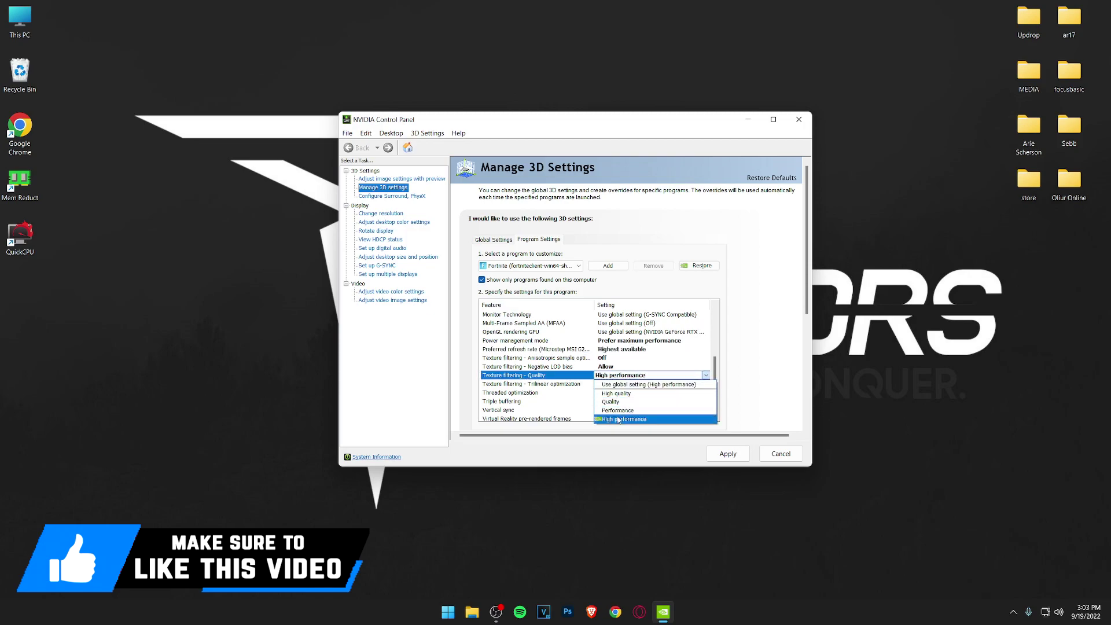
pyautogui.click(549, 367)
pyautogui.click(626, 369)
pyautogui.click(705, 369)
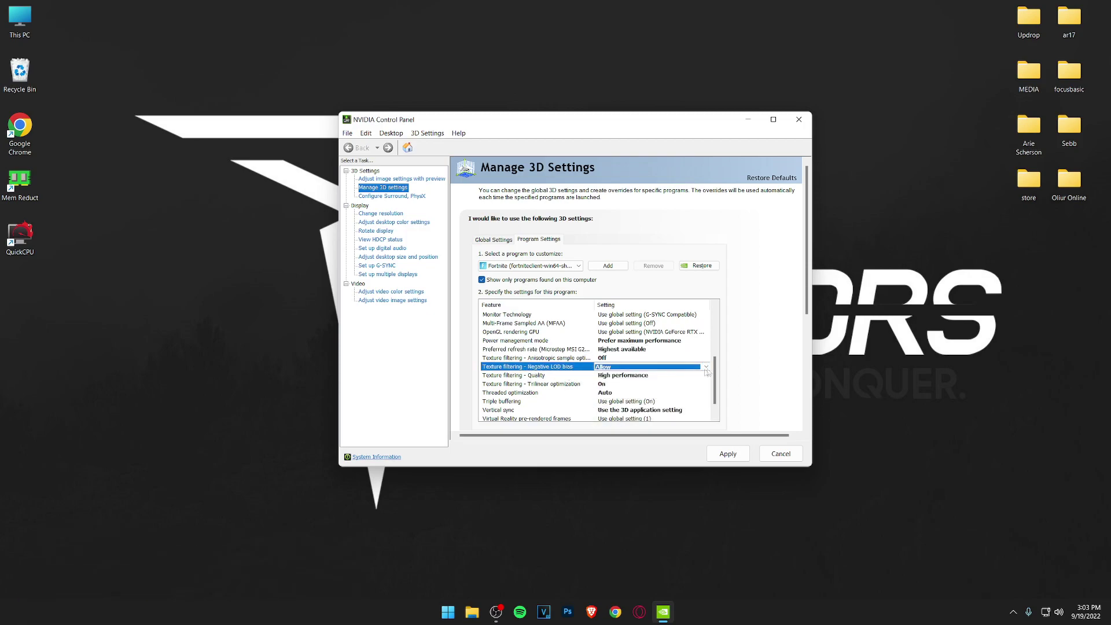
# Set Vertical sync to Off for Fortnite and apply the changed 3D settings.
pyautogui.scroll(-1, 718, 376)
pyautogui.click(535, 393)
pyautogui.click(625, 393)
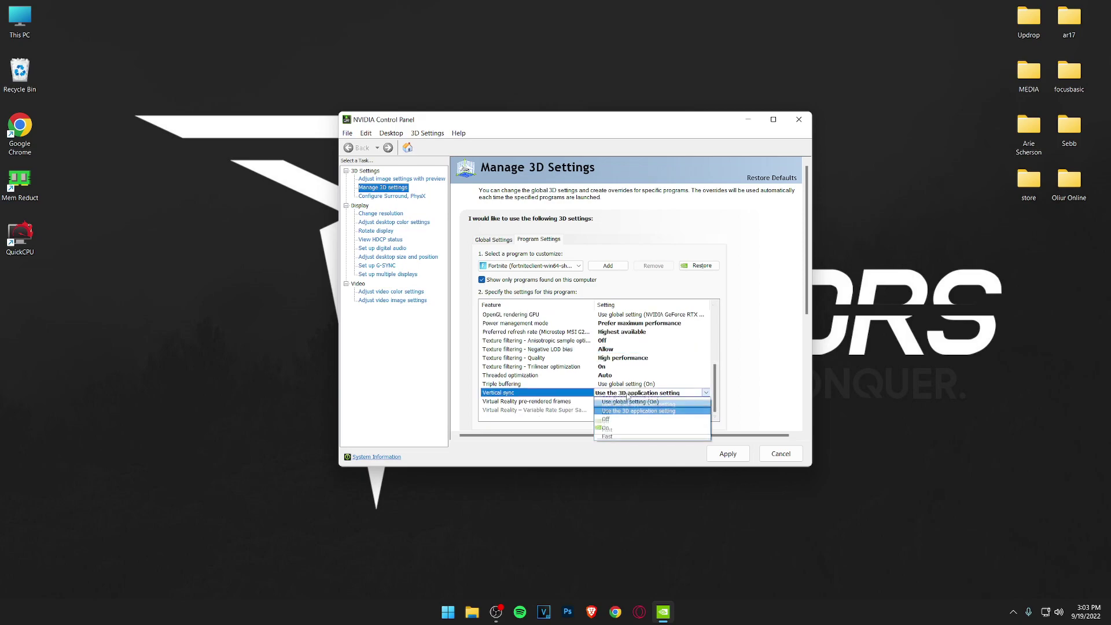
pyautogui.click(608, 420)
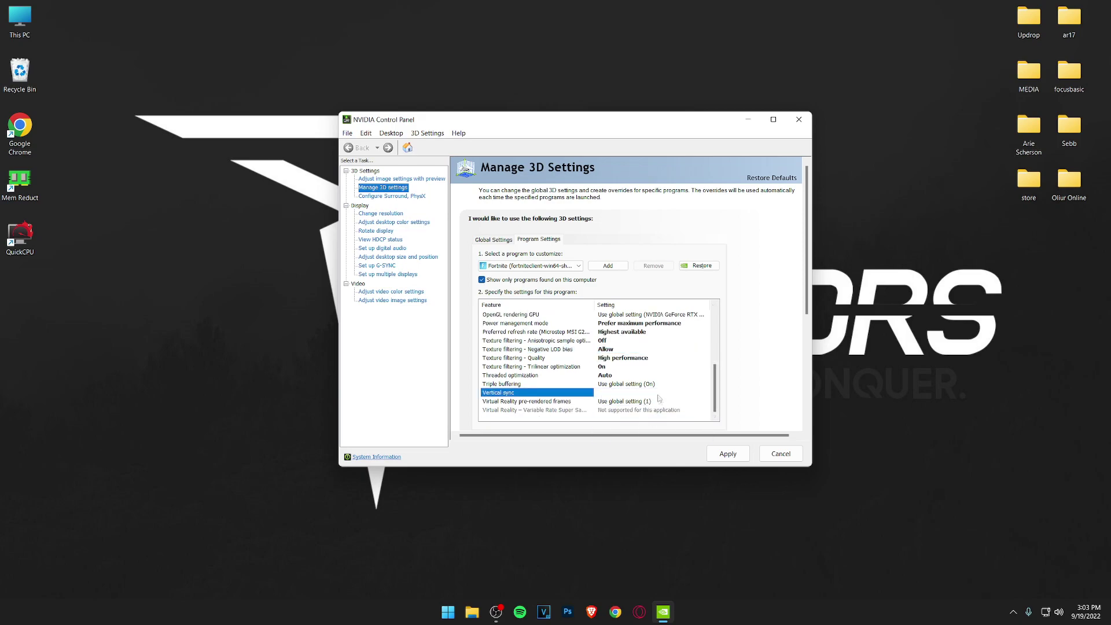
pyautogui.click(719, 456)
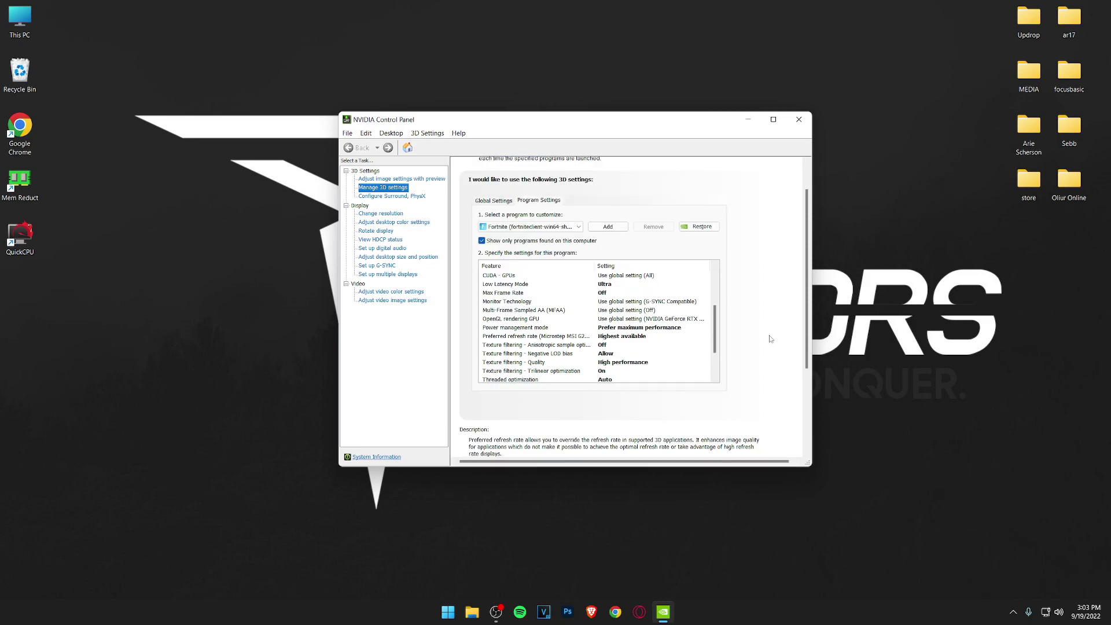